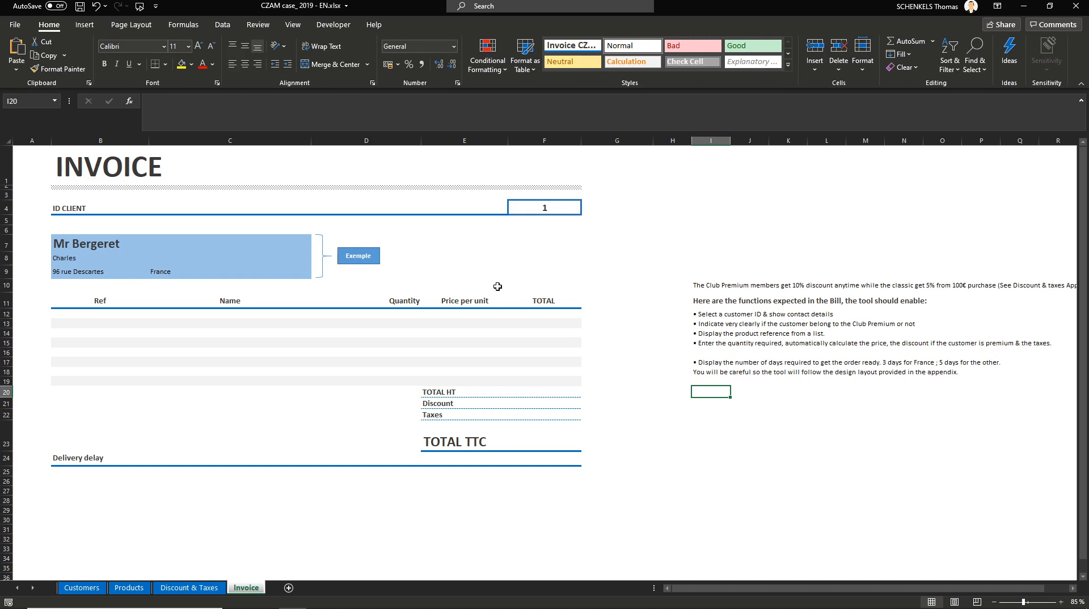
# Step: Define the name ID for the client ID cell F4 with workbook scope
pyautogui.click(527, 211)
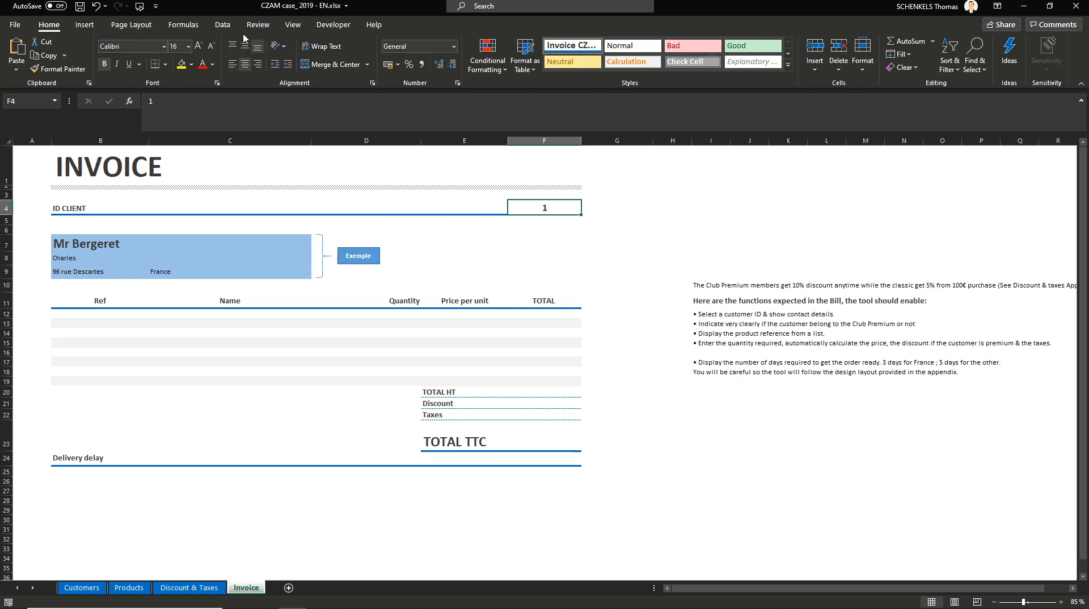
pyautogui.click(183, 24)
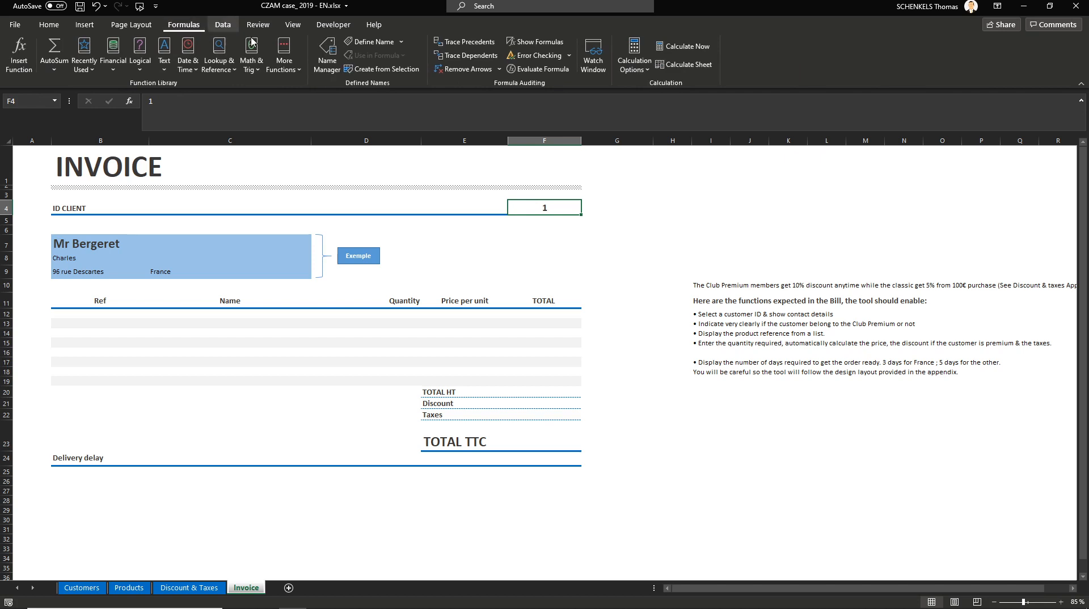
pyautogui.click(401, 43)
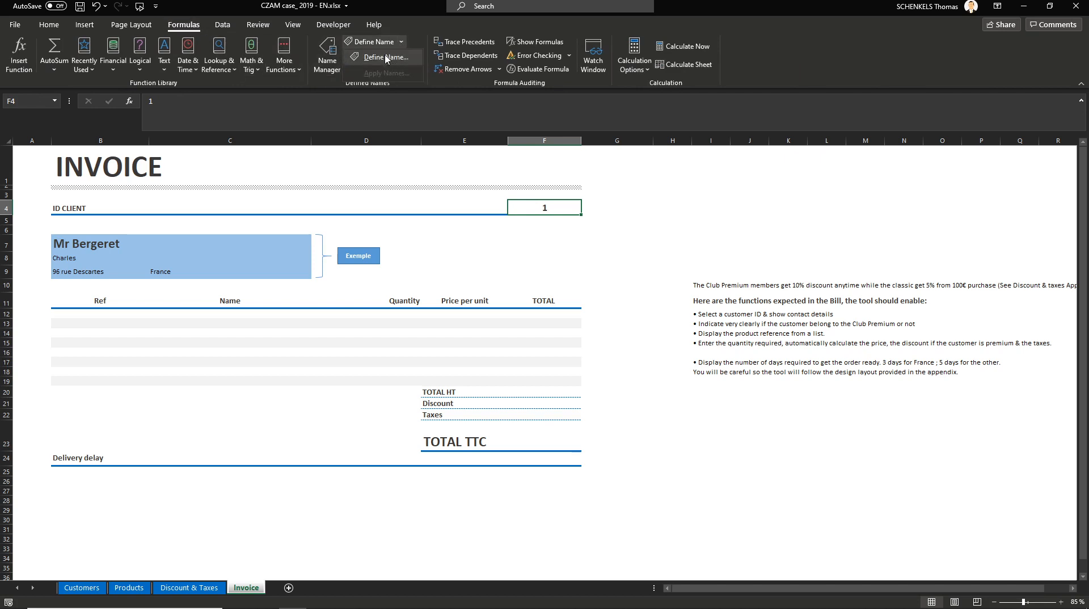
pyautogui.click(386, 57)
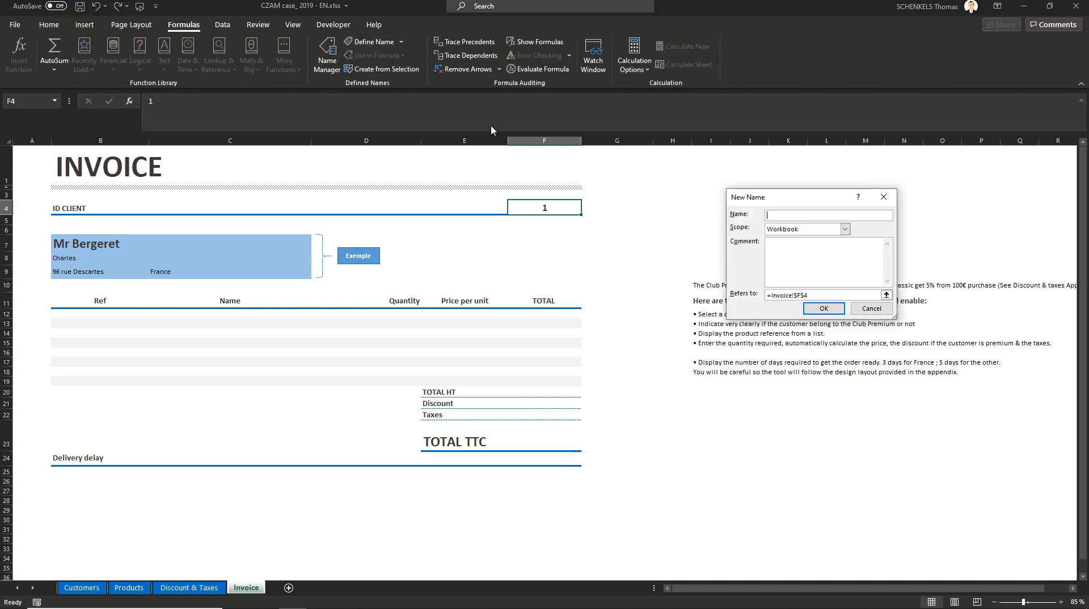
pyautogui.moveTo(761, 198); pyautogui.dragTo(703, 198)
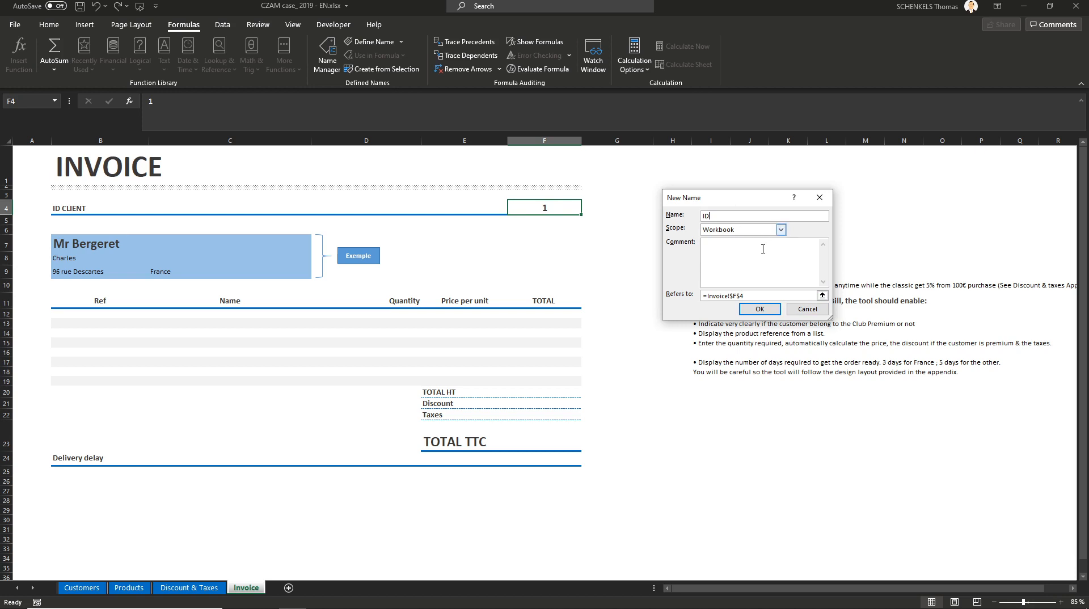
pyautogui.click(806, 311)
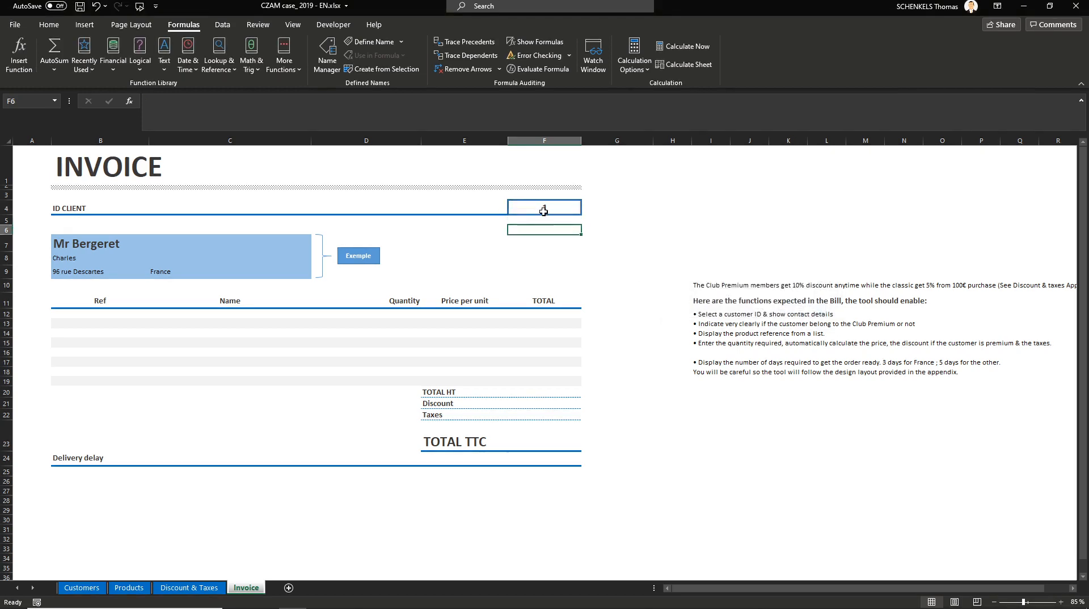
# Step: Test the ID name by entering =id in a spare cell beside the invoice, then cancel the entry
pyautogui.click(20, 99)
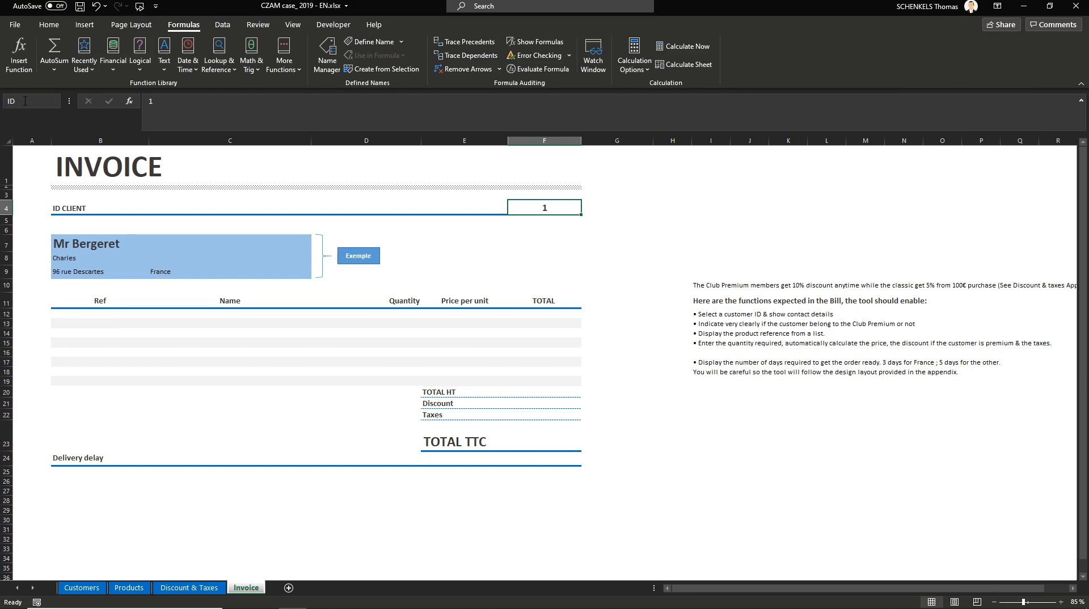
pyautogui.press('Return')
pyautogui.click(693, 213)
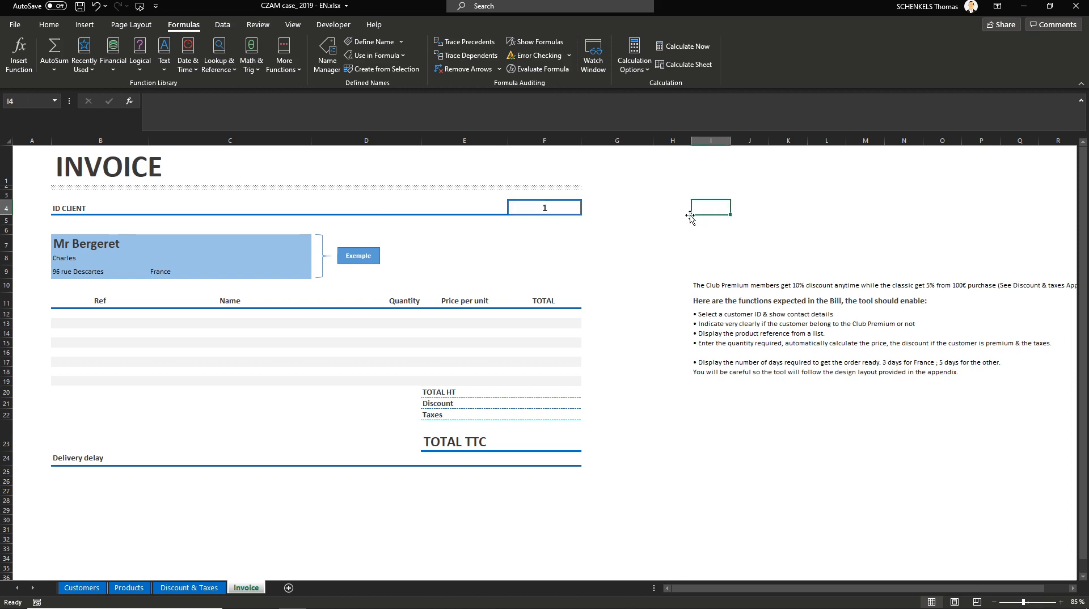
pyautogui.write('=id')
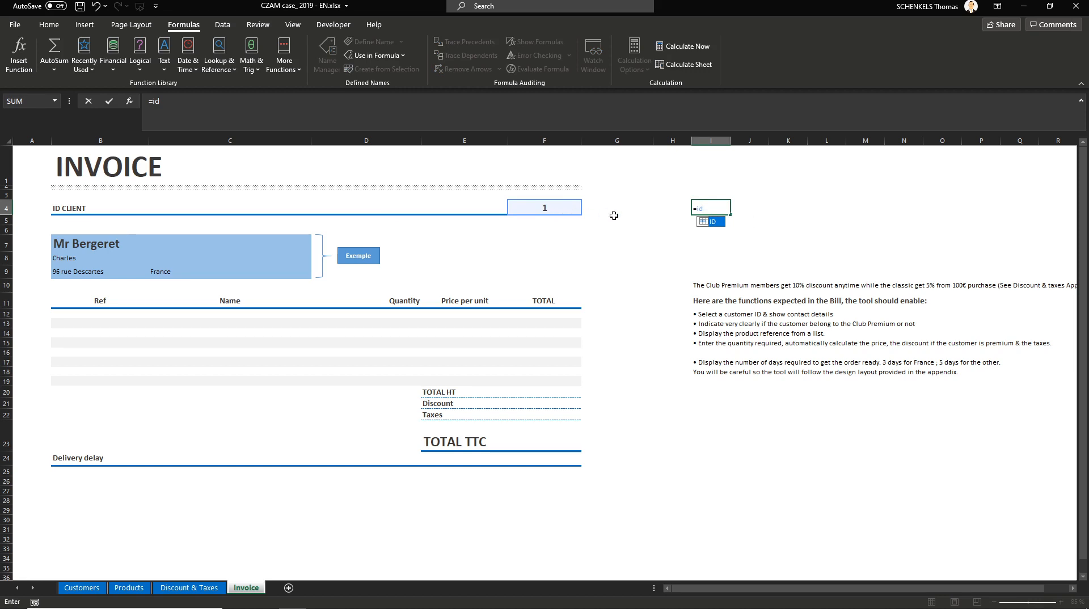
pyautogui.press('Escape')
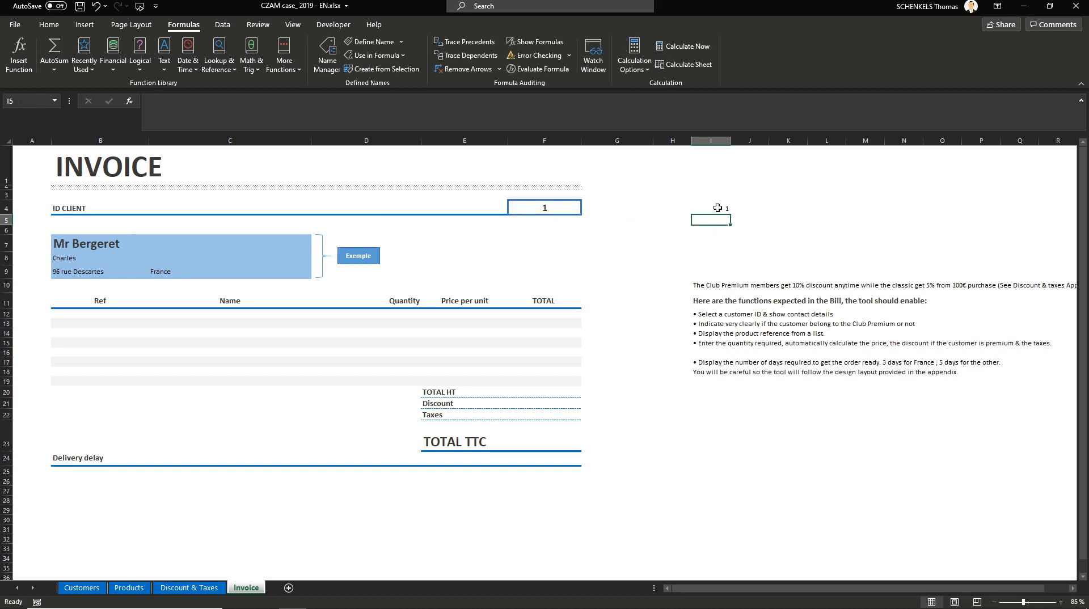
pyautogui.click(461, 258)
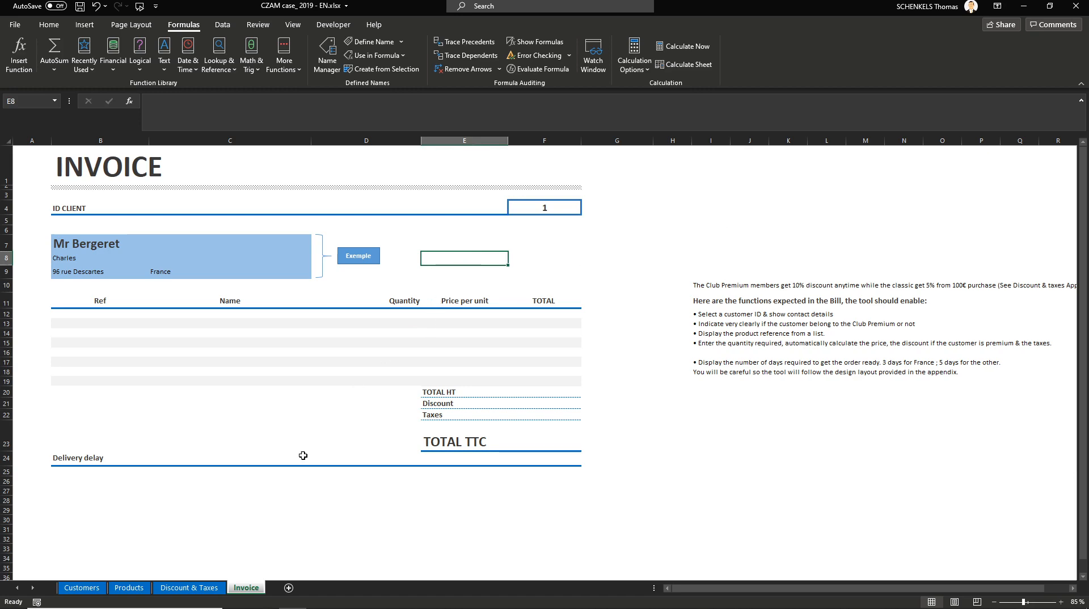
# Step: Format the customer list on the Customers sheet as a table with headers
pyautogui.click(82, 588)
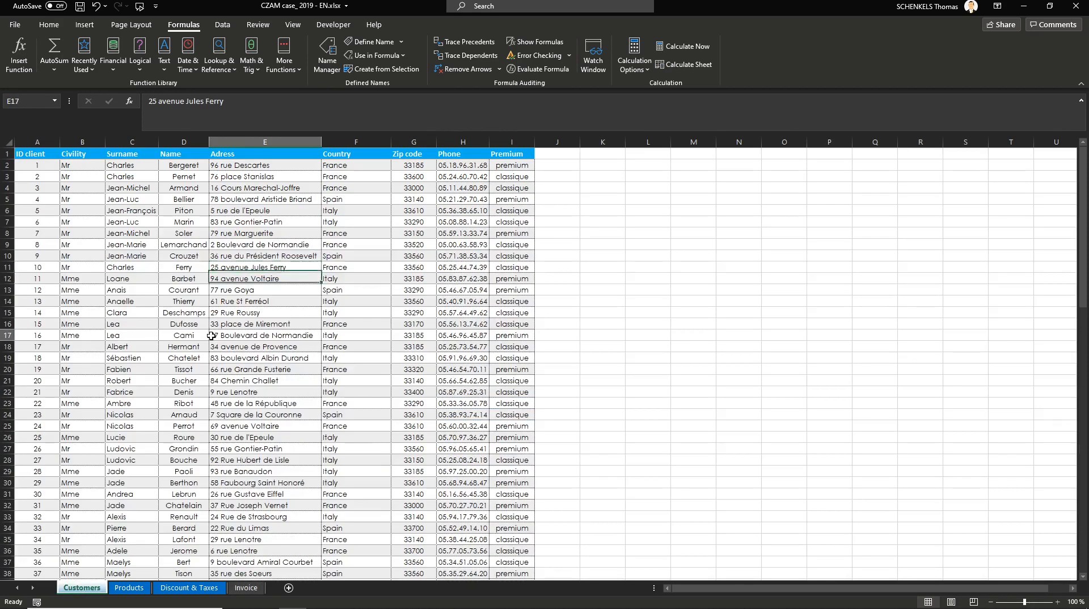
pyautogui.click(182, 313)
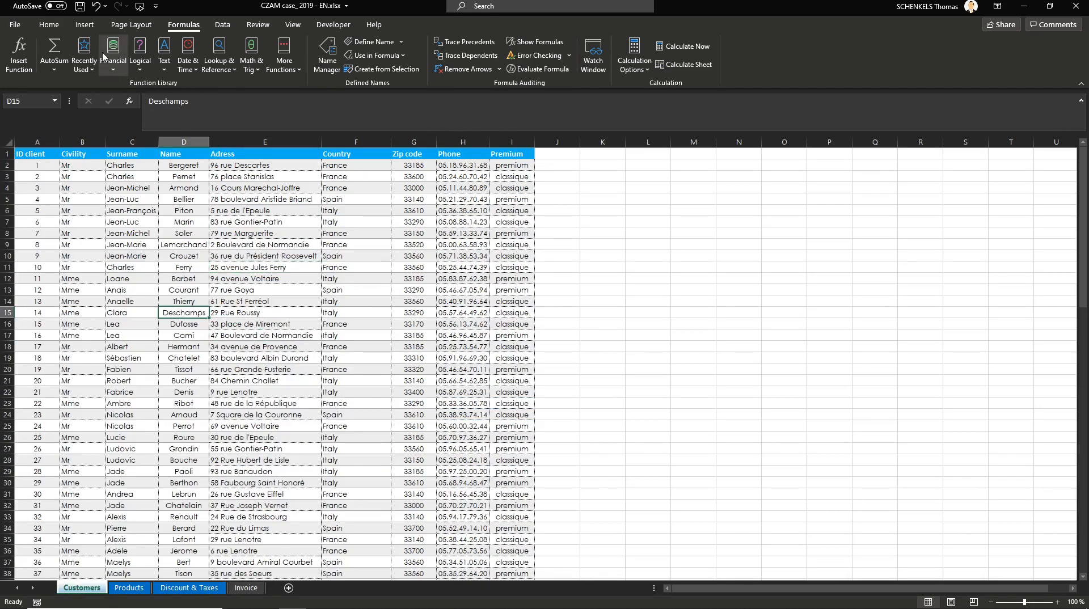
pyautogui.click(86, 25)
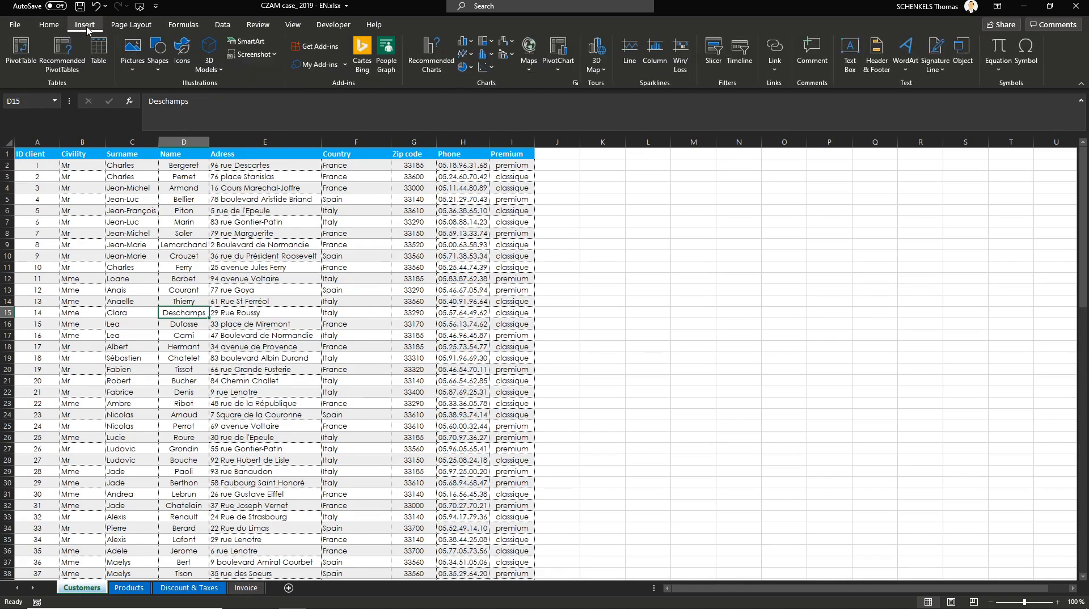
pyautogui.click(98, 50)
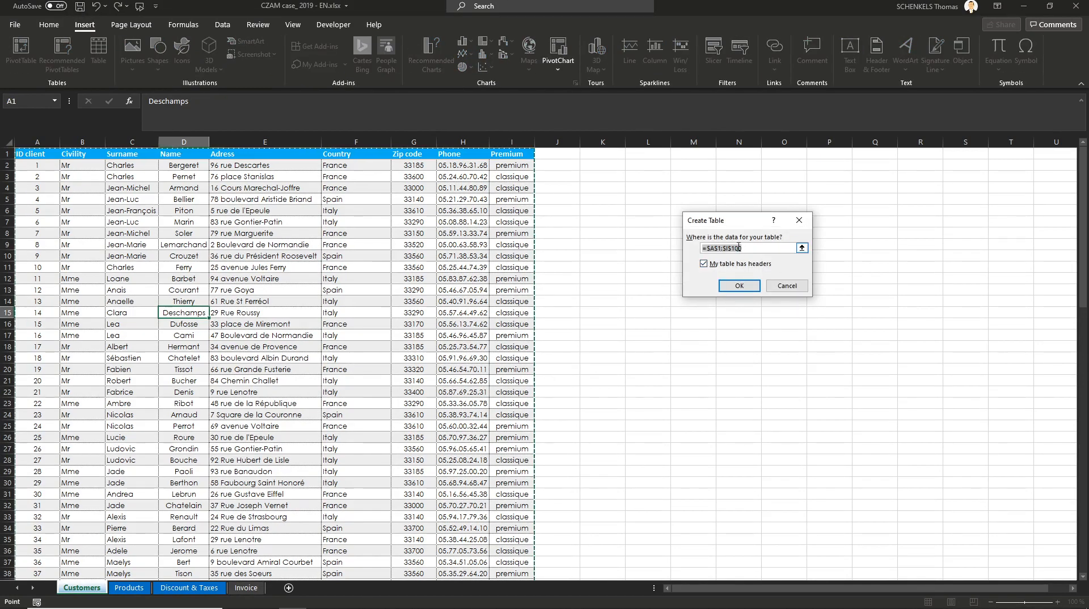
pyautogui.click(740, 287)
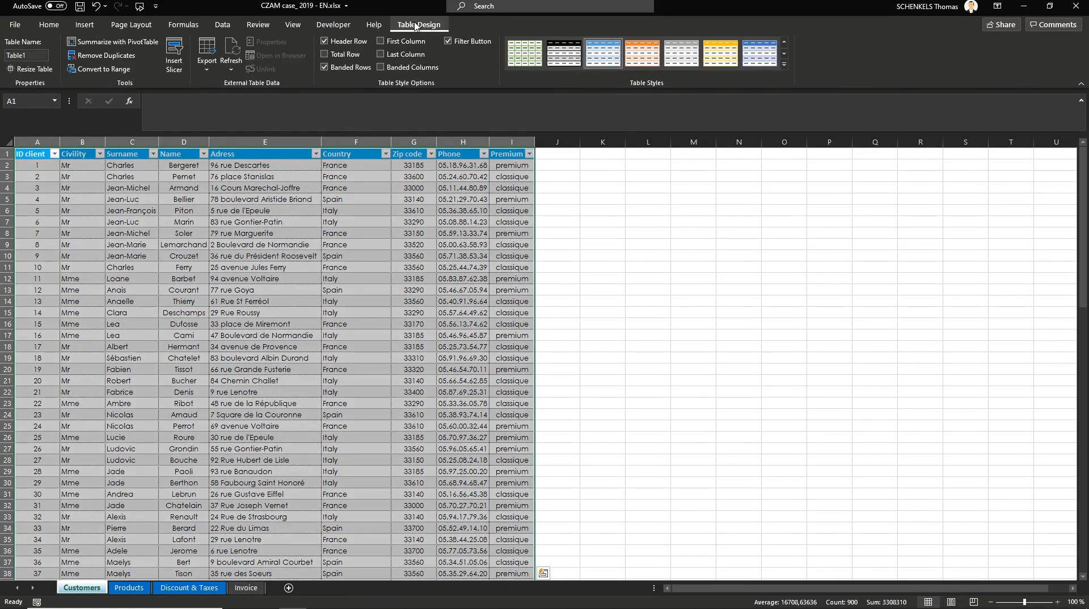
# Step: Rename the customer table as customers
pyautogui.click(33, 57)
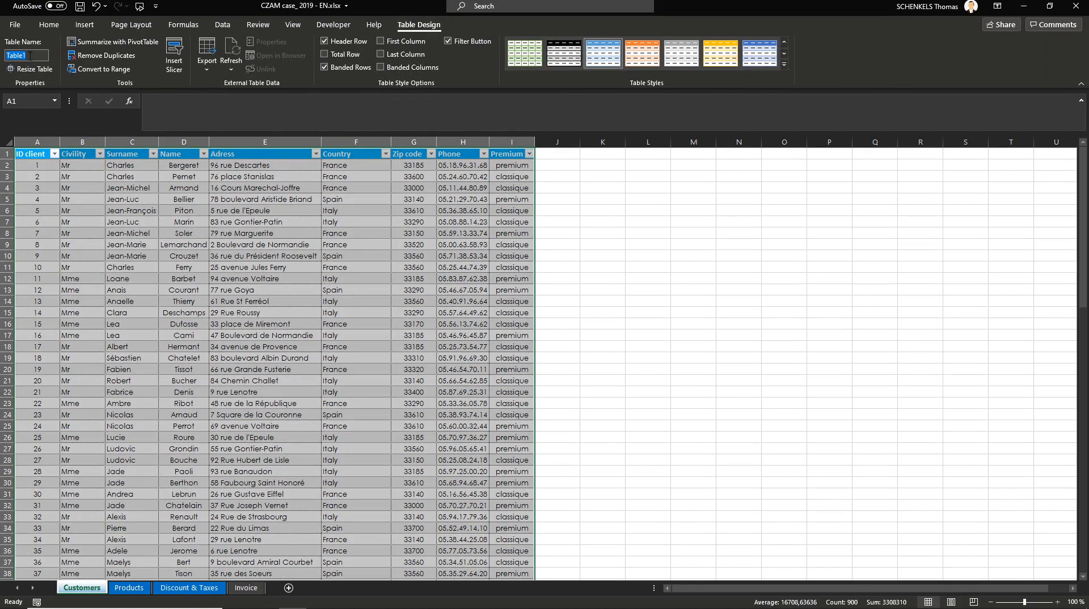
pyautogui.write('cu')
pyautogui.press('Return')
# Step: Test the table name by entering =customers in an empty cell, then cancel it
pyautogui.click(644, 245)
pyautogui.write('=customers')
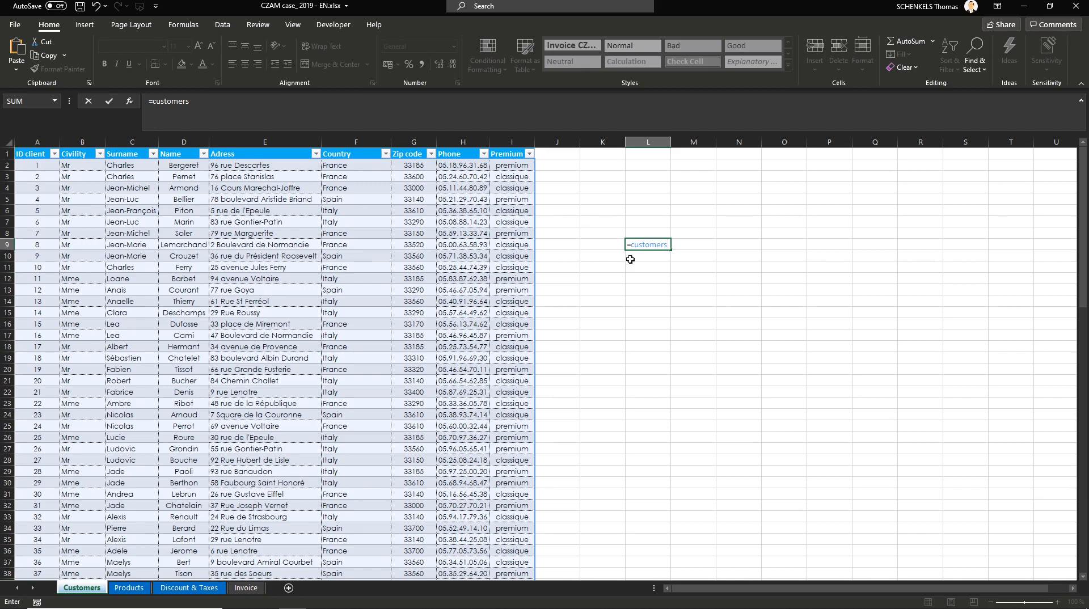
pyautogui.press('Escape')
# Step: Format the product list on the Products sheet as a table with headers
pyautogui.click(129, 588)
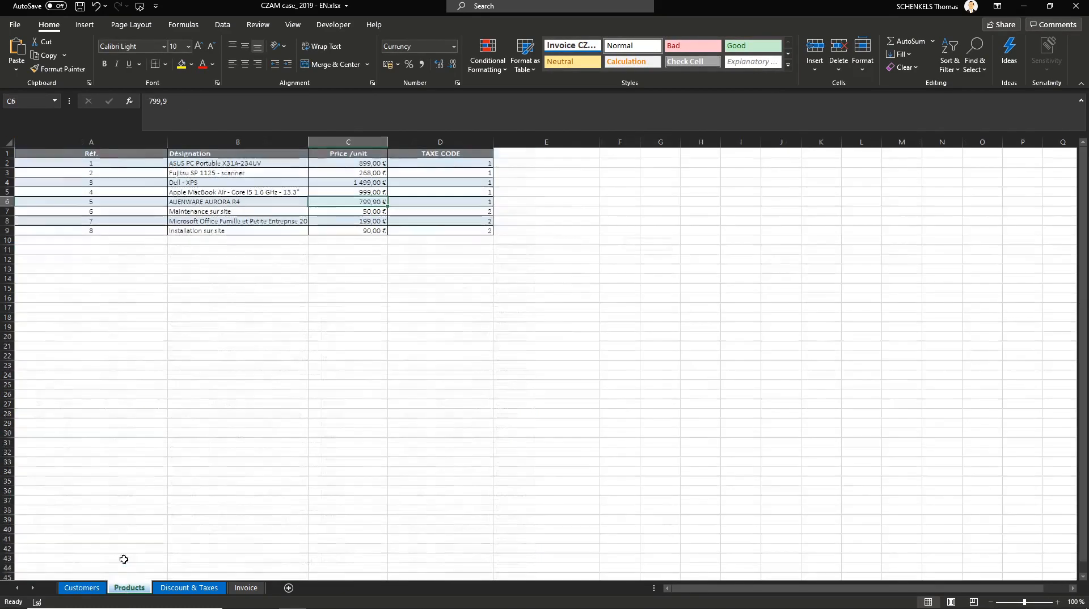
pyautogui.click(182, 297)
pyautogui.click(92, 173)
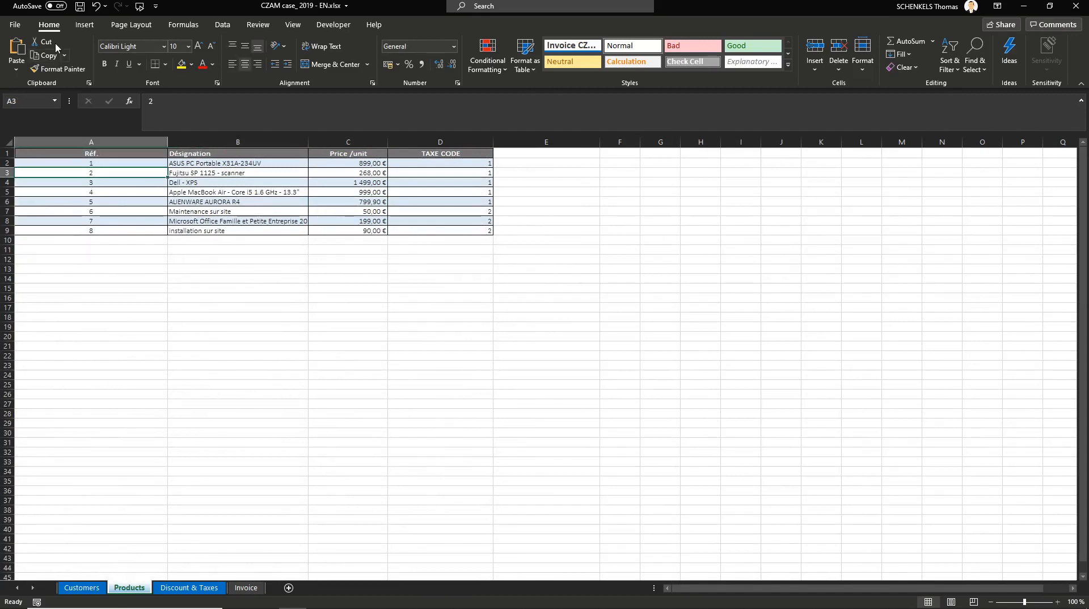
pyautogui.click(94, 195)
pyautogui.click(84, 24)
pyautogui.click(98, 54)
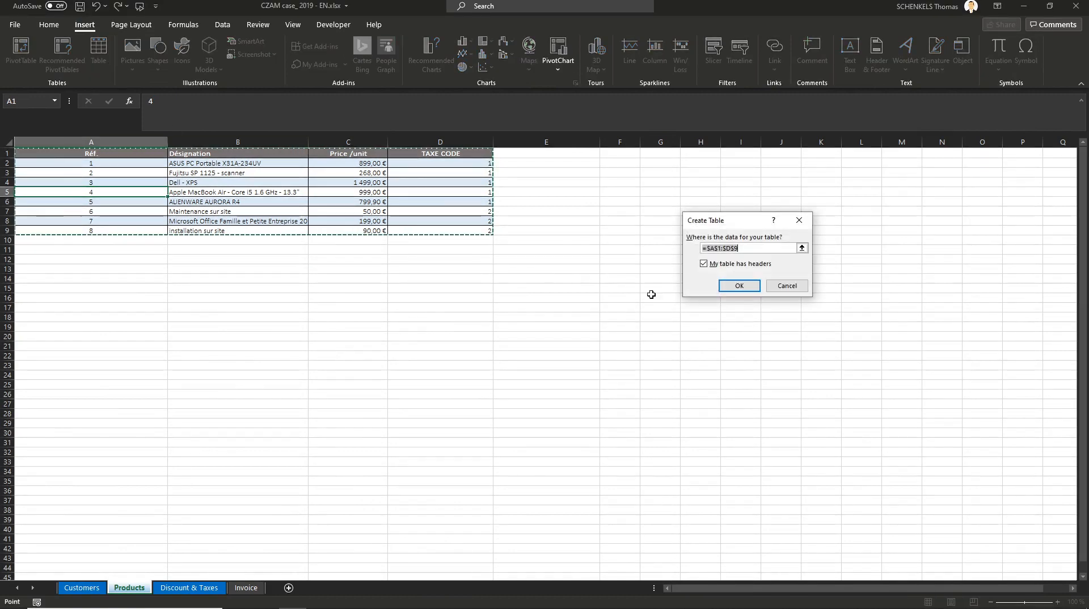
pyautogui.click(738, 285)
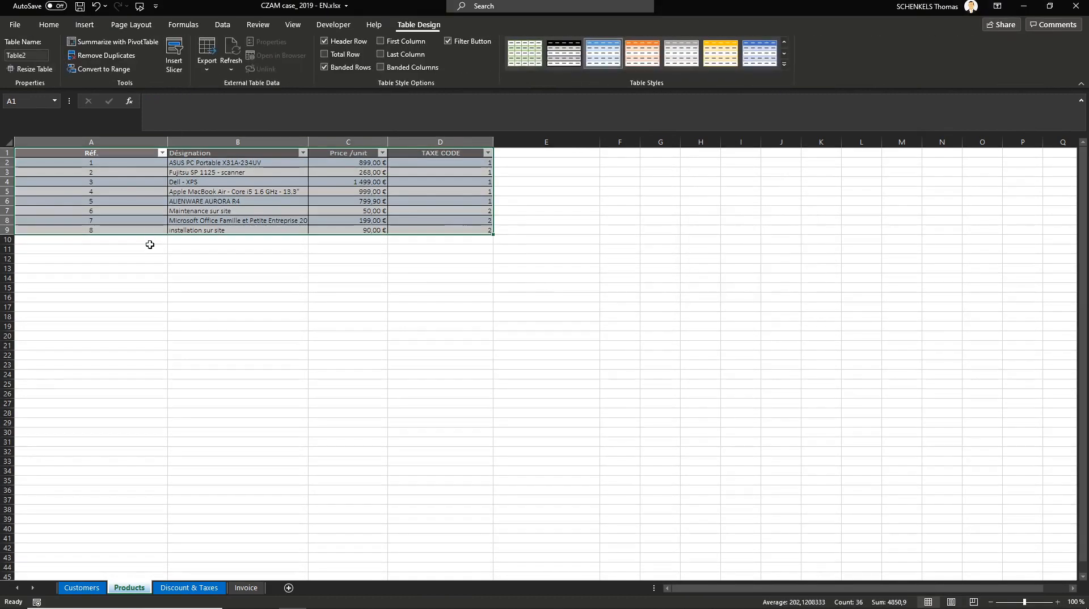
# Step: Rename the product table as product
pyautogui.click(33, 54)
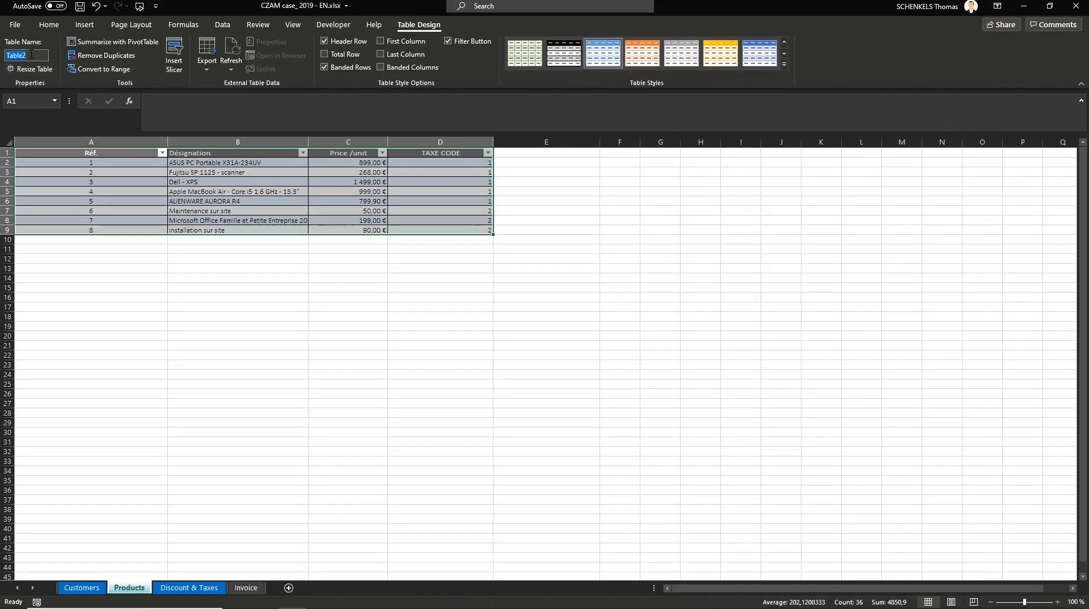
pyautogui.write('product')
pyautogui.press('Return')
# Step: Review the Customers and Discount & Taxes sheets before returning to the Invoice sheet
pyautogui.click(82, 588)
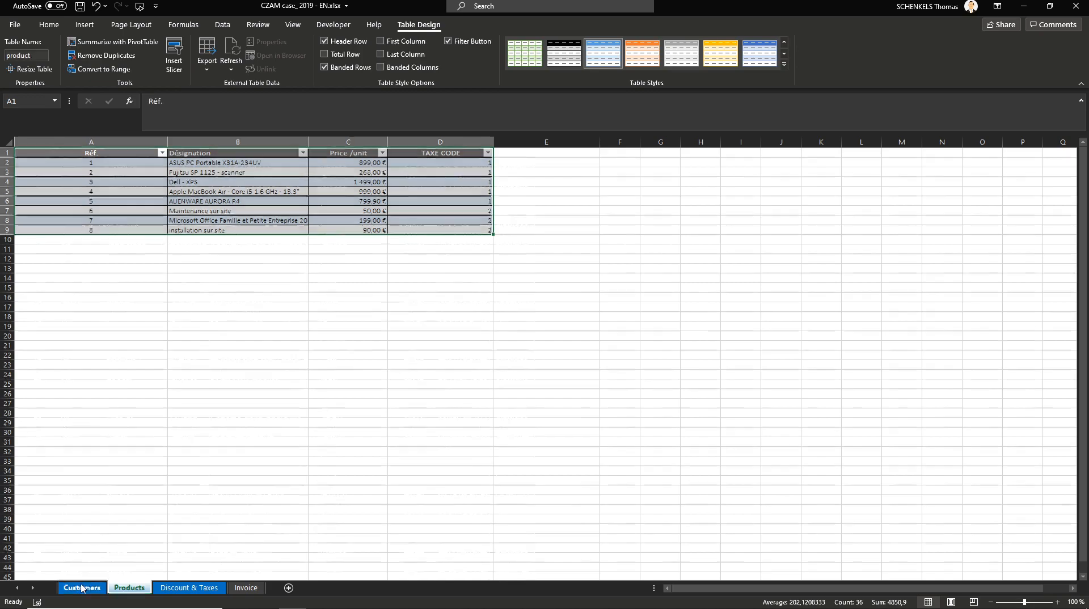
pyautogui.click(383, 339)
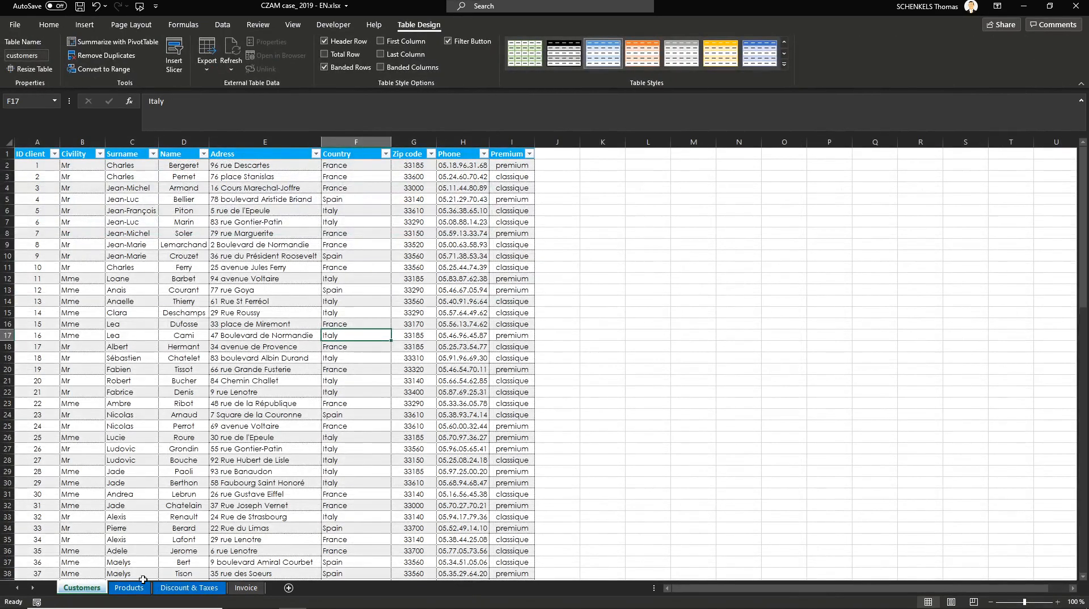
pyautogui.click(189, 588)
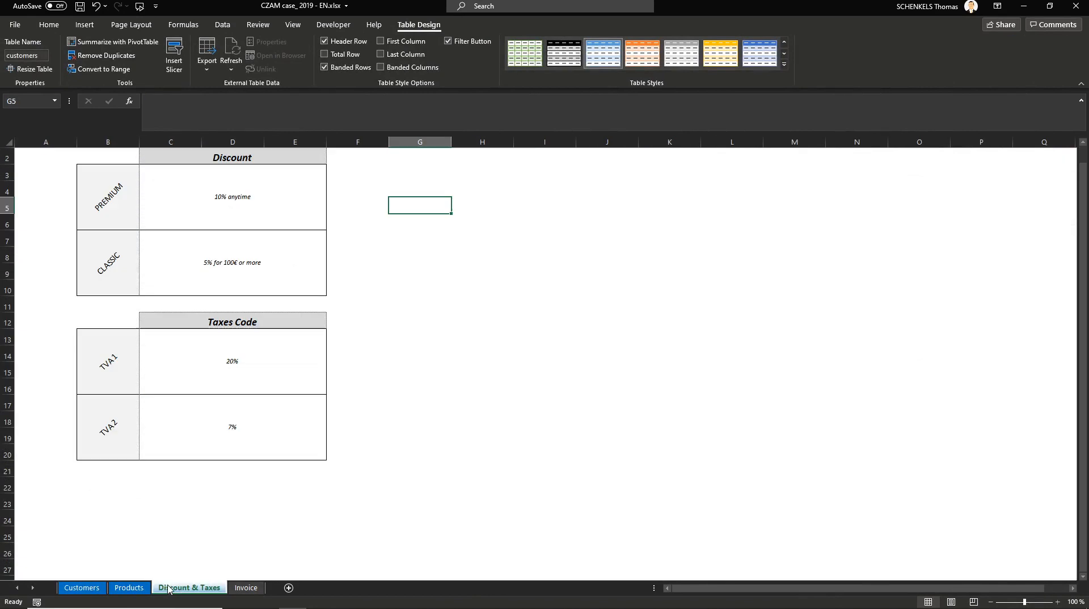
pyautogui.click(246, 588)
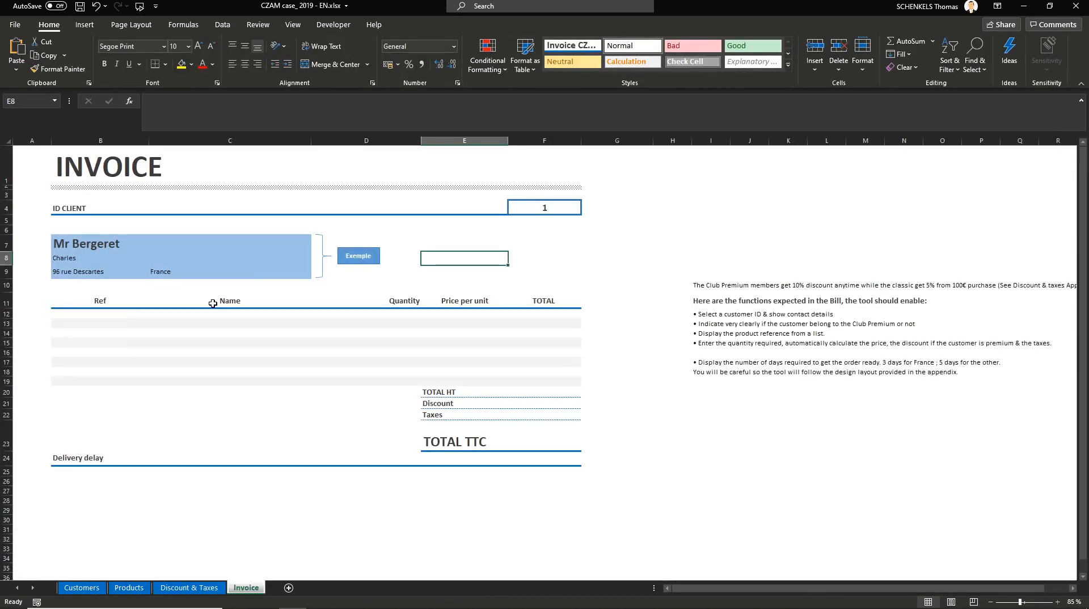
# Step: Insert two rows above row 10 of the invoice to enlarge the customer details area
pyautogui.click(6, 286)
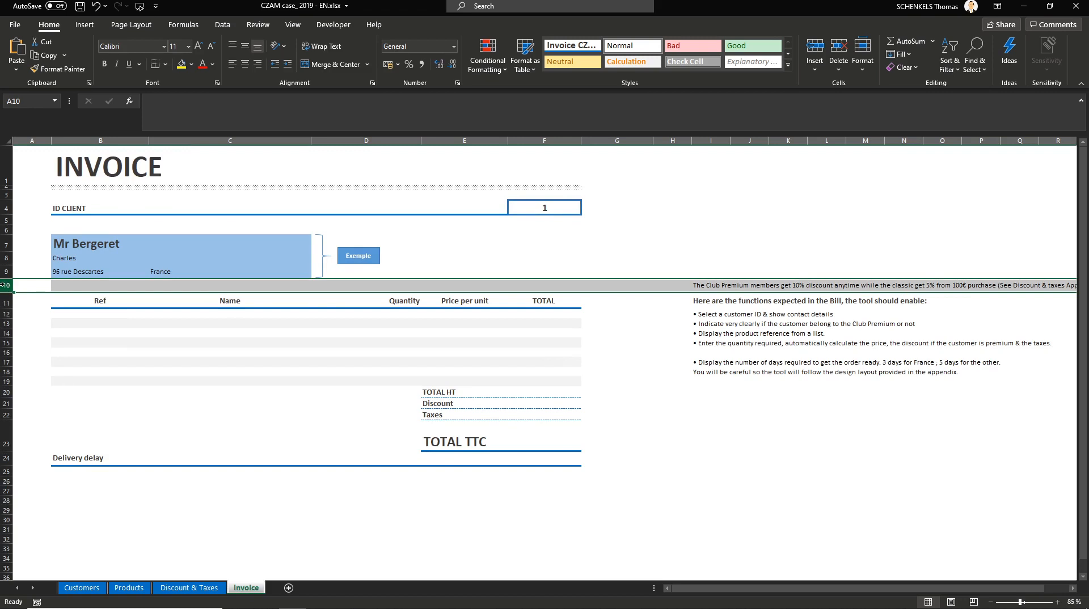
pyautogui.hotkey('ctrl', '+')
pyautogui.hotkey('ctrl', '+')
pyautogui.click(319, 313)
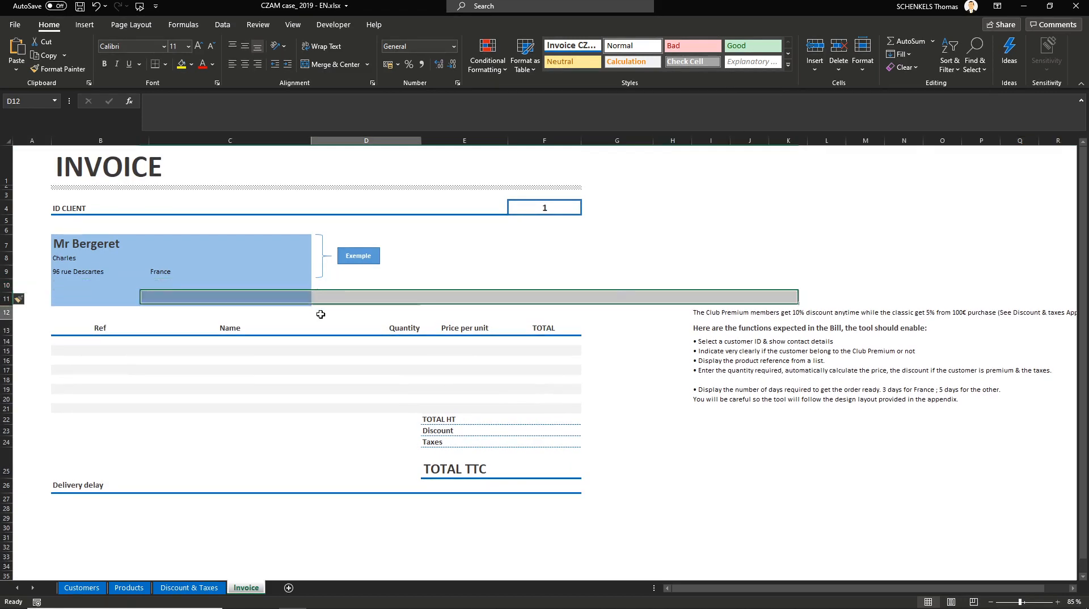
# Step: Move the instructions text up so it starts level with the ID CLIENT row
pyautogui.moveTo(712, 312); pyautogui.dragTo(709, 392)
pyautogui.moveTo(713, 307); pyautogui.dragTo(715, 205)
pyautogui.moveTo(710, 343); pyautogui.dragTo(709, 449)
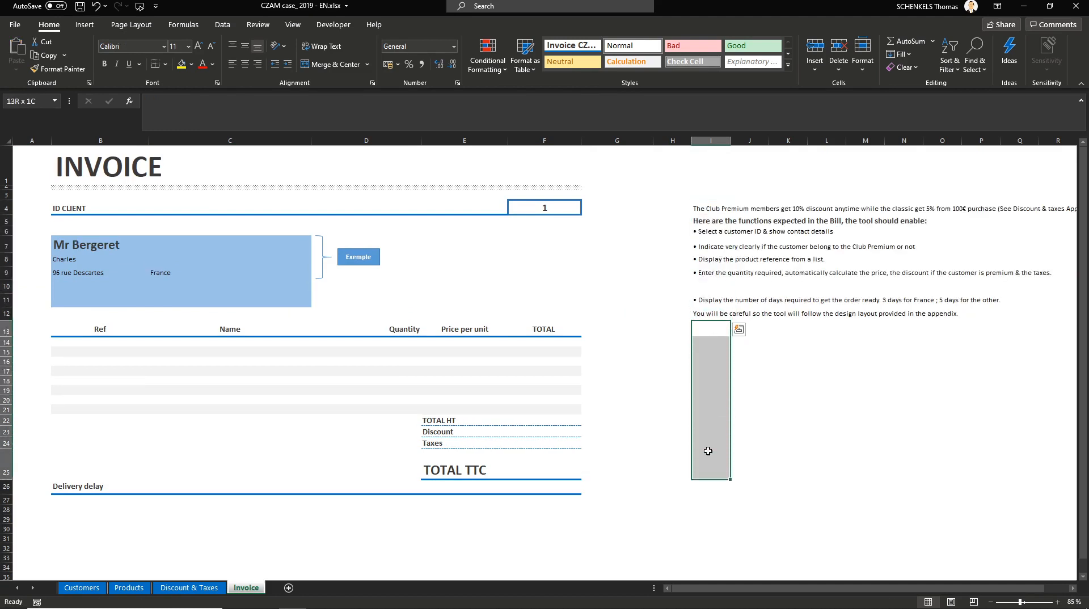
pyautogui.click(774, 389)
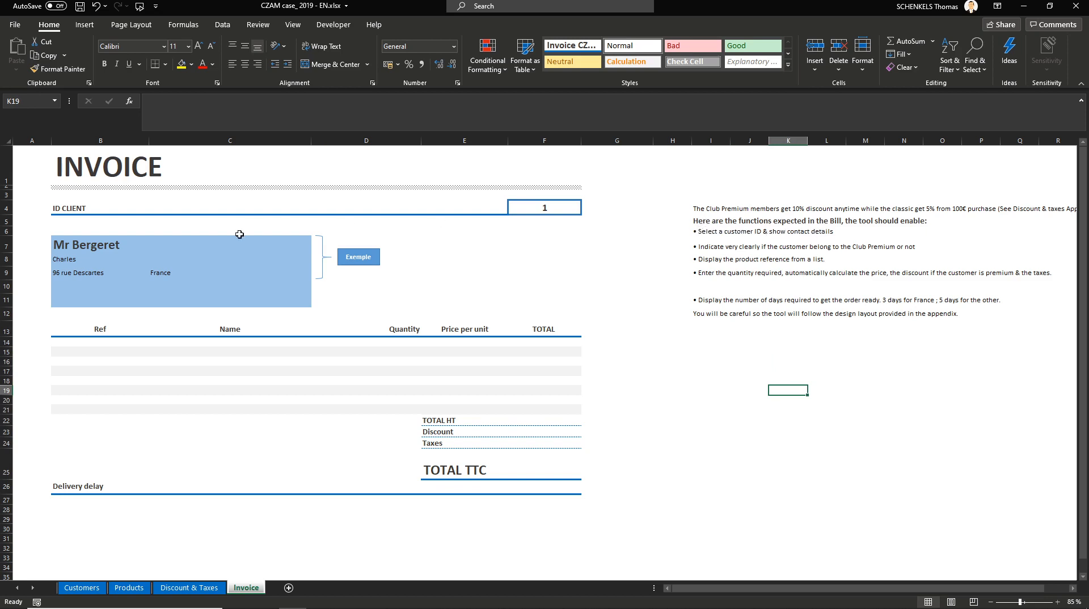
# Step: Delete the Example button and the bracket shape beside the customer details block
pyautogui.moveTo(84, 242); pyautogui.dragTo(270, 297)
pyautogui.click(412, 259)
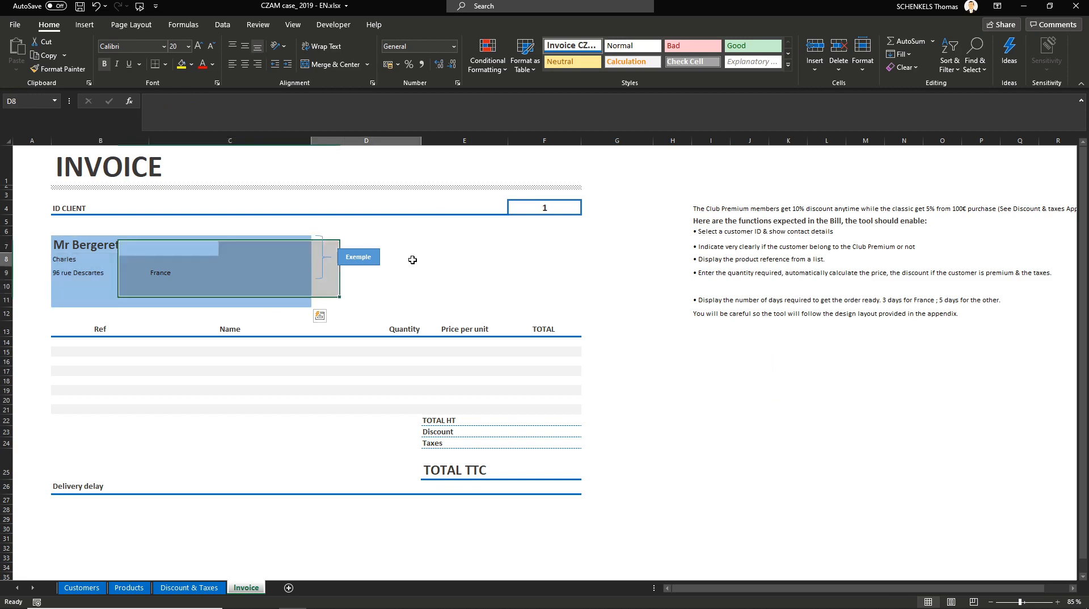
pyautogui.click(378, 263)
pyautogui.press('Delete')
pyautogui.click(322, 272)
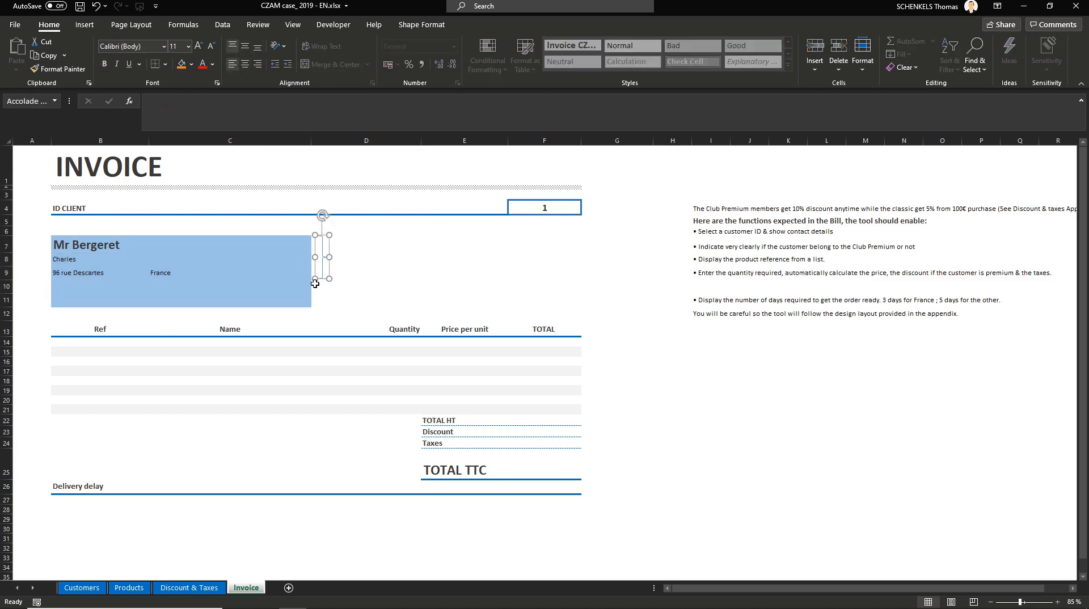
pyautogui.press('Delete')
# Step: Fill the customer details block B7:C11 with a light grey theme colour
pyautogui.moveTo(91, 245); pyautogui.dragTo(294, 301)
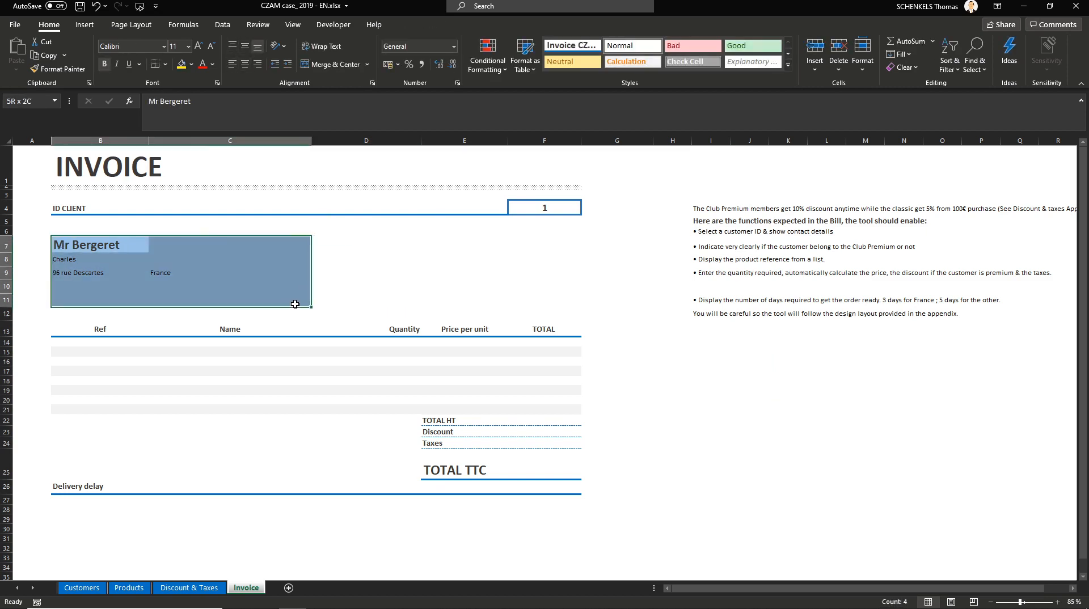
pyautogui.click(191, 65)
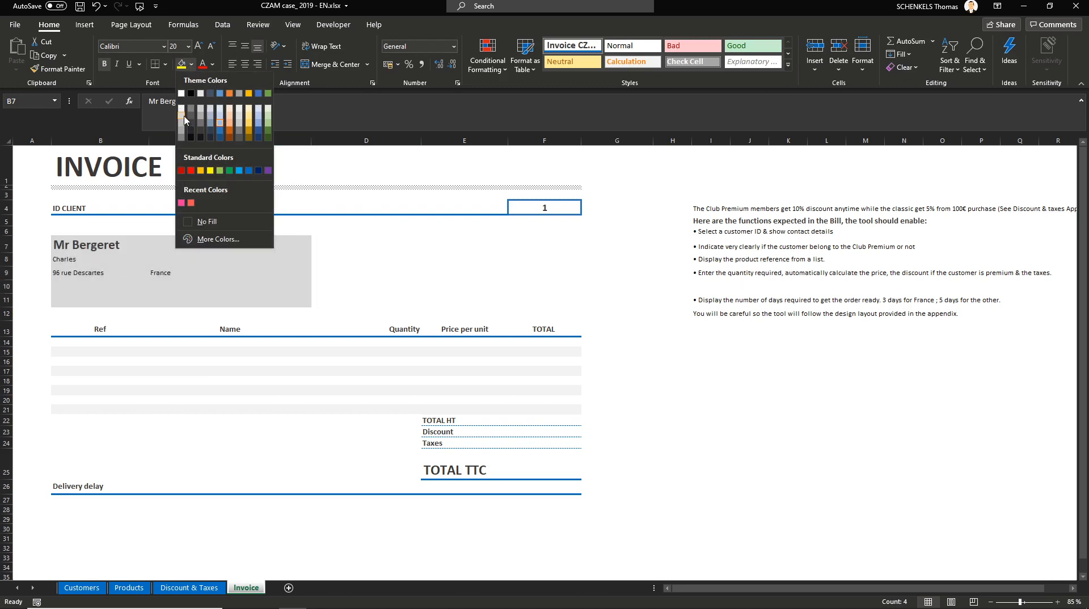
pyautogui.click(182, 121)
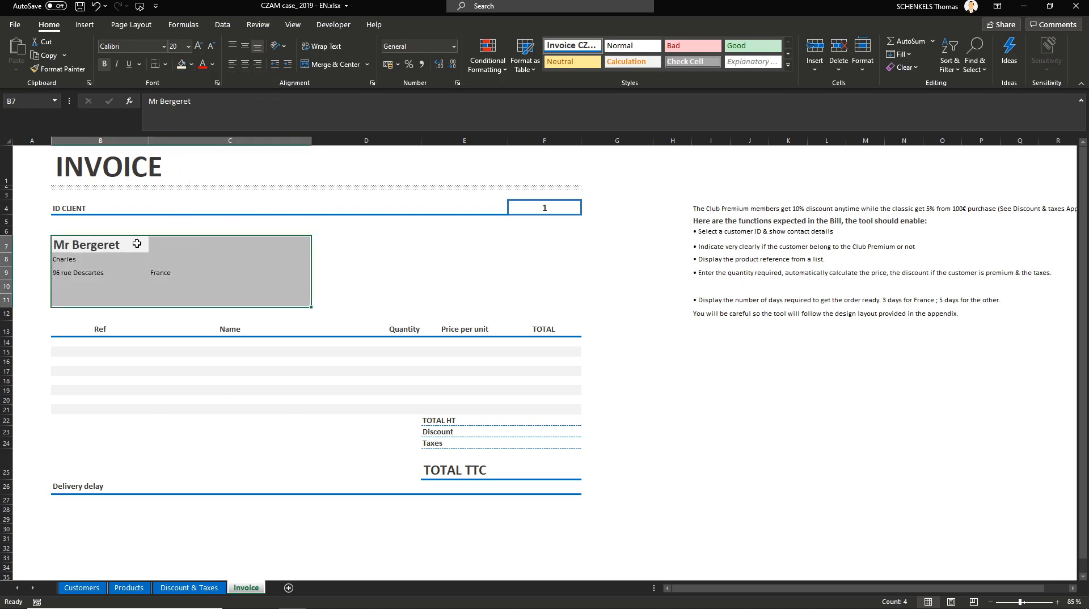
pyautogui.click(349, 272)
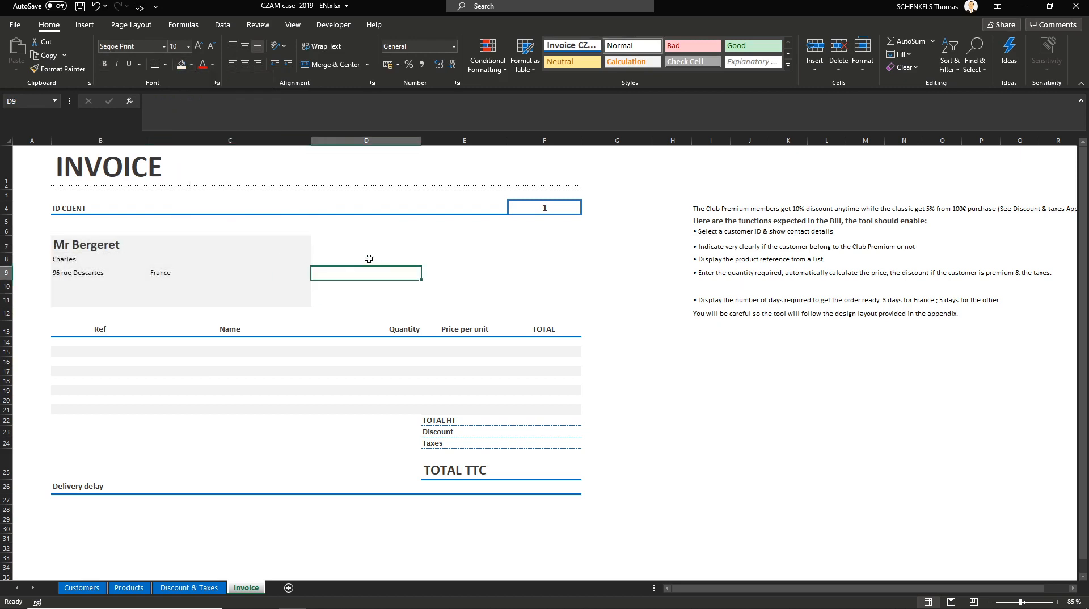
pyautogui.moveTo(80, 243); pyautogui.dragTo(168, 287)
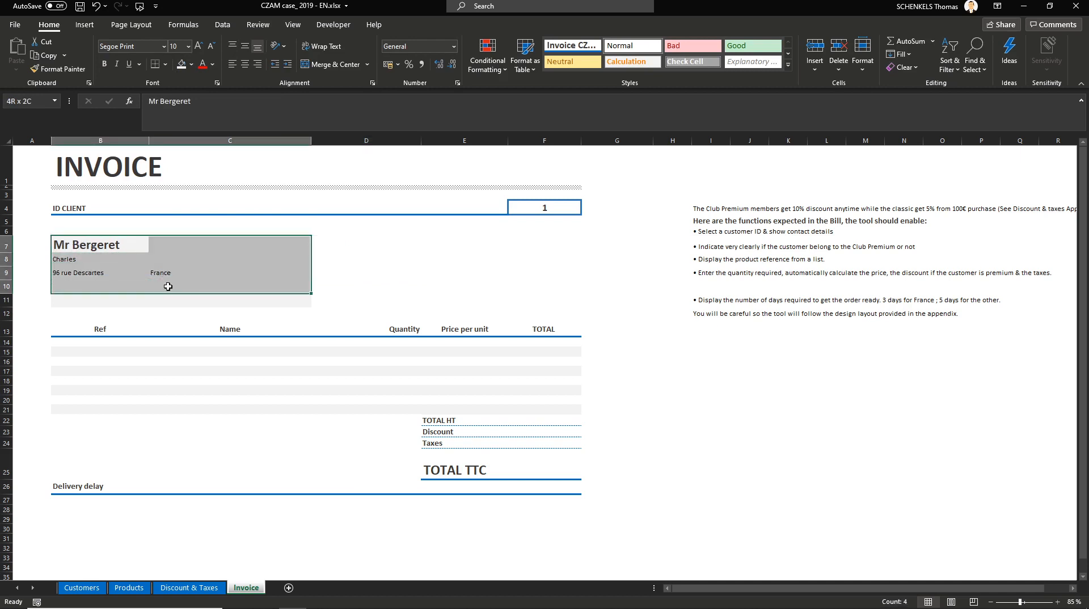
pyautogui.click(426, 300)
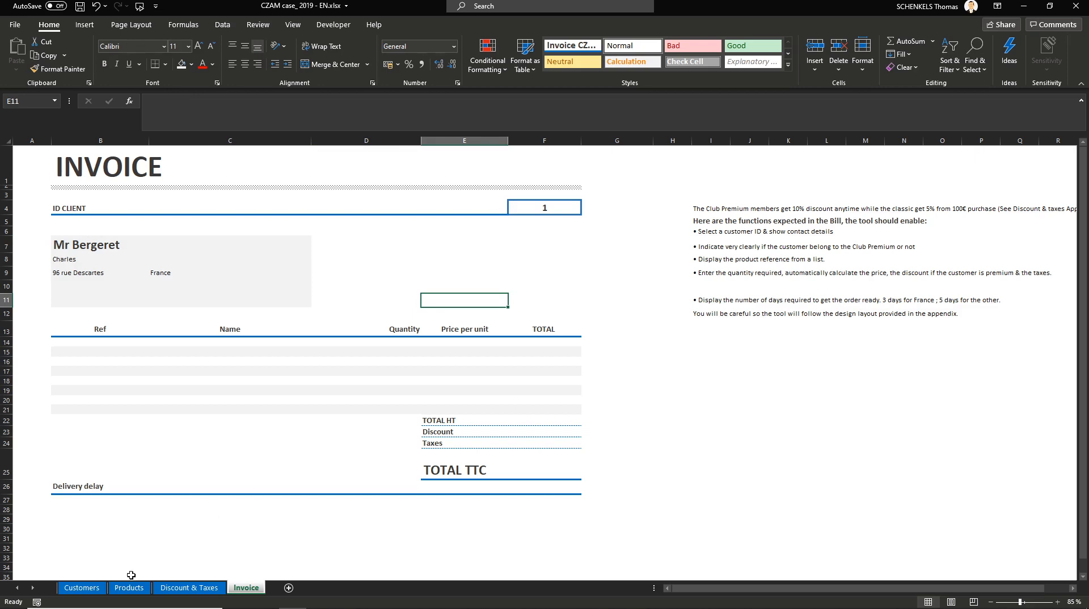
# Step: Copy the Customers table's header row, paste it transposed at I15 on the Invoice sheet, and apply the 40% - Accent3 cell style
pyautogui.click(91, 588)
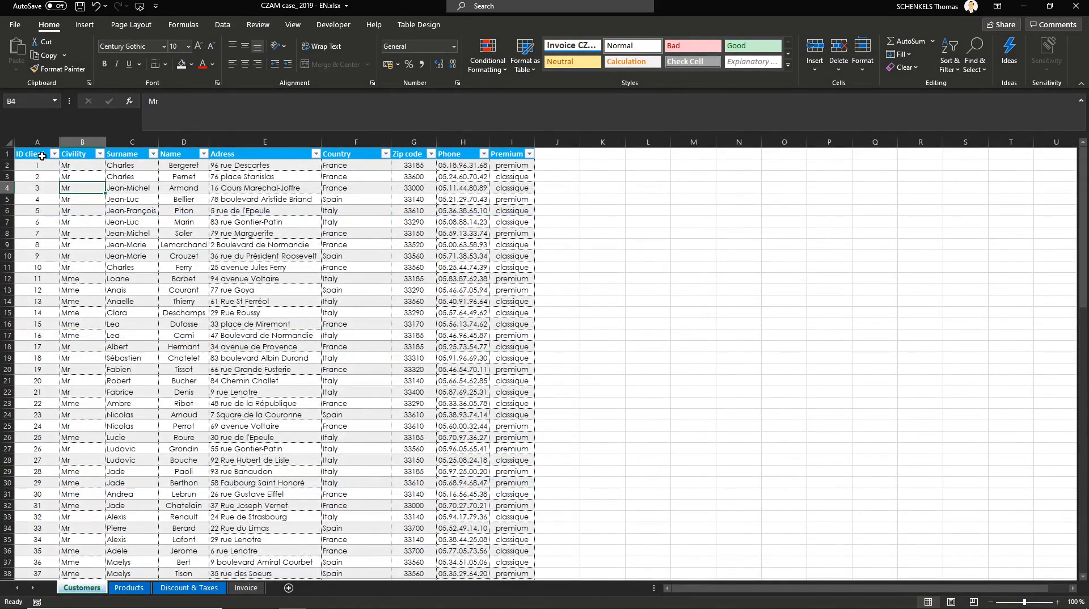
pyautogui.moveTo(41, 155); pyautogui.dragTo(513, 154)
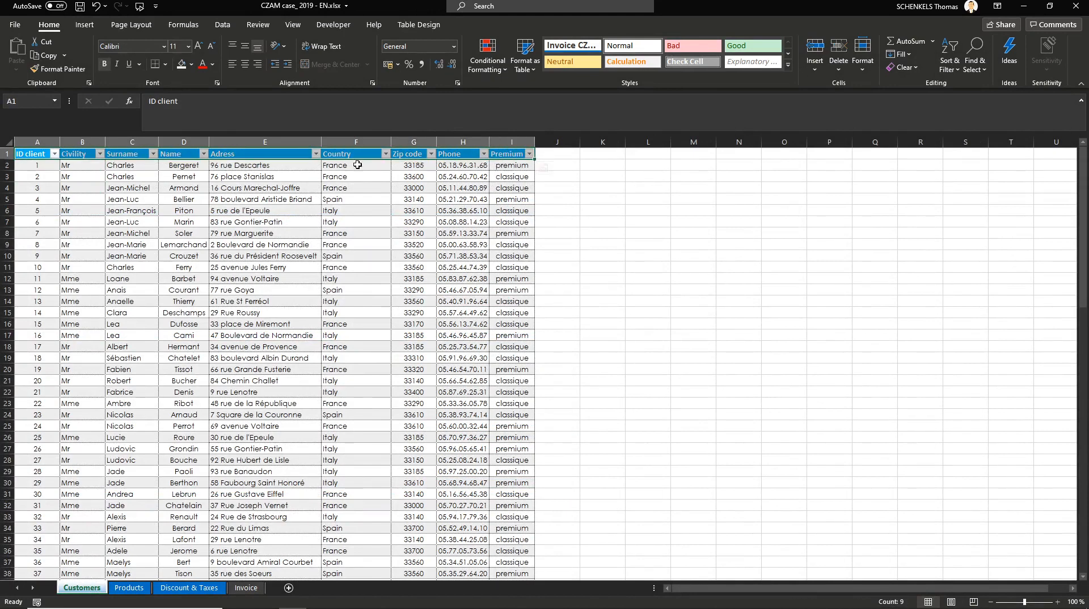
pyautogui.hotkey('ctrl', 'c')
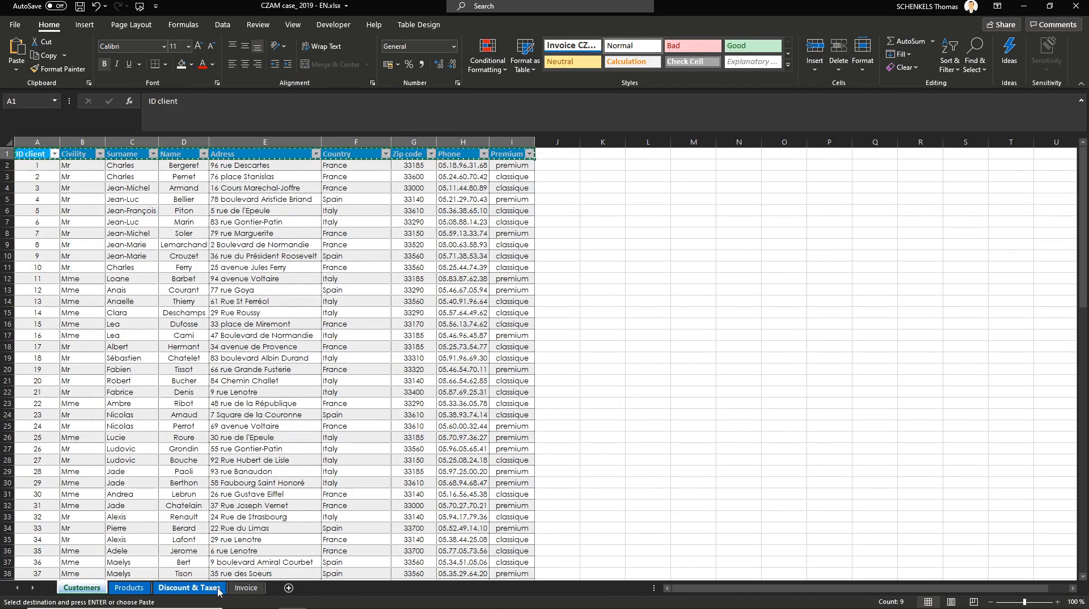
pyautogui.click(246, 590)
pyautogui.click(706, 351)
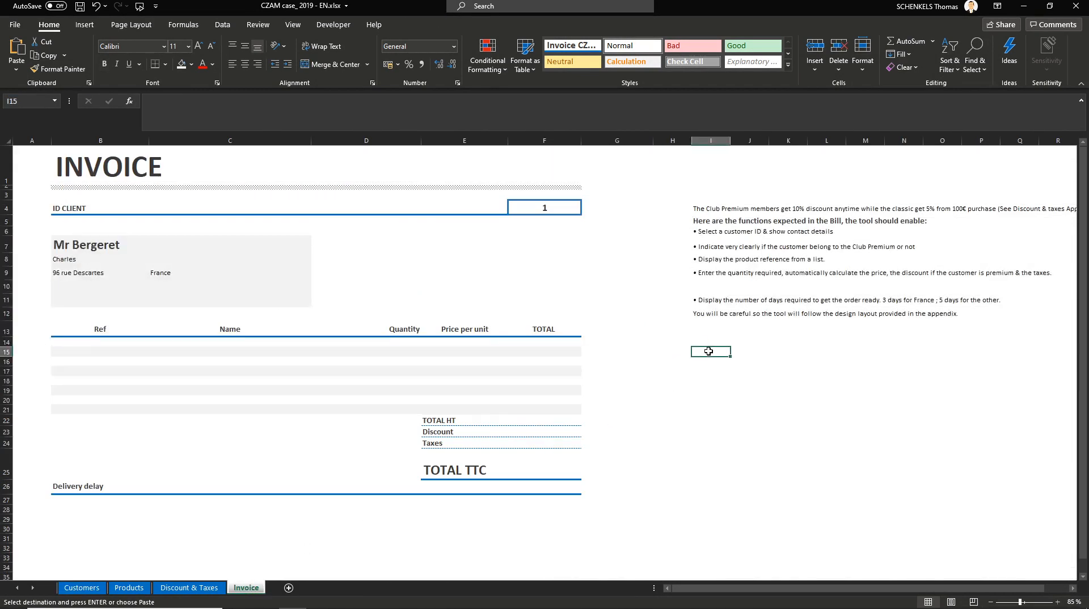
pyautogui.rightClick(709, 351)
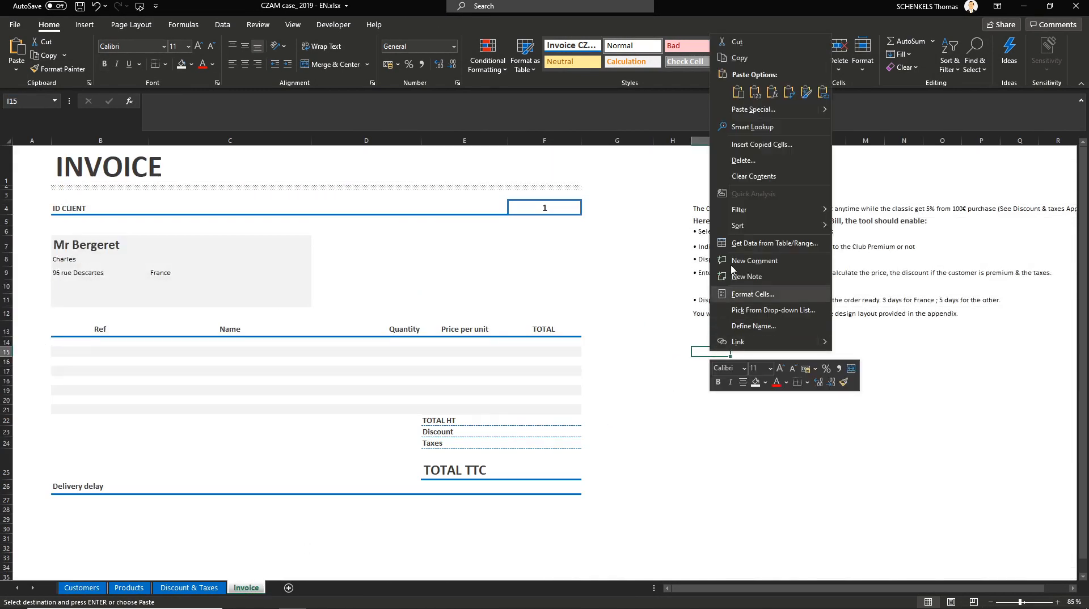
pyautogui.click(760, 102)
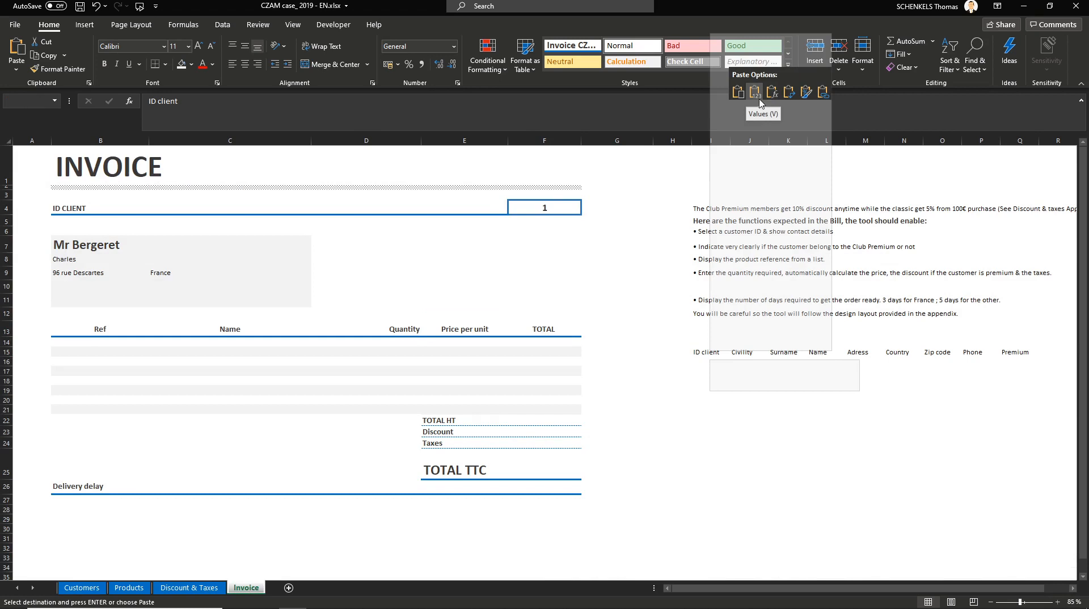
pyautogui.click(789, 92)
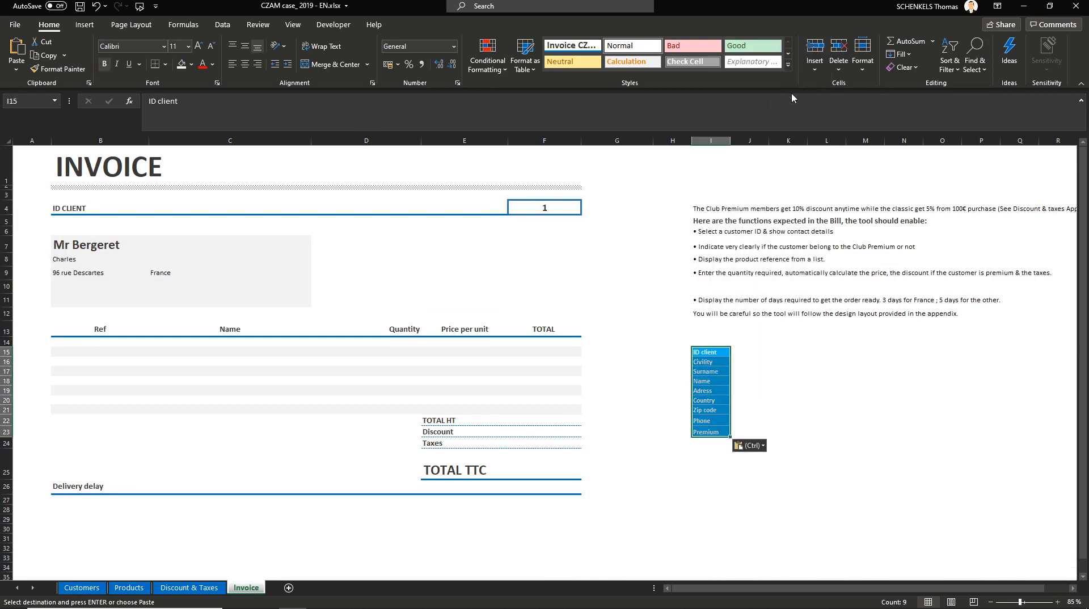
pyautogui.click(788, 65)
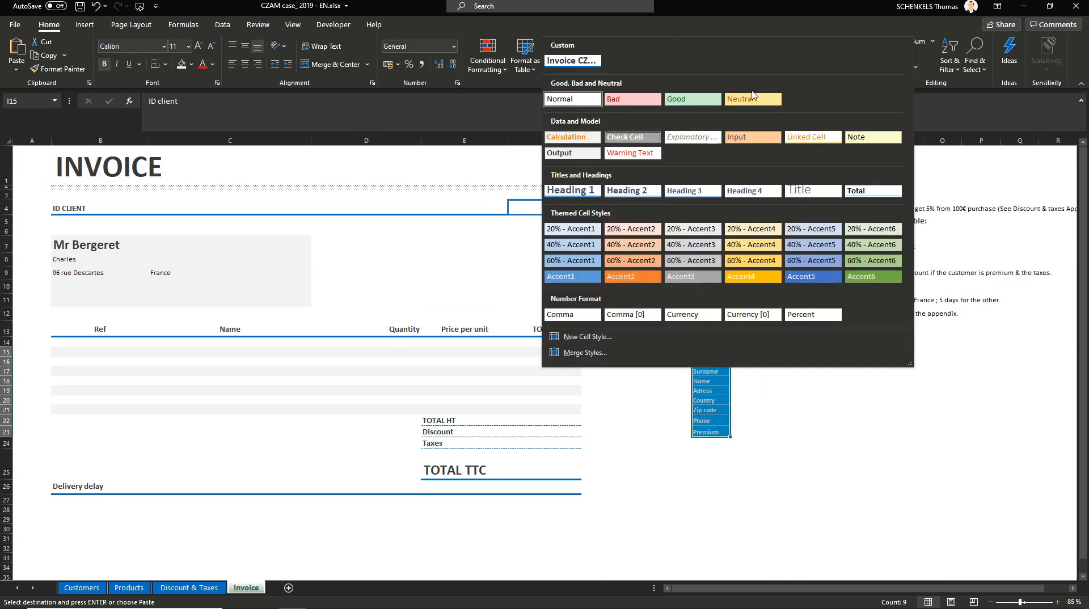
pyautogui.click(695, 244)
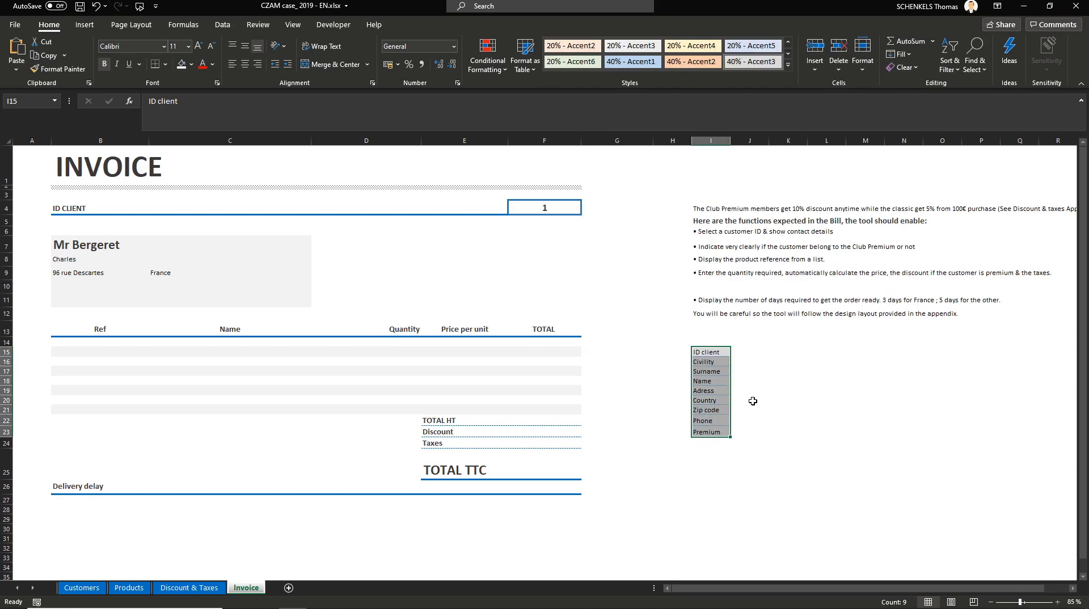
# Step: Number the pasted headers 1 to 9 in the adjacent column J15:J23 using a filled series
pyautogui.click(742, 354)
pyautogui.write('1')
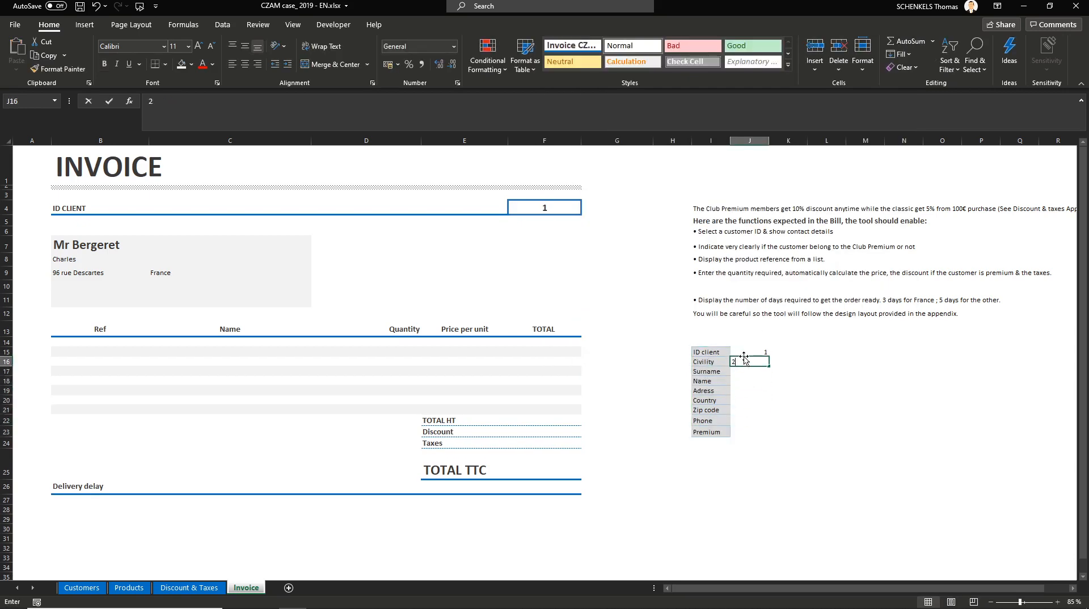
pyautogui.press('Return')
pyautogui.write('2')
pyautogui.hotkey('ctrl', 'Return')
pyautogui.moveTo(748, 351); pyautogui.dragTo(748, 363)
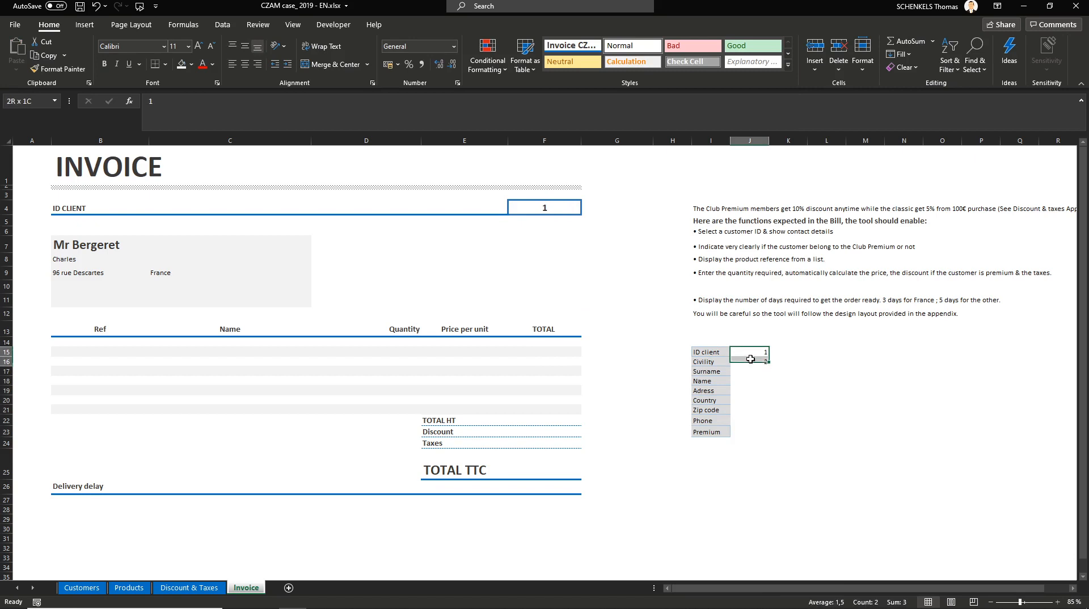
pyautogui.doubleClick(769, 366)
pyautogui.click(825, 362)
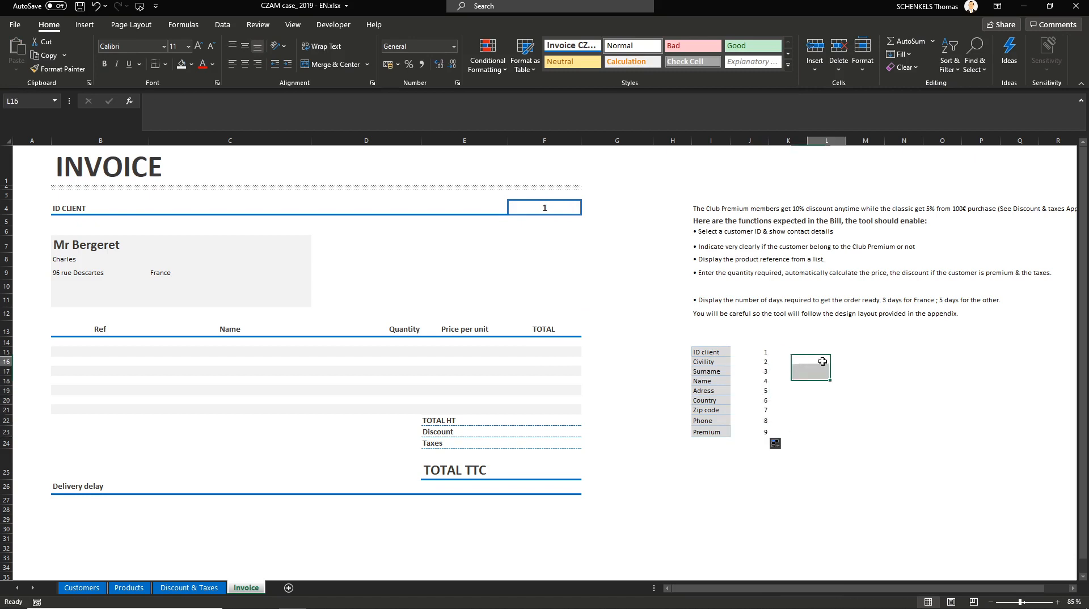
pyautogui.click(711, 352)
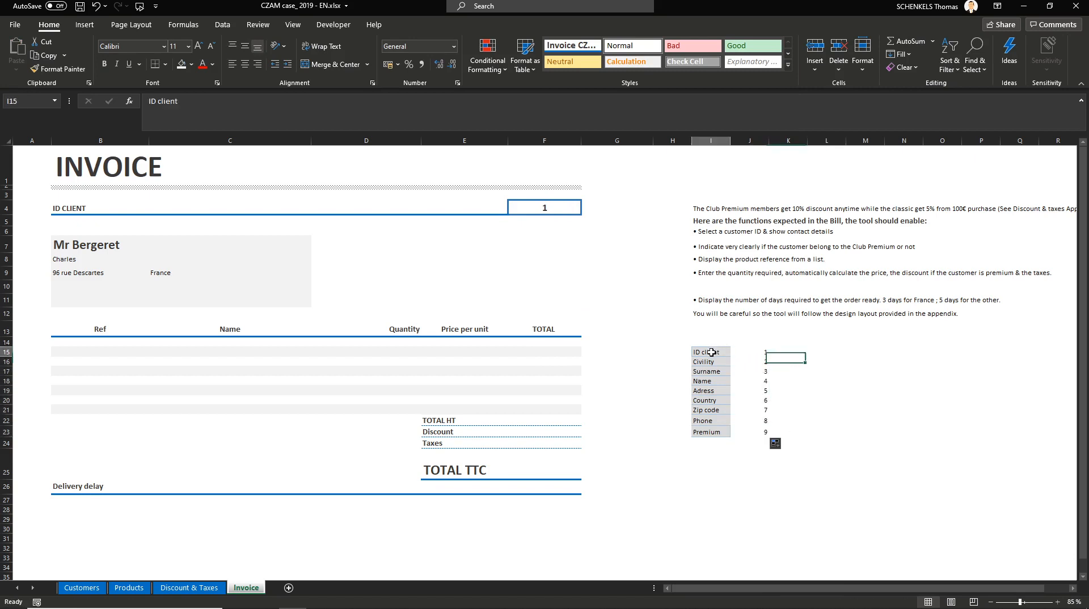
pyautogui.click(751, 350)
pyautogui.click(718, 361)
pyautogui.click(750, 361)
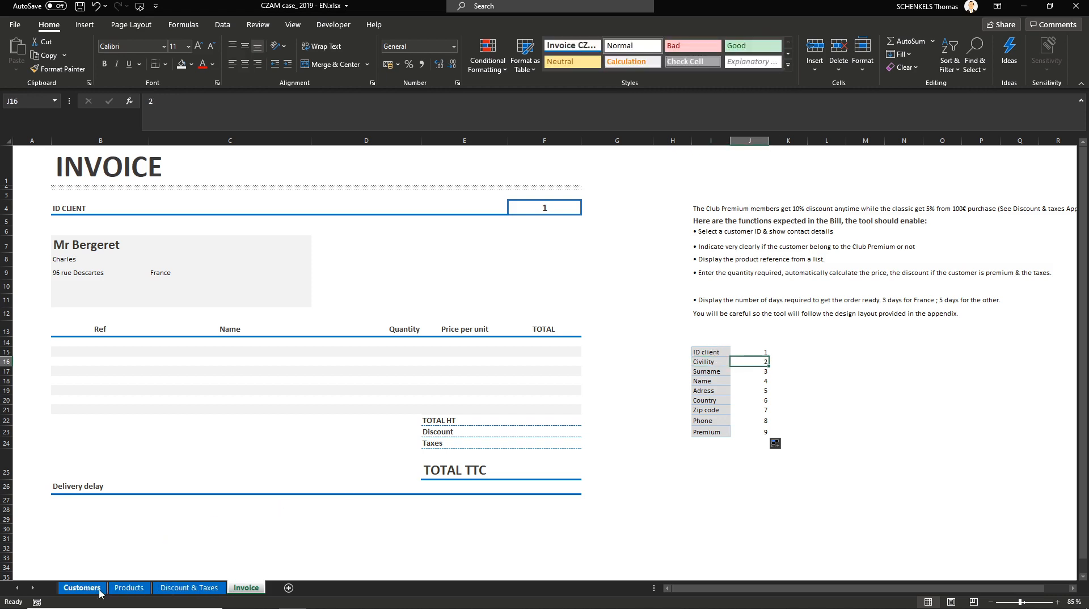
pyautogui.click(698, 442)
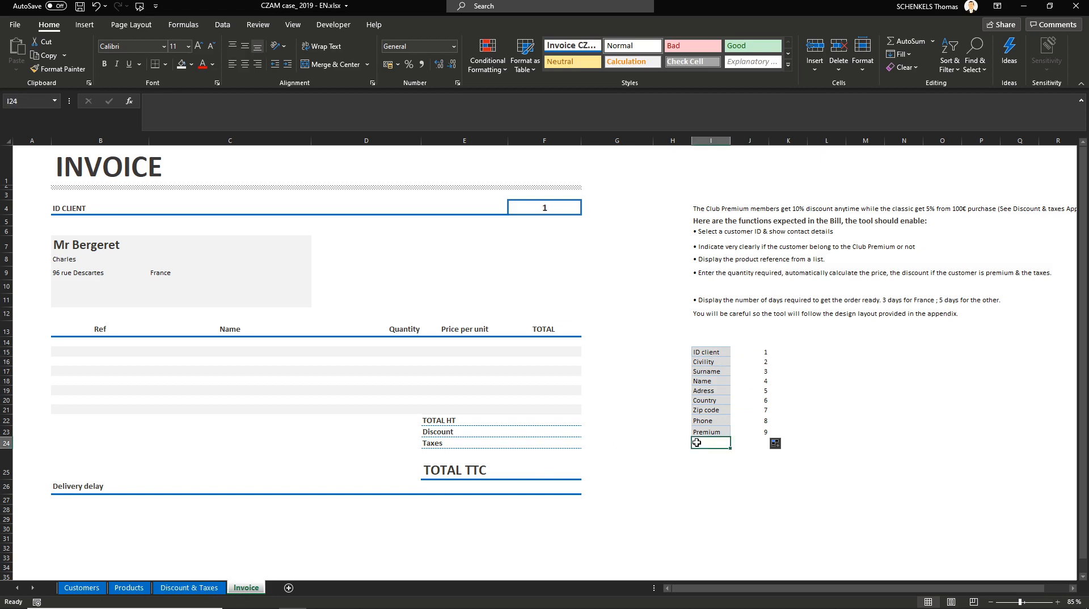
# Step: Enter =VLOOKUP(ID;customers;J16;0) in B7 to look up the customer's civility by ID
pyautogui.click(85, 247)
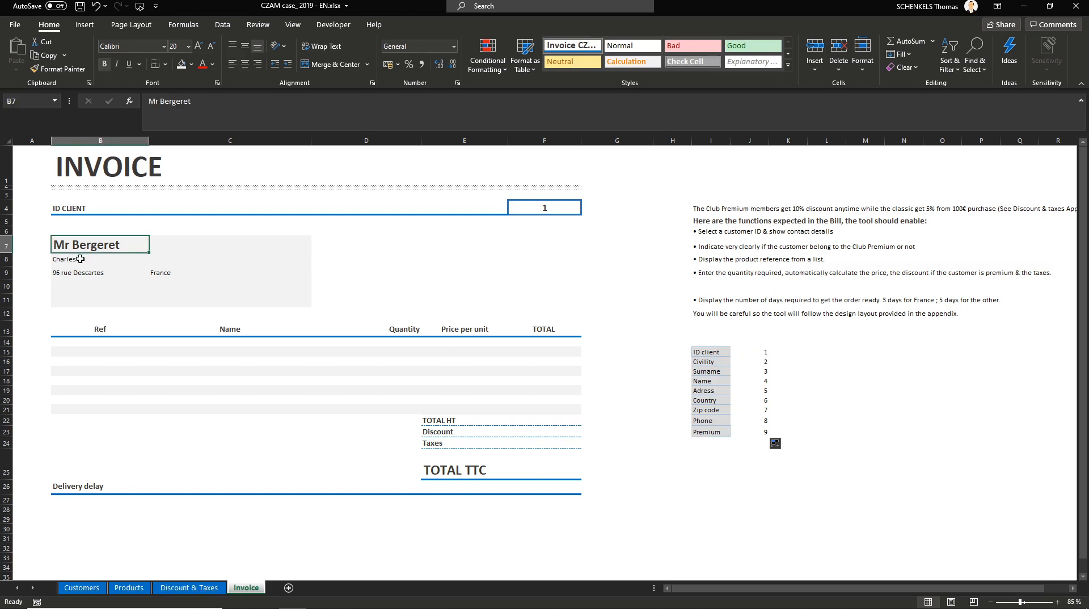
pyautogui.click(73, 270)
pyautogui.click(73, 247)
pyautogui.write('=vloo')
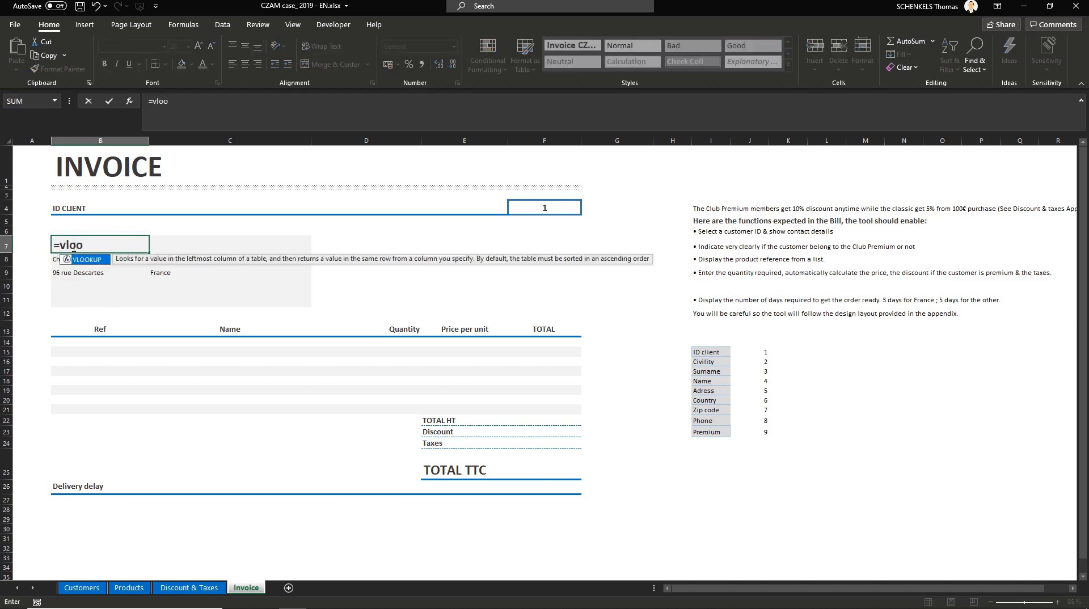
pyautogui.press('Tab')
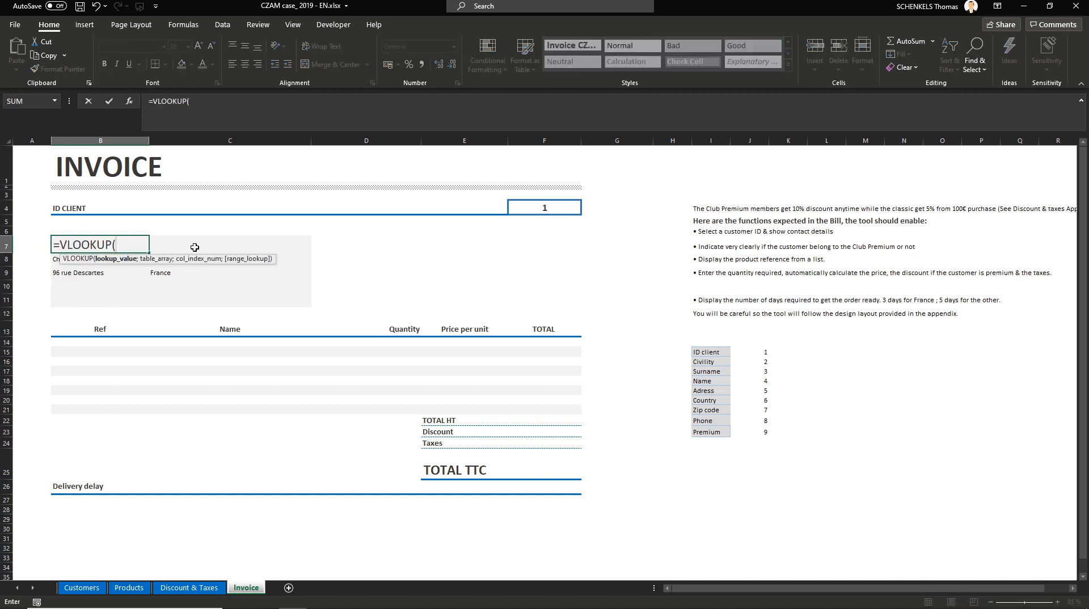
pyautogui.write('id')
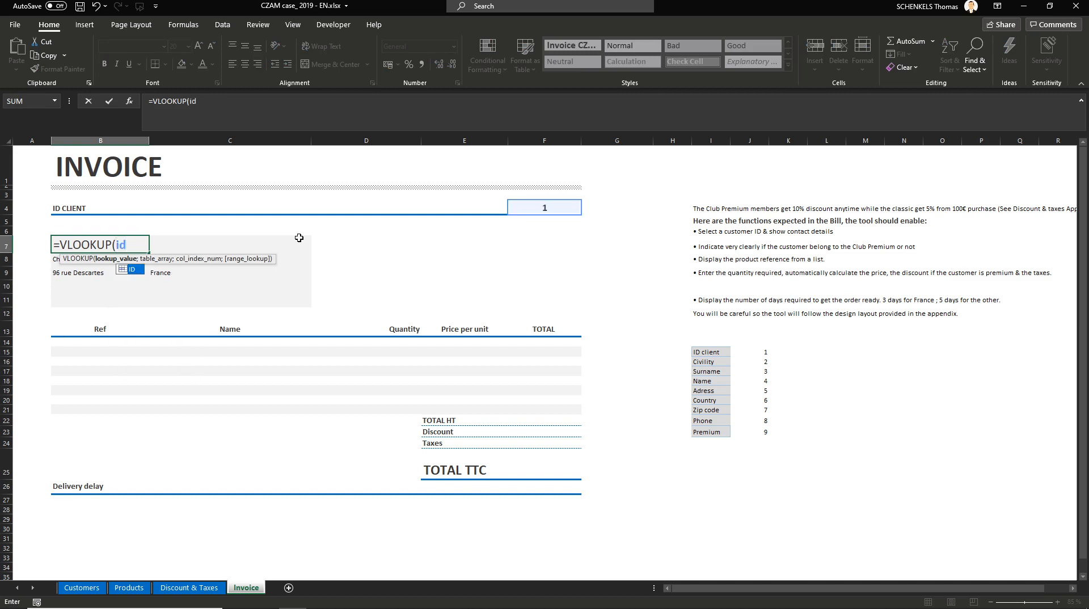
pyautogui.write(';customers')
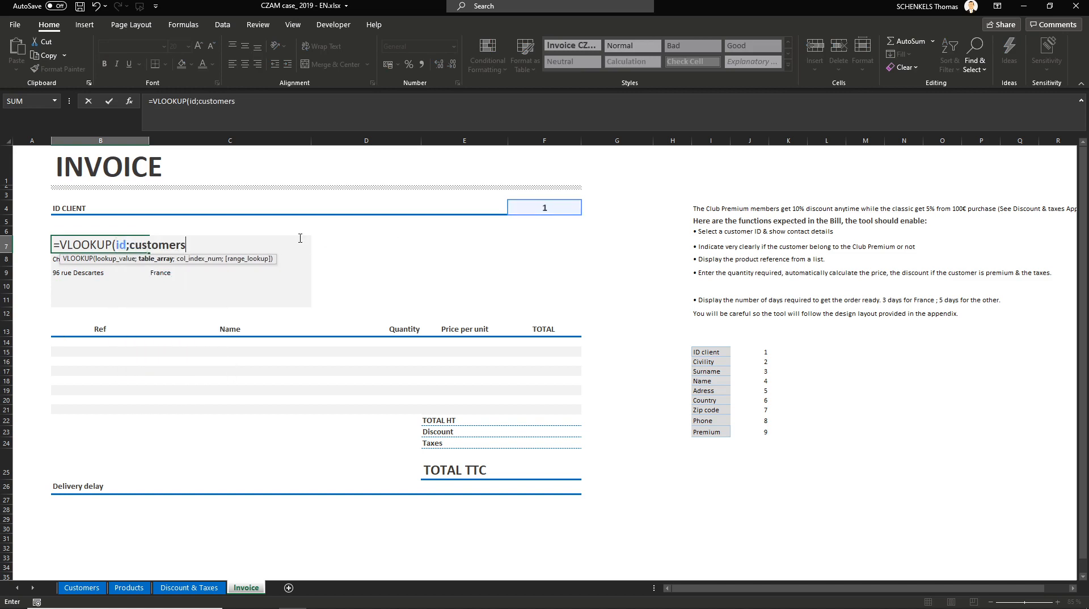
pyautogui.write(';')
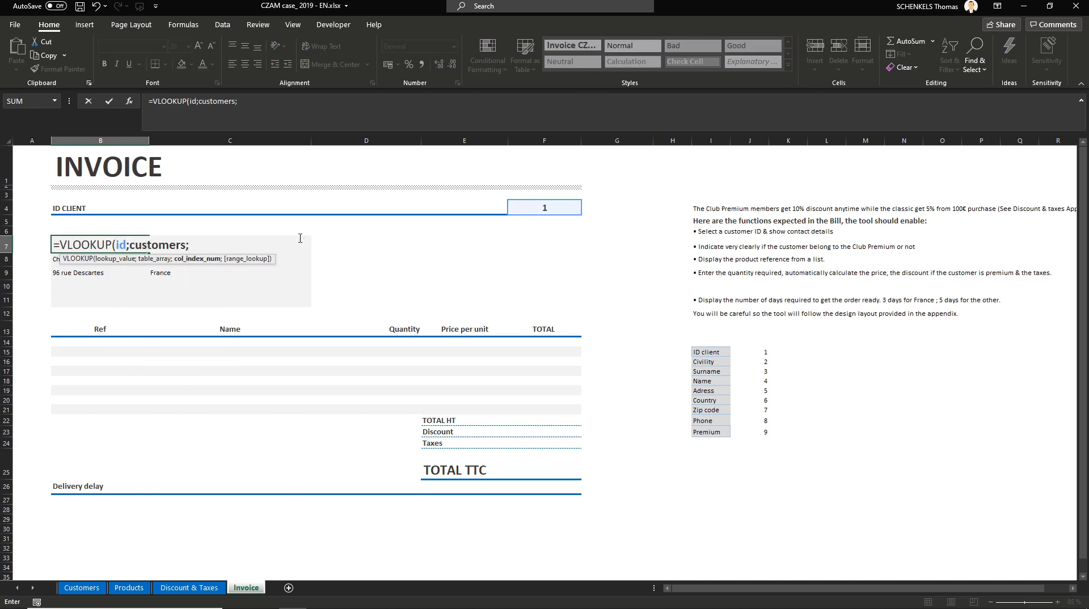
pyautogui.click(754, 361)
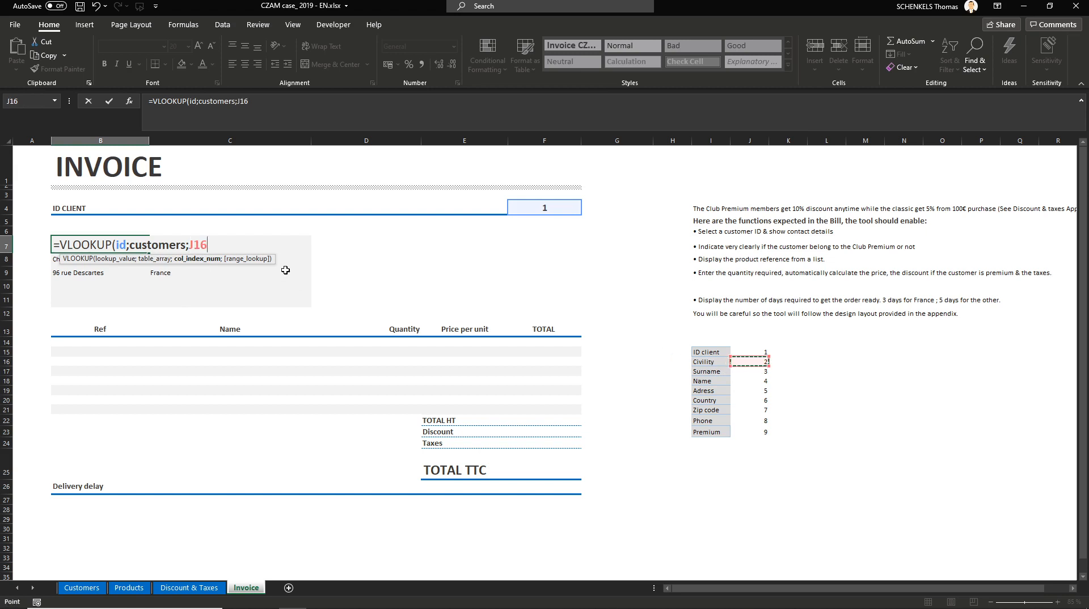
pyautogui.write(';')
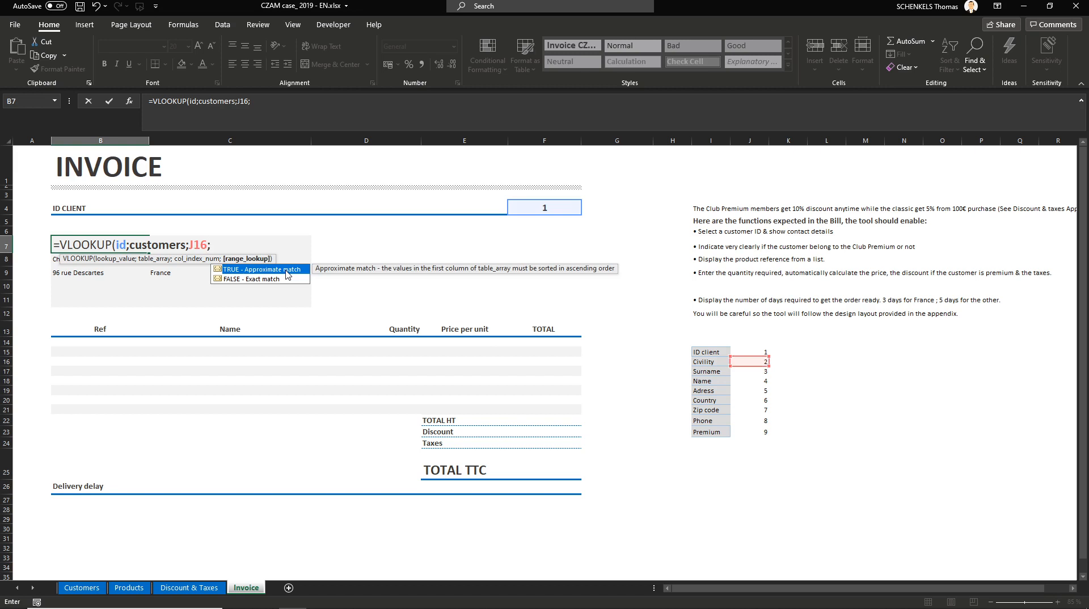
pyautogui.write('0)')
pyautogui.press('Return')
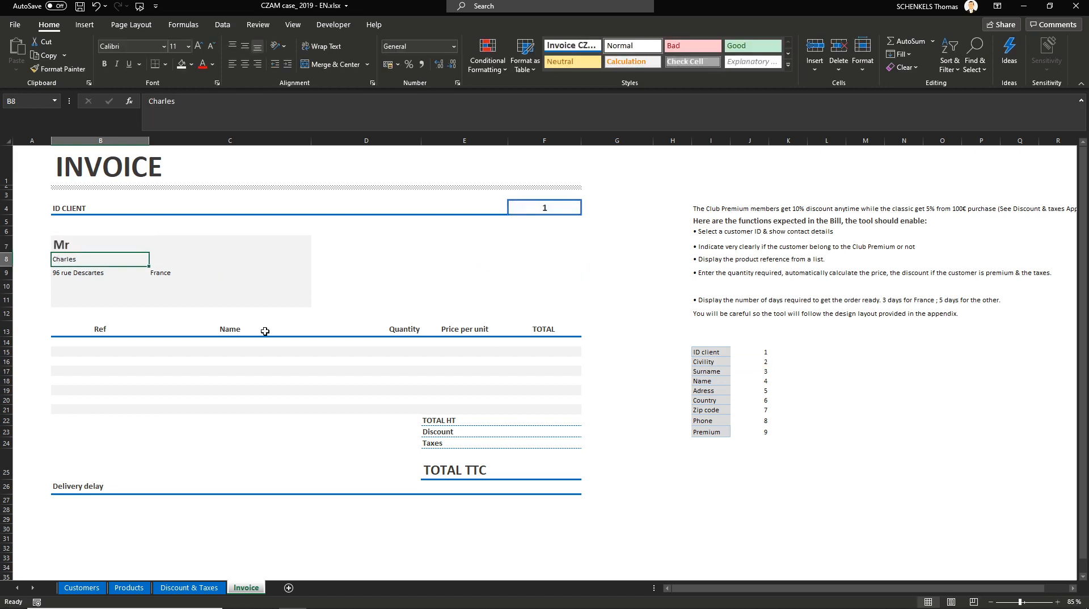
pyautogui.click(85, 247)
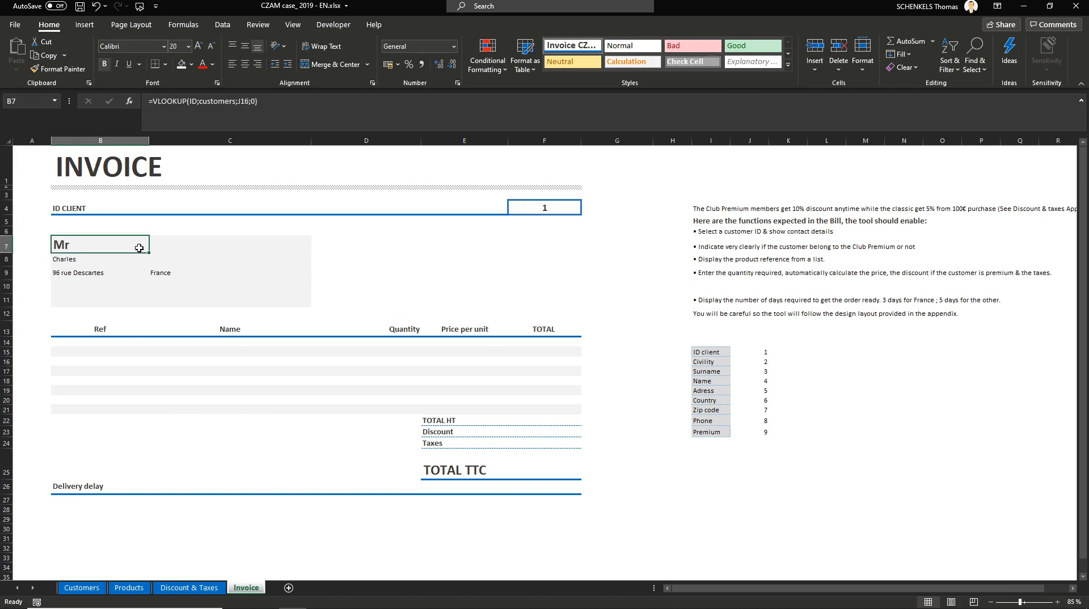
pyautogui.doubleClick(133, 247)
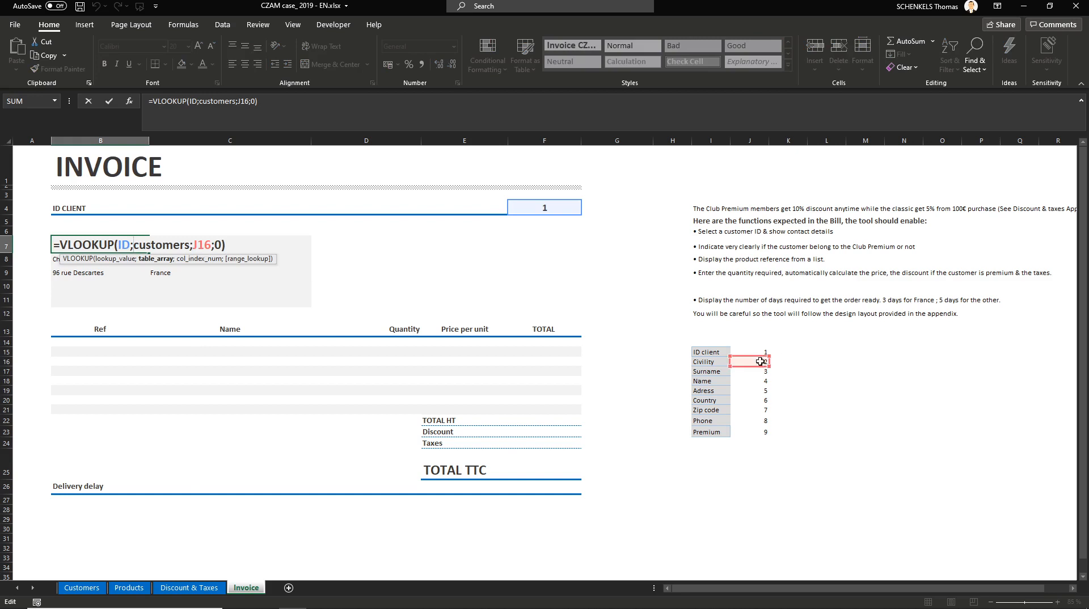
pyautogui.press('Return')
# Step: Fill the B7 lookup formula down to B9 so the next rows return the surname and name
pyautogui.click(142, 248)
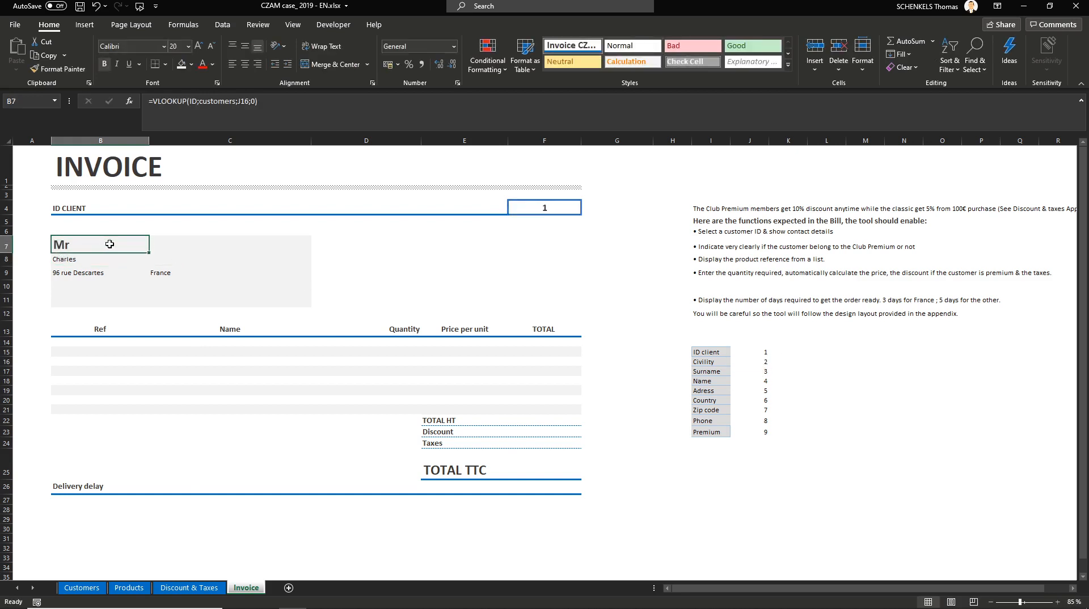
pyautogui.moveTo(149, 257); pyautogui.dragTo(149, 279)
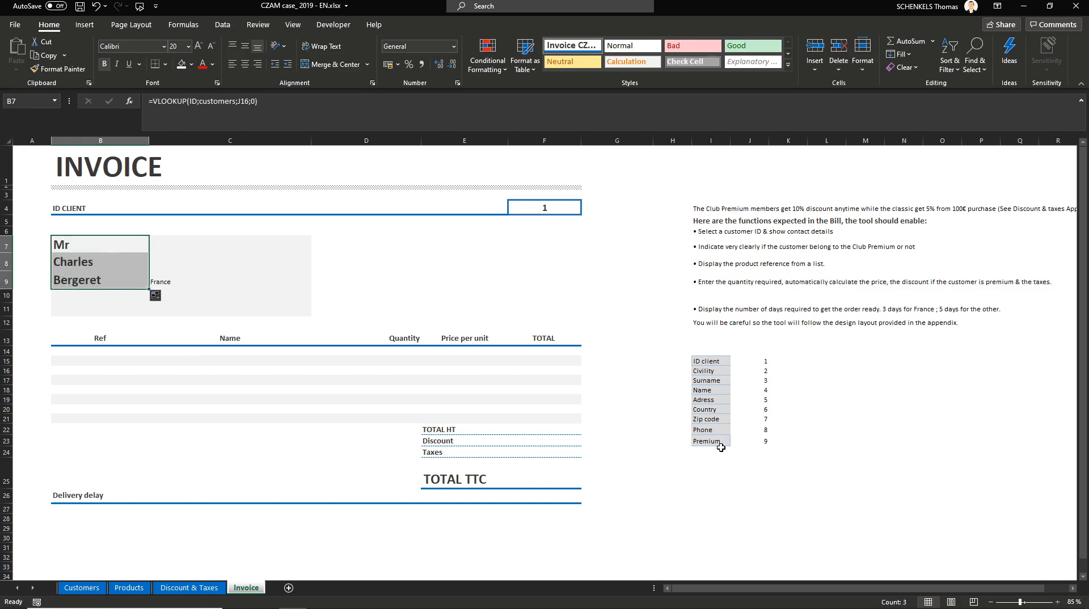
pyautogui.press('Return')
pyautogui.press('Return')
pyautogui.press('Down')
pyautogui.press('Down')
pyautogui.press('Down')
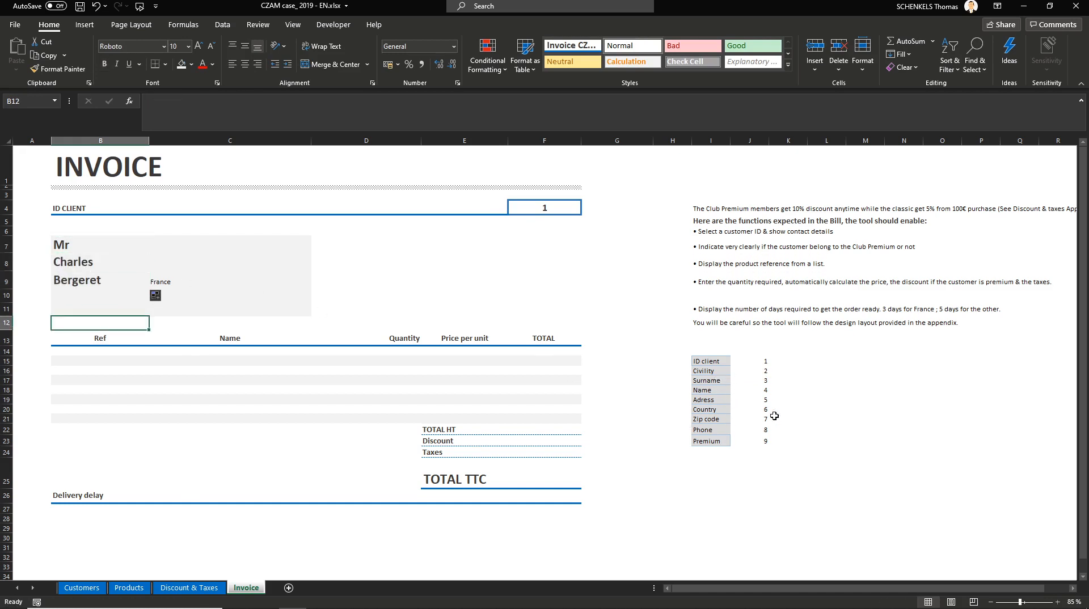
pyautogui.doubleClick(73, 279)
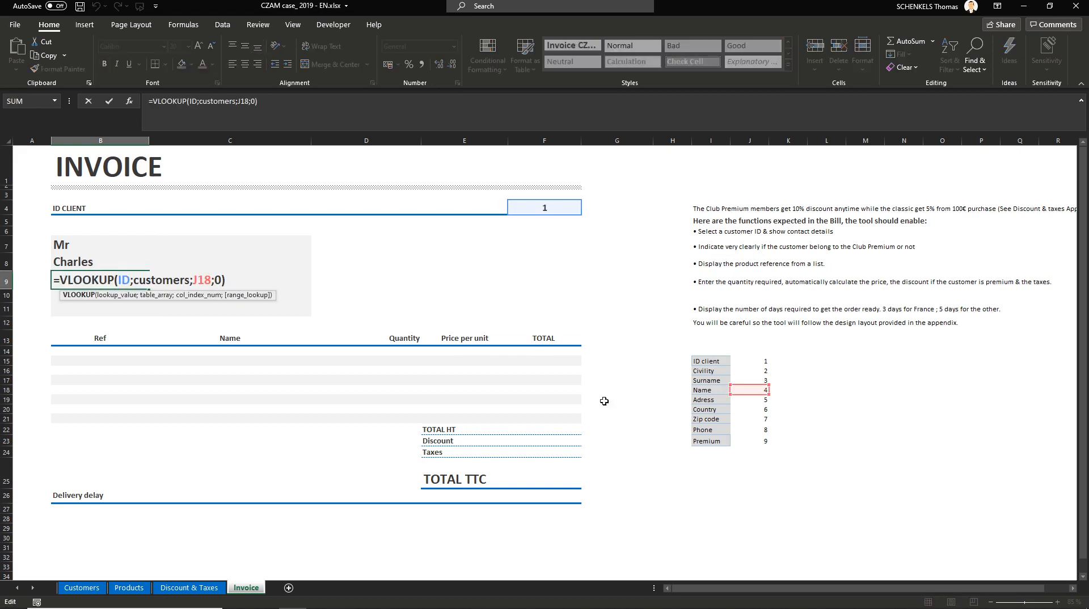
pyautogui.hotkey('ctrl', 'Return')
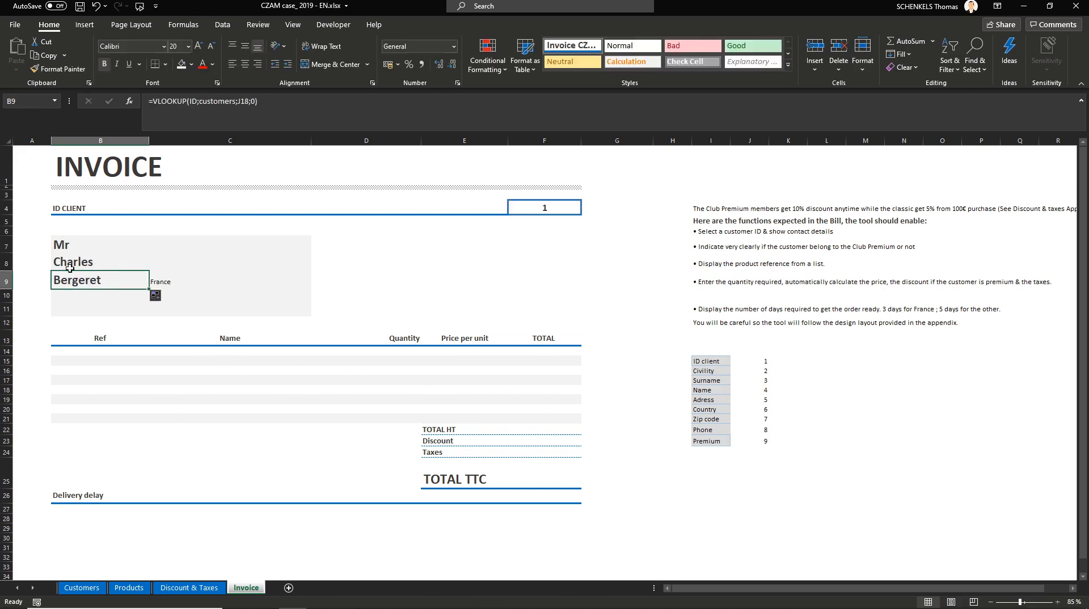
pyautogui.press('Up')
pyautogui.press('Up')
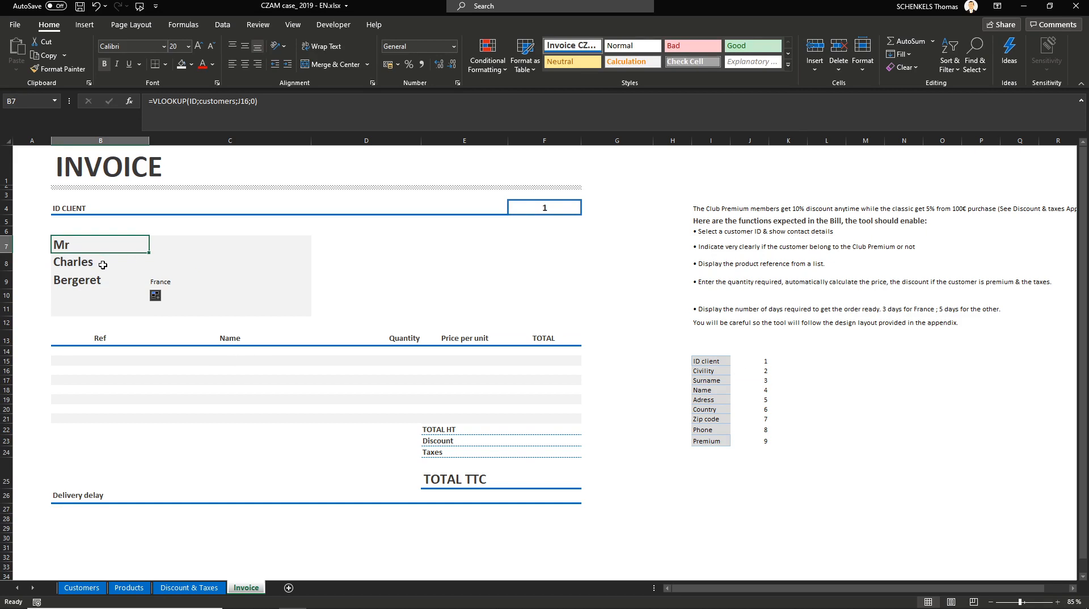
# Step: Undo the previous fill and refill the B7 lookup formula down to B11 without formatting
pyautogui.hotkey('ctrl', 'z')
pyautogui.hotkey('ctrl', 'z')
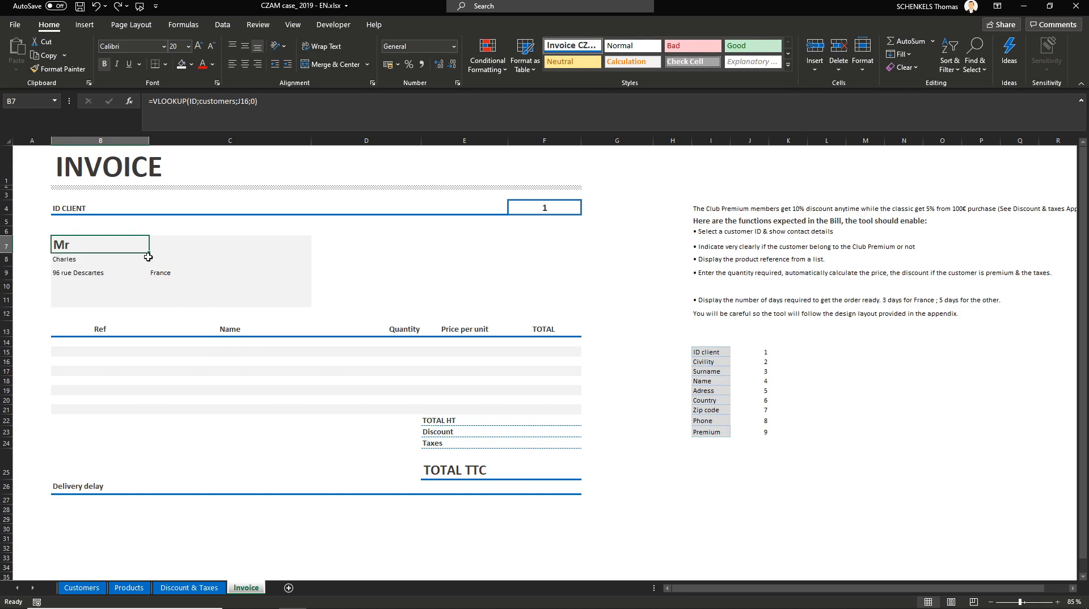
pyautogui.moveTo(149, 254); pyautogui.dragTo(146, 309)
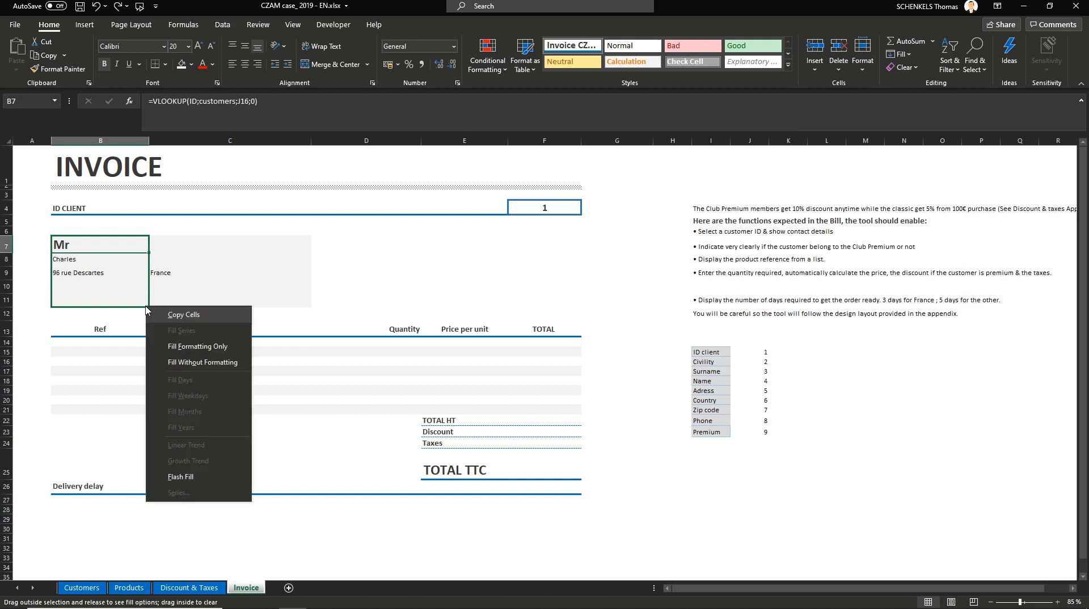
pyautogui.click(205, 363)
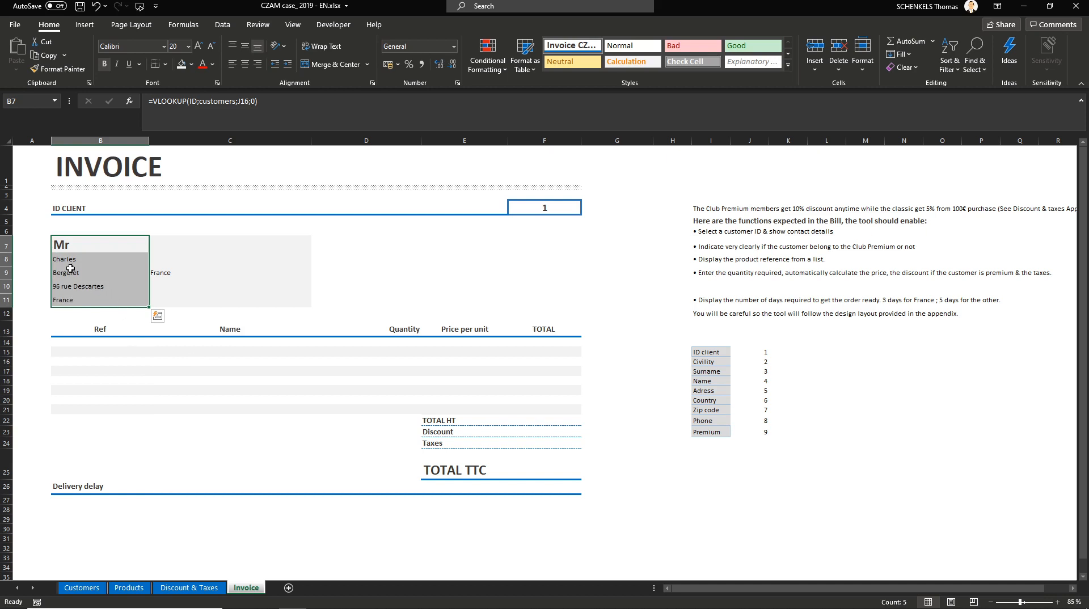
# Step: Insert three new rows below row 11 in the customer details block
pyautogui.click(81, 302)
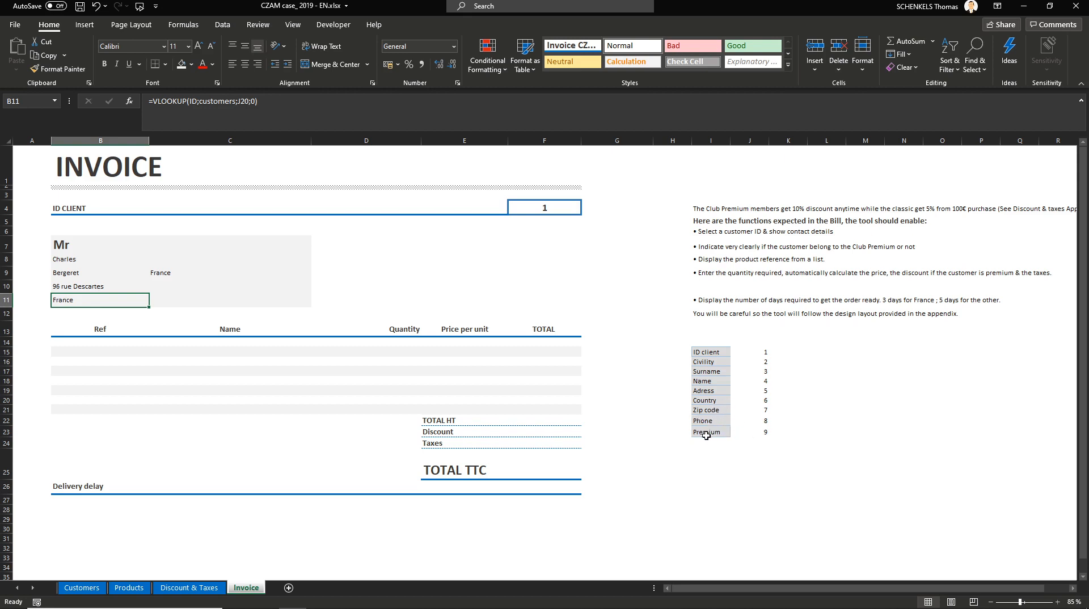
pyautogui.click(7, 314)
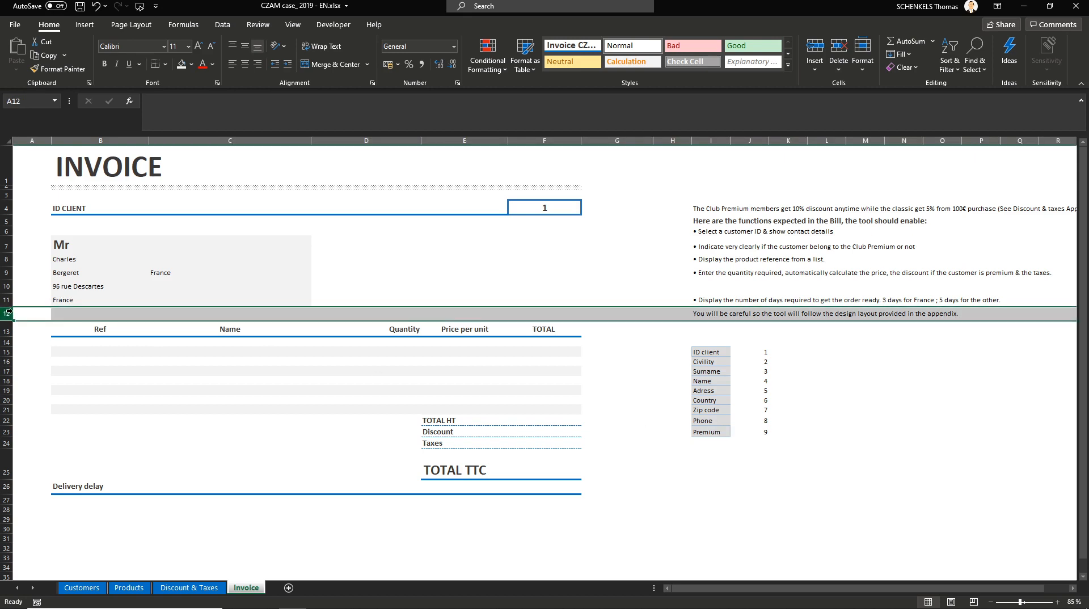
pyautogui.hotkey('ctrl', '+')
pyautogui.hotkey('ctrl', '+')
pyautogui.hotkey('ctrl', '+')
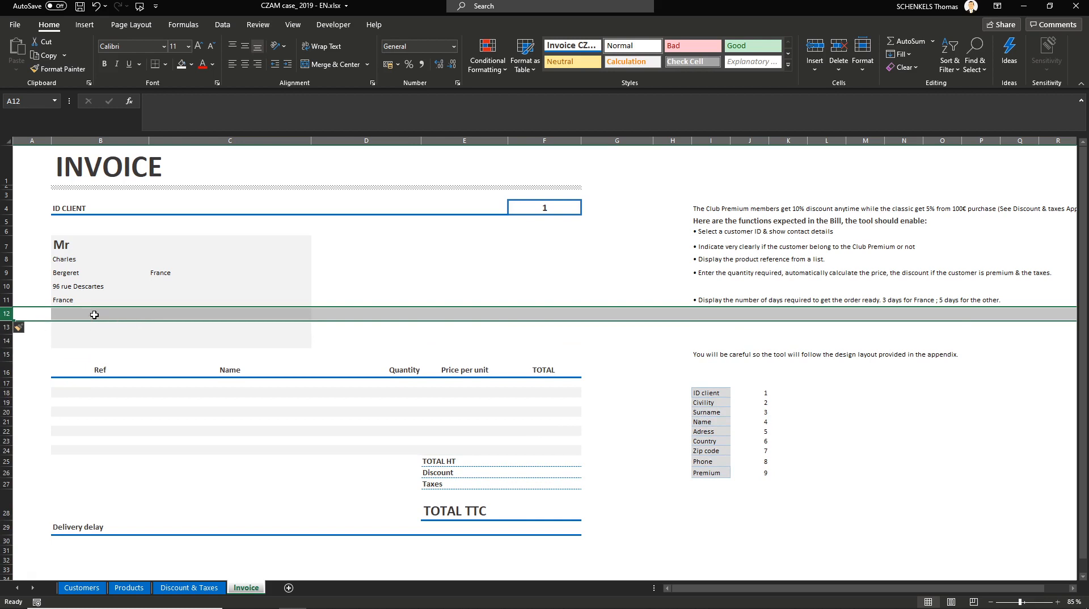
# Step: Fill the B11 lookup formula down to B14 so zip code, phone and premium status appear
pyautogui.click(79, 301)
pyautogui.moveTo(148, 306); pyautogui.dragTo(144, 345)
pyautogui.click(112, 339)
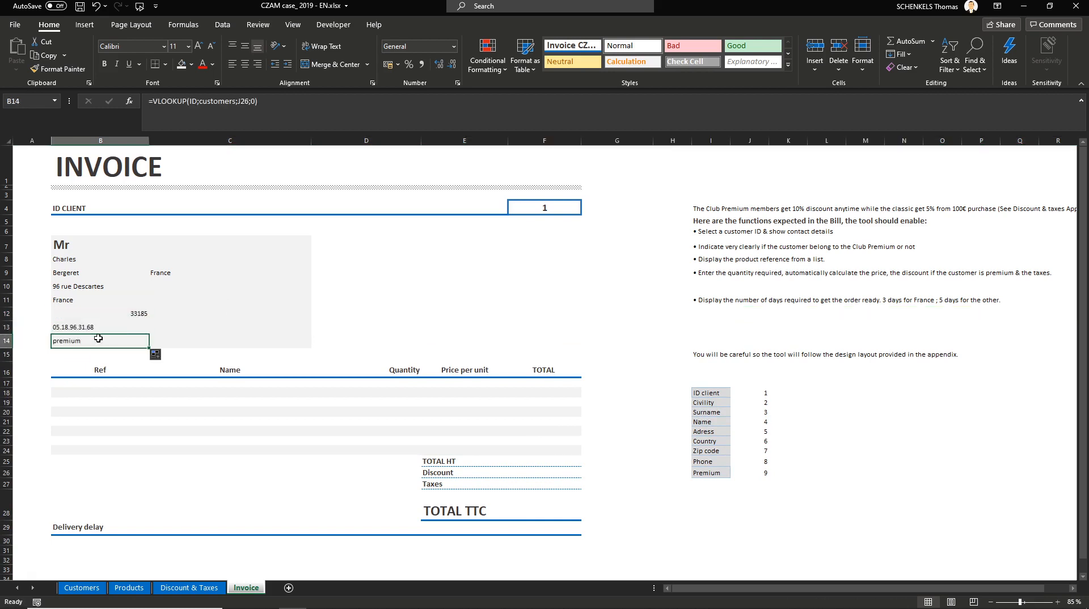
# Step: Clear the leftover France value in C9
pyautogui.click(168, 276)
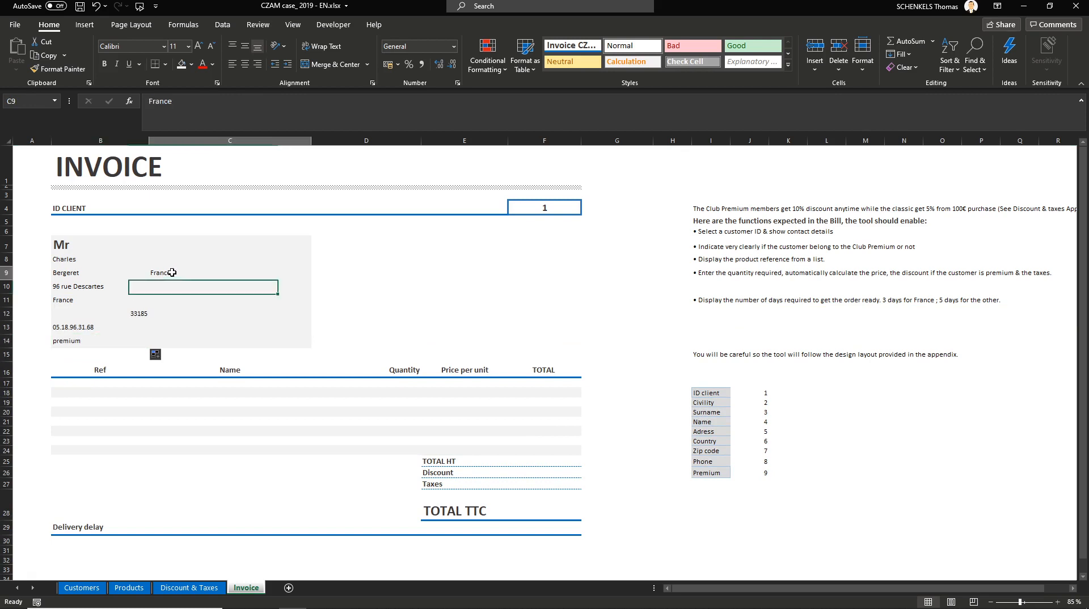
pyautogui.press('Delete')
pyautogui.click(140, 291)
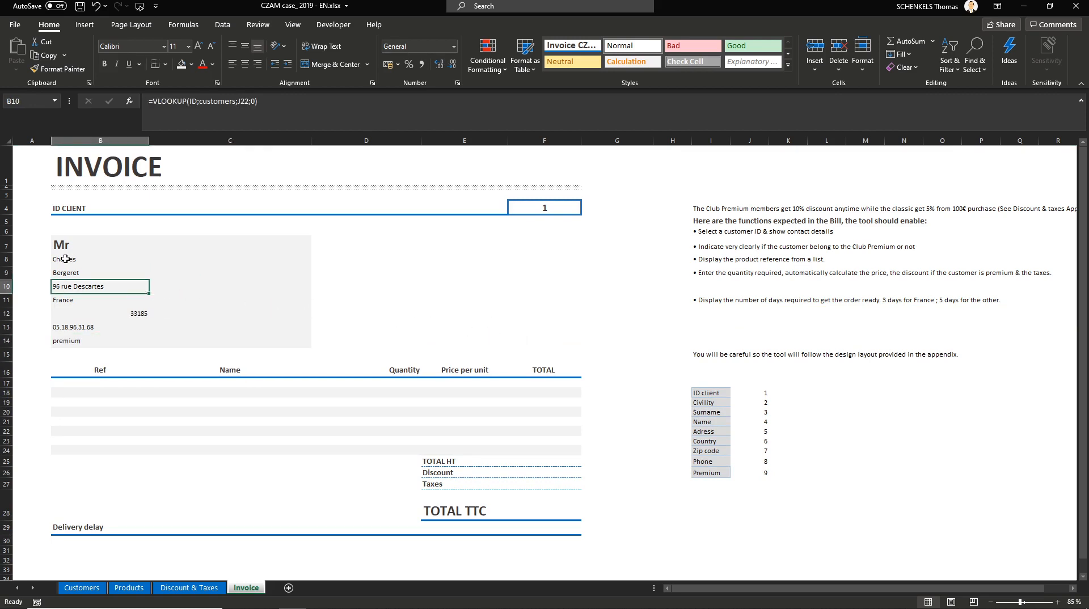
pyautogui.press('Up')
pyautogui.press('Up')
pyautogui.press('Up')
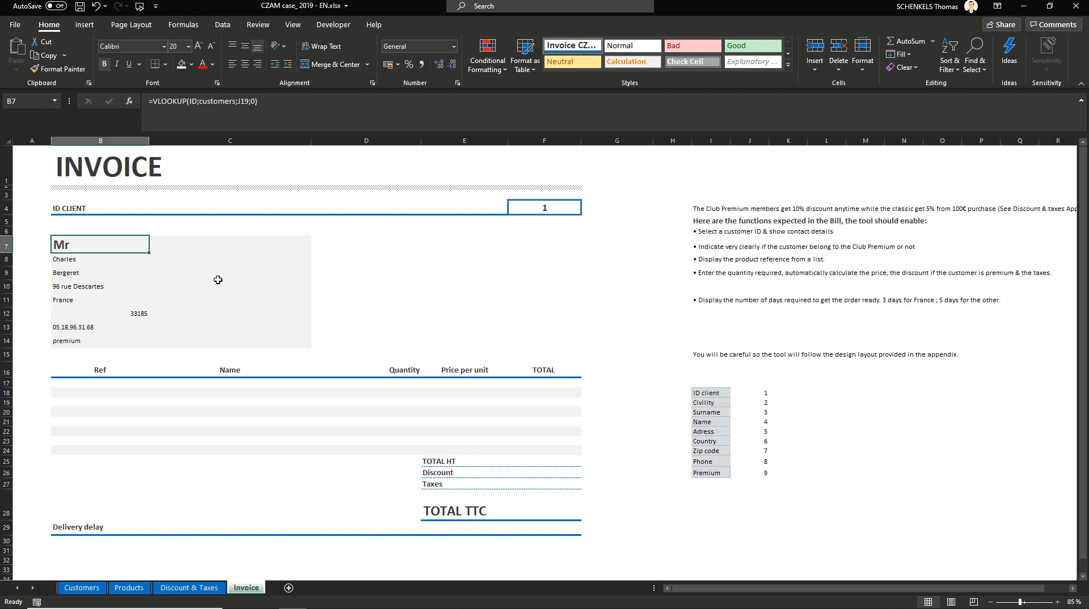
# Step: Test the lookups with client ID 15684, then clear the client ID cell
pyautogui.click(550, 210)
pyautogui.press('Delete')
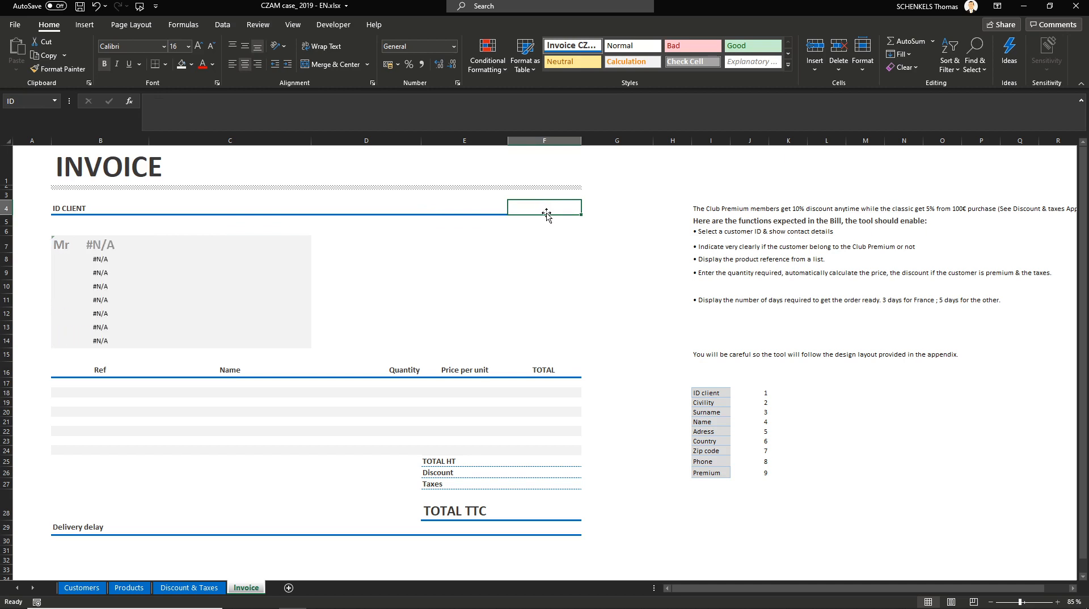
pyautogui.write('15684')
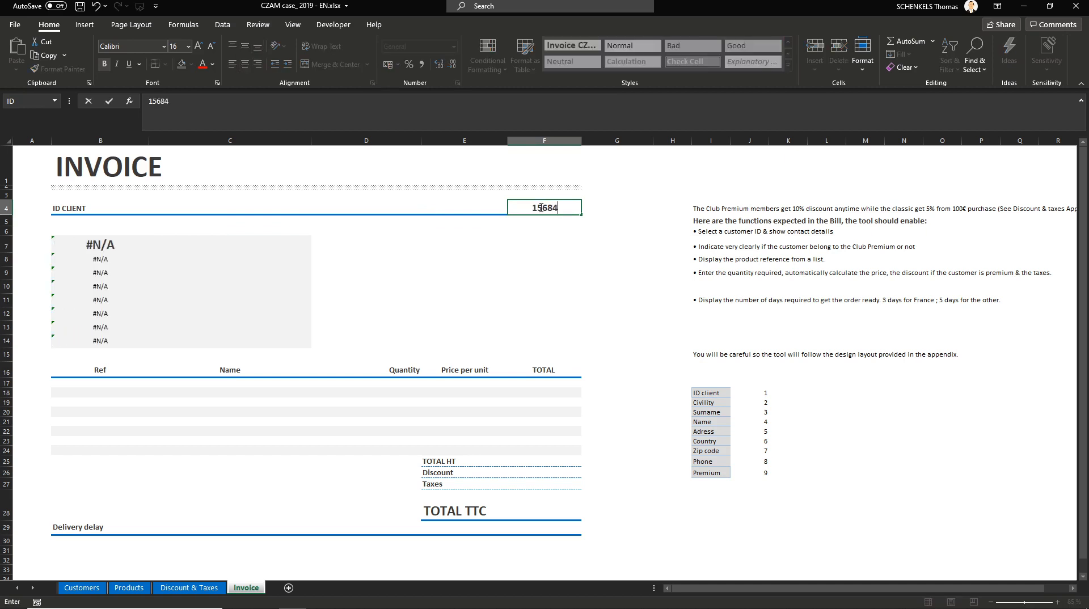
pyautogui.press('Return')
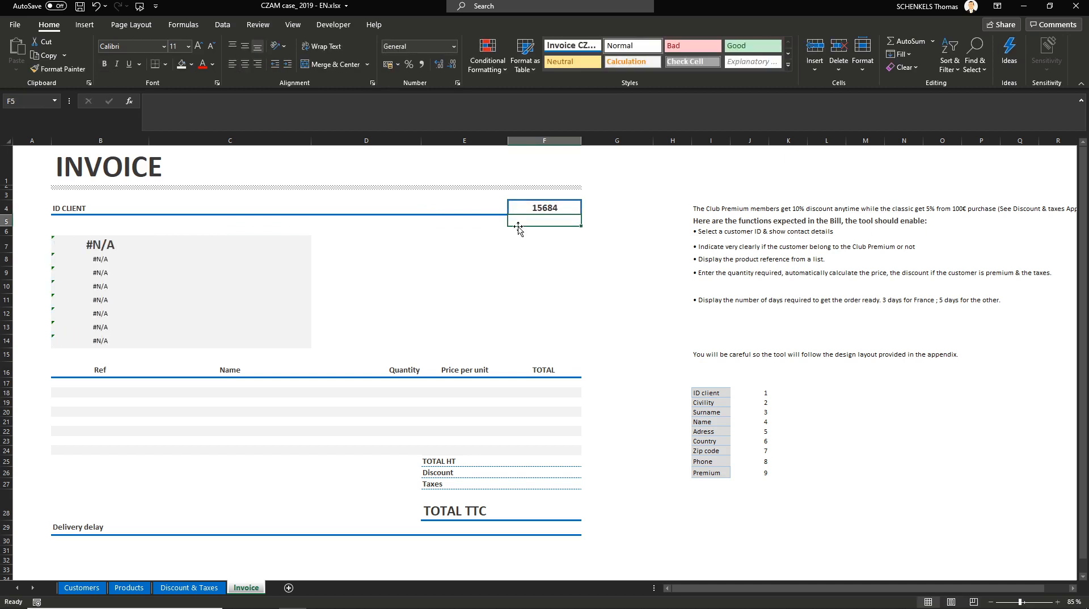
pyautogui.click(103, 244)
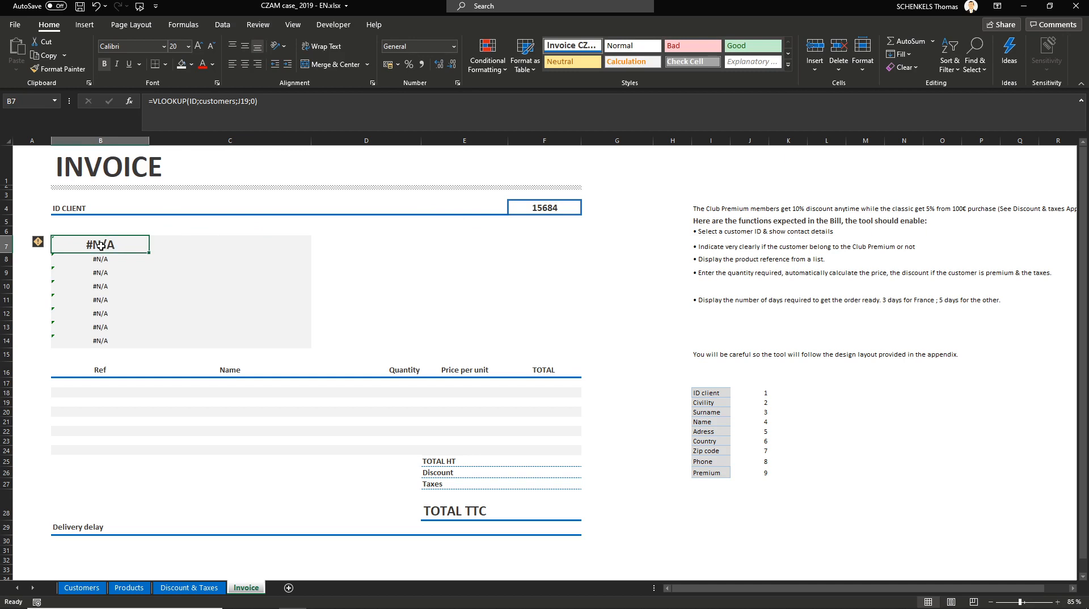
pyautogui.click(549, 209)
pyautogui.press('Delete')
# Step: Wrap B7's lookup in IFERROR so it shows "Wrong ID": =IFERROR(VLOOKUP(ID;customers;J19;0);" Wrong ID")
pyautogui.click(126, 245)
pyautogui.click(337, 114)
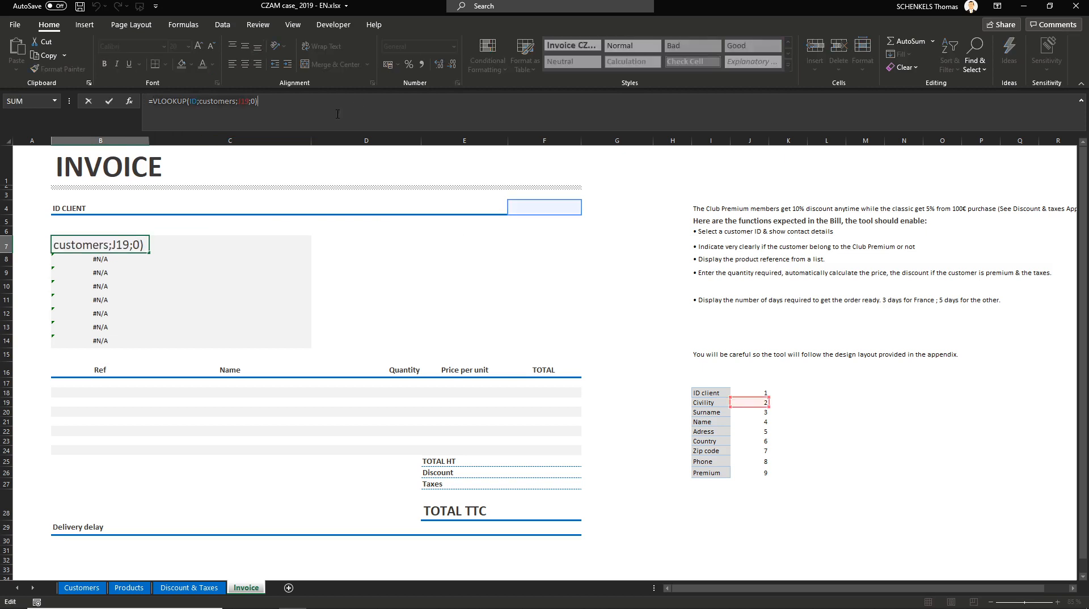
pyautogui.hotkey('ctrl', 'a')
pyautogui.write('=')
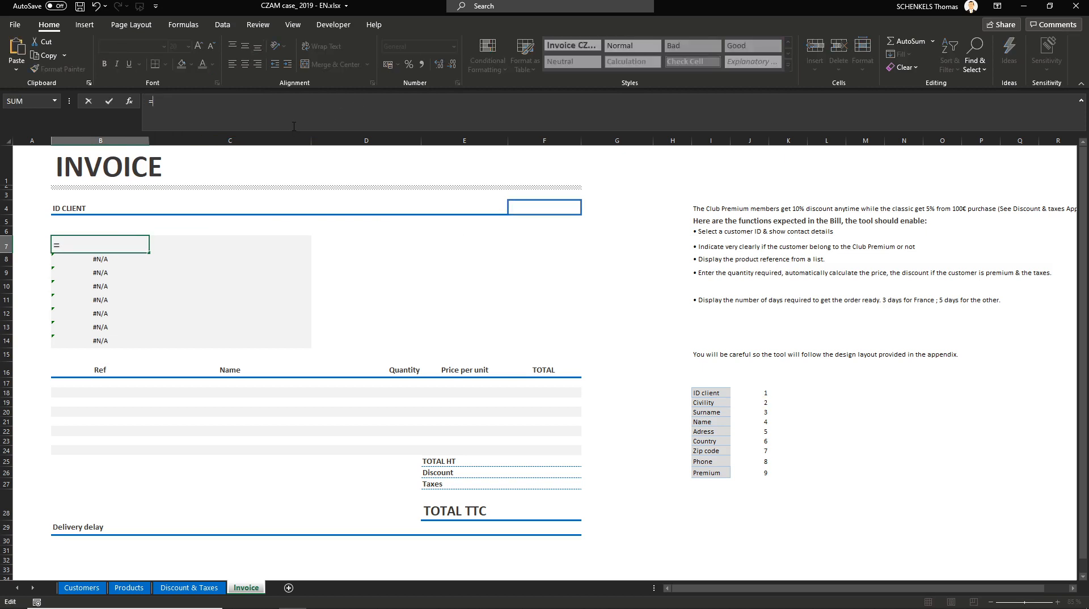
pyautogui.write('if')
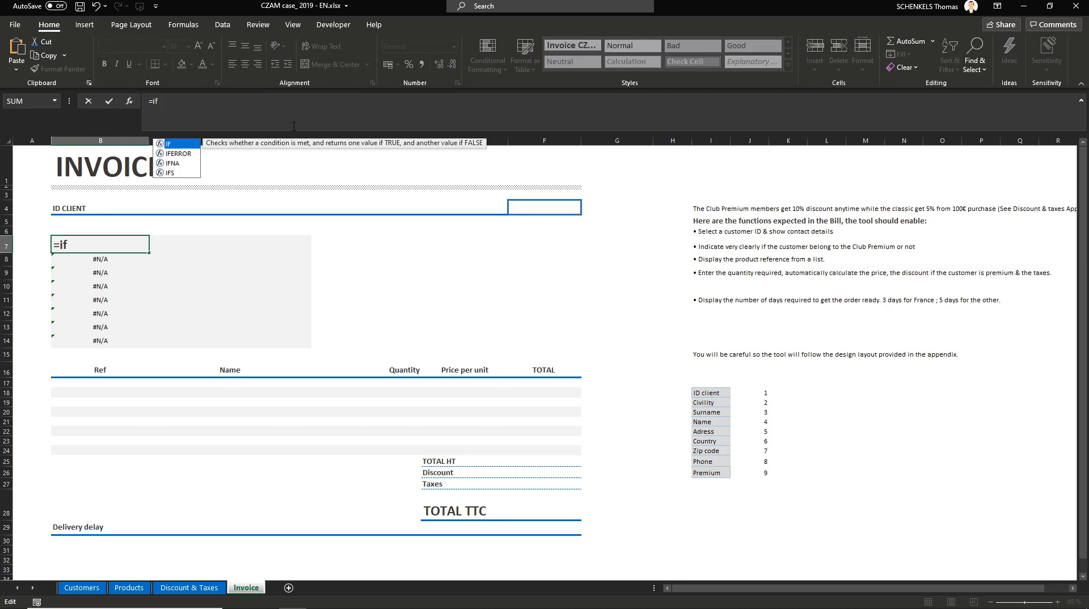
pyautogui.press('Down')
pyautogui.press('Tab')
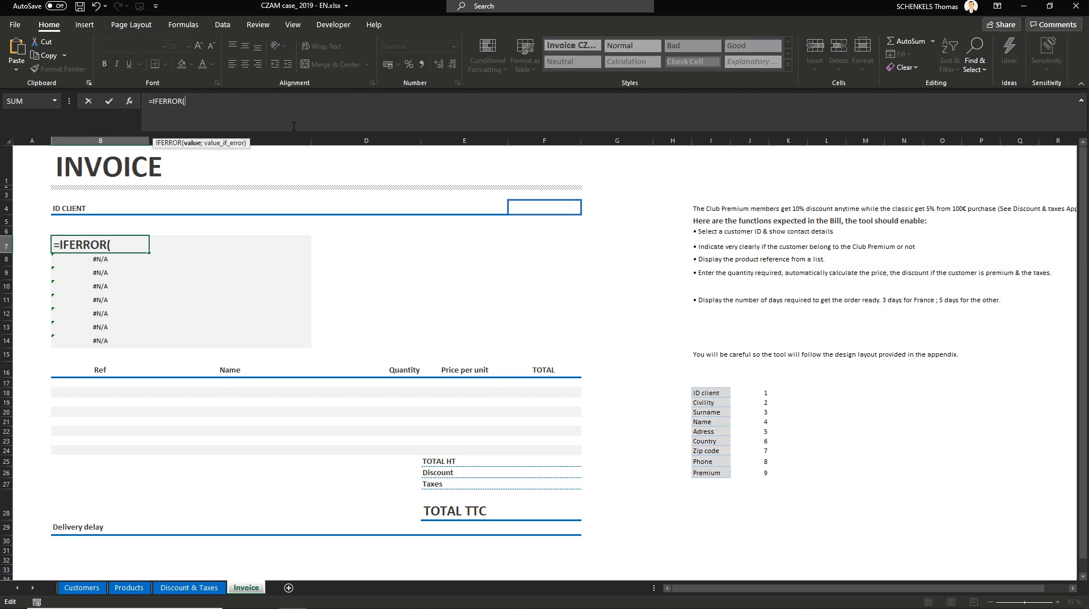
pyautogui.write('VLOOKUP(ID;customers;J19;0)')
pyautogui.write(';')
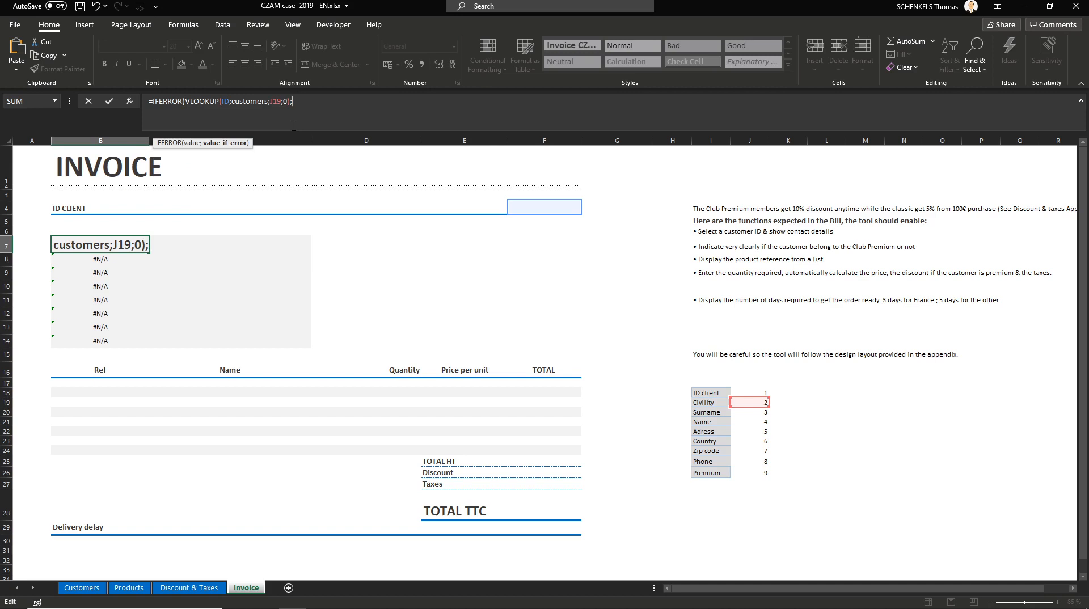
pyautogui.write('"')
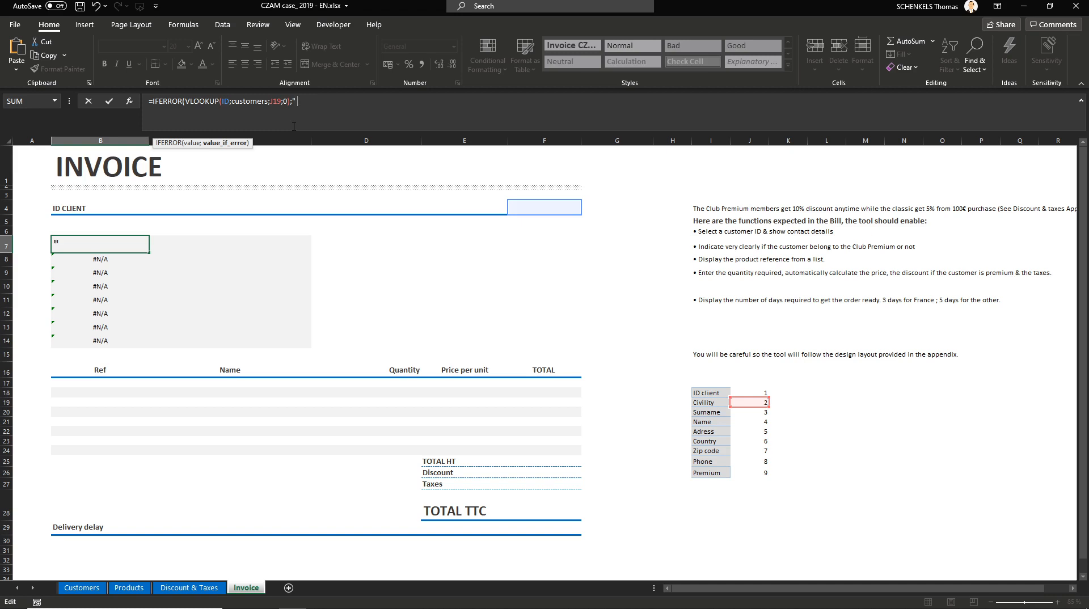
pyautogui.write('Wrong ID")')
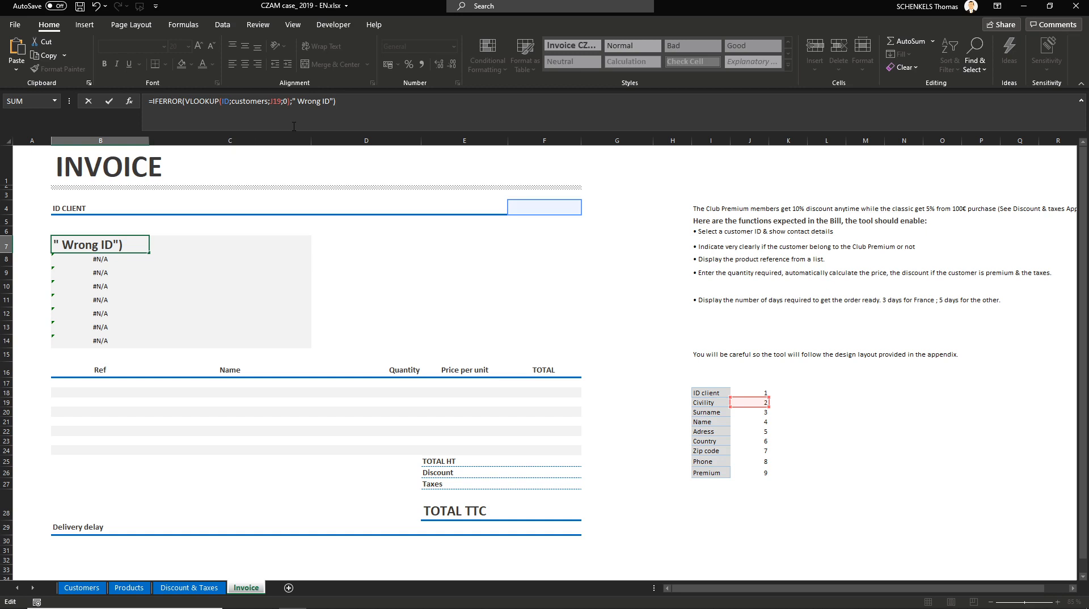
pyautogui.press('Return')
# Step: Fill the B7 IFERROR formula into B8 without formatting
pyautogui.click(535, 210)
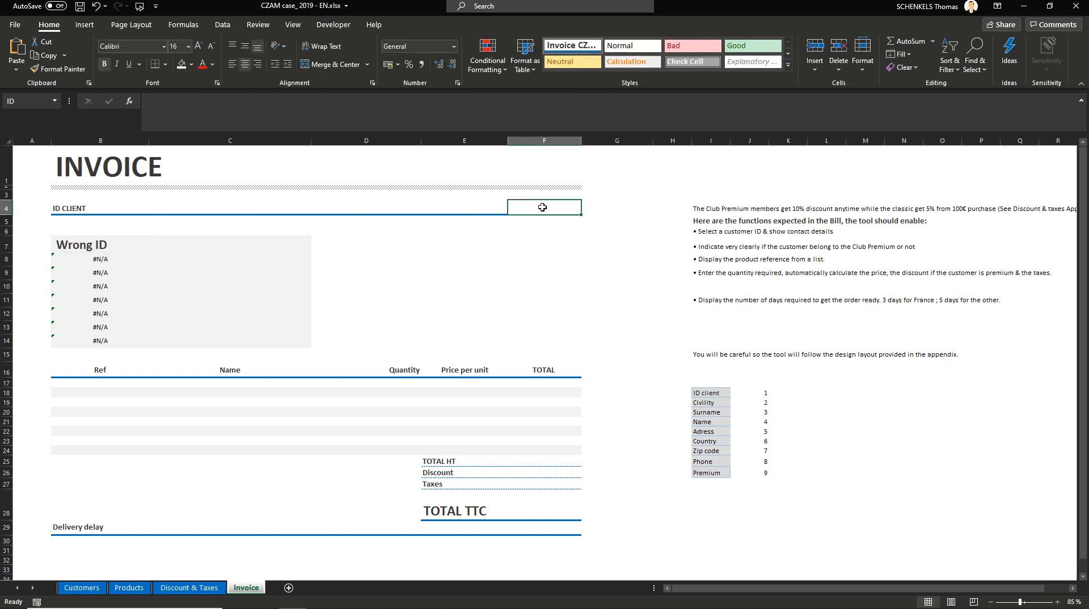
pyautogui.click(101, 244)
pyautogui.moveTo(149, 253); pyautogui.dragTo(147, 262)
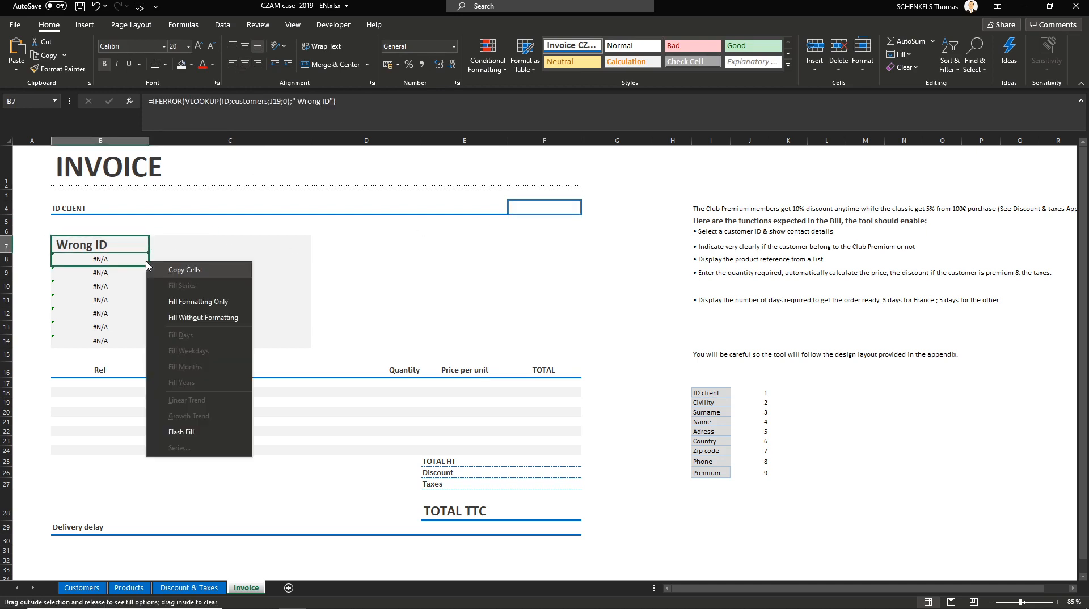
pyautogui.click(189, 319)
pyautogui.doubleClick(116, 261)
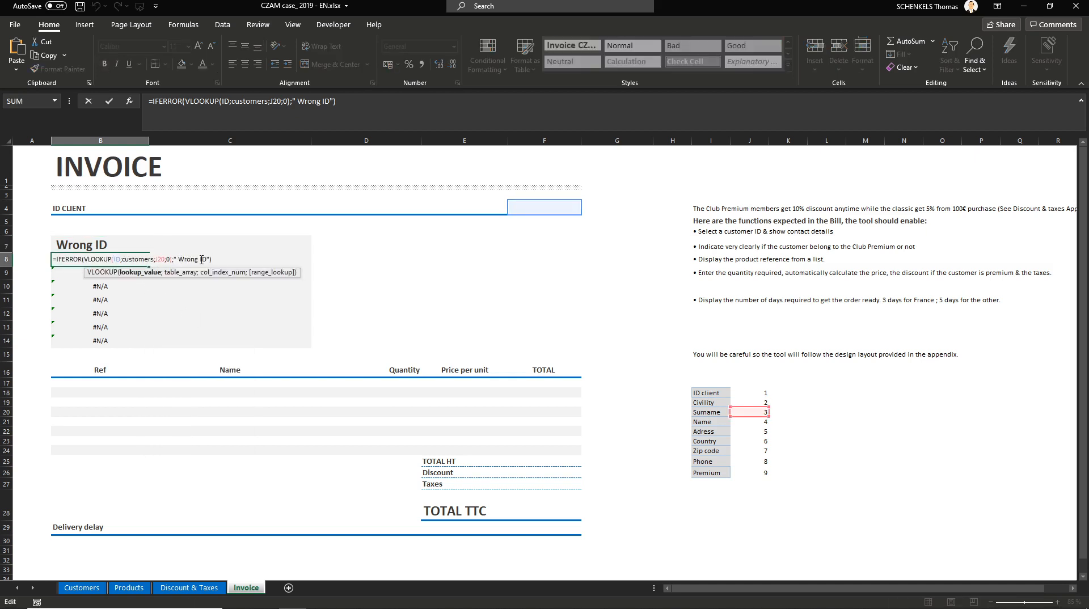
pyautogui.press('Escape')
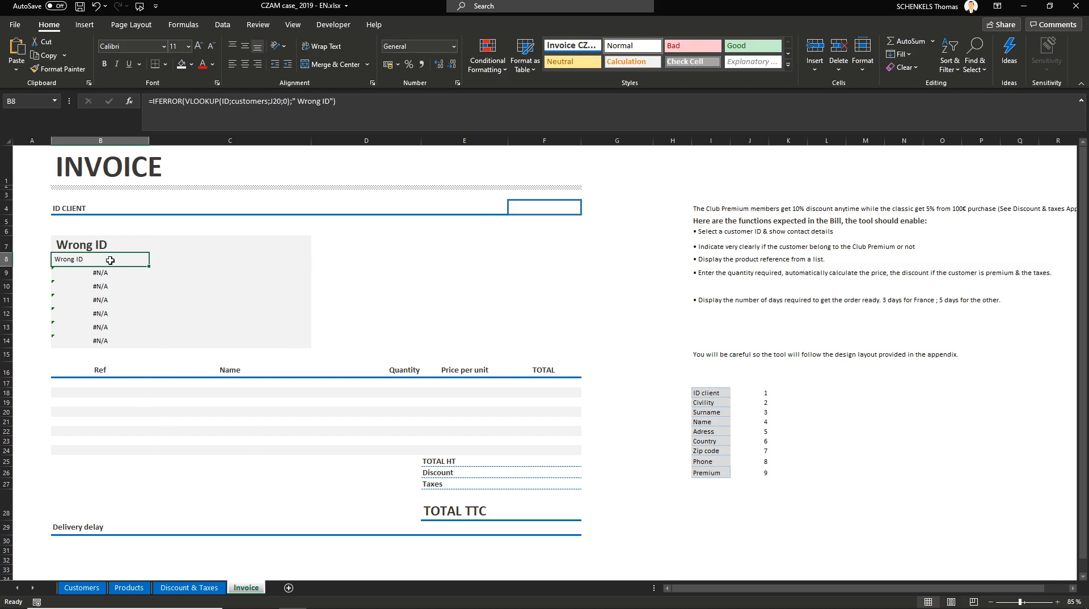
# Step: Change B8's IFERROR fallback text to an empty string ""
pyautogui.doubleClick(110, 260)
pyautogui.moveTo(179, 259); pyautogui.dragTo(210, 260)
pyautogui.press('BackSpace')
pyautogui.press('BackSpace')
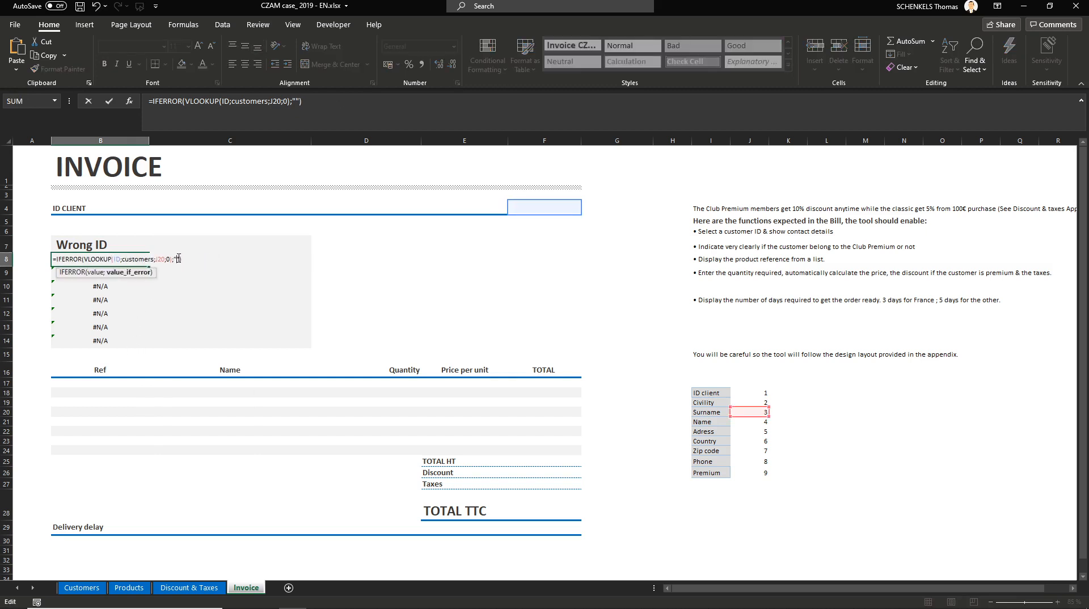
pyautogui.press('Return')
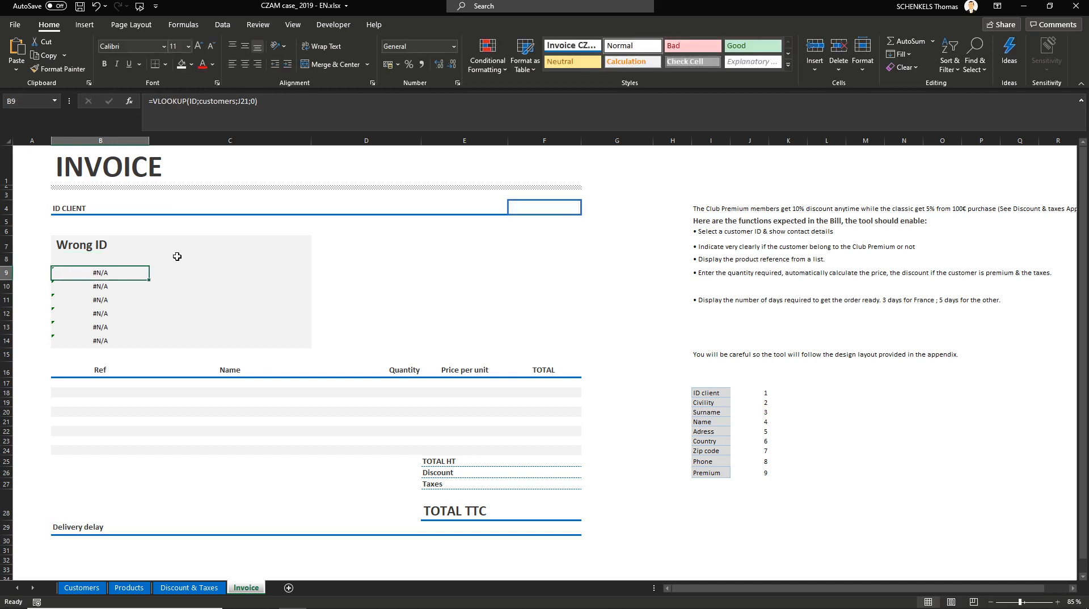
# Step: Fill the B8 IFERROR formula down to B14 without formatting
pyautogui.scroll(7, 88, 285)
pyautogui.scroll(3, 154, 285)
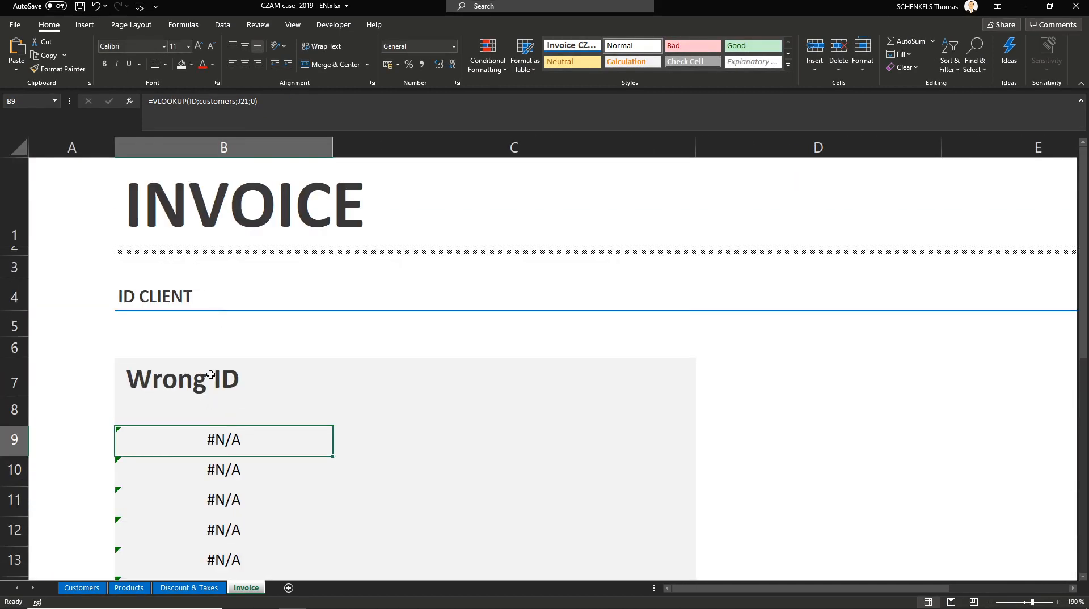
pyautogui.doubleClick(238, 411)
pyautogui.moveTo(388, 408); pyautogui.dragTo(400, 413)
pyautogui.press('Return')
pyautogui.click(267, 412)
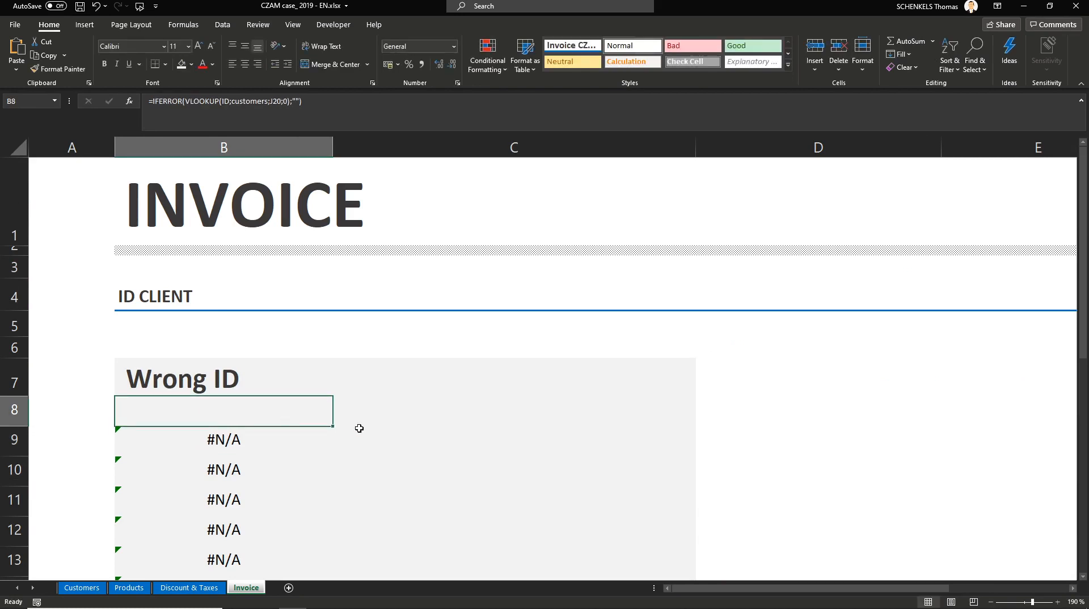
pyautogui.scroll(-3, 358, 427)
pyautogui.moveTo(256, 359); pyautogui.dragTo(223, 488)
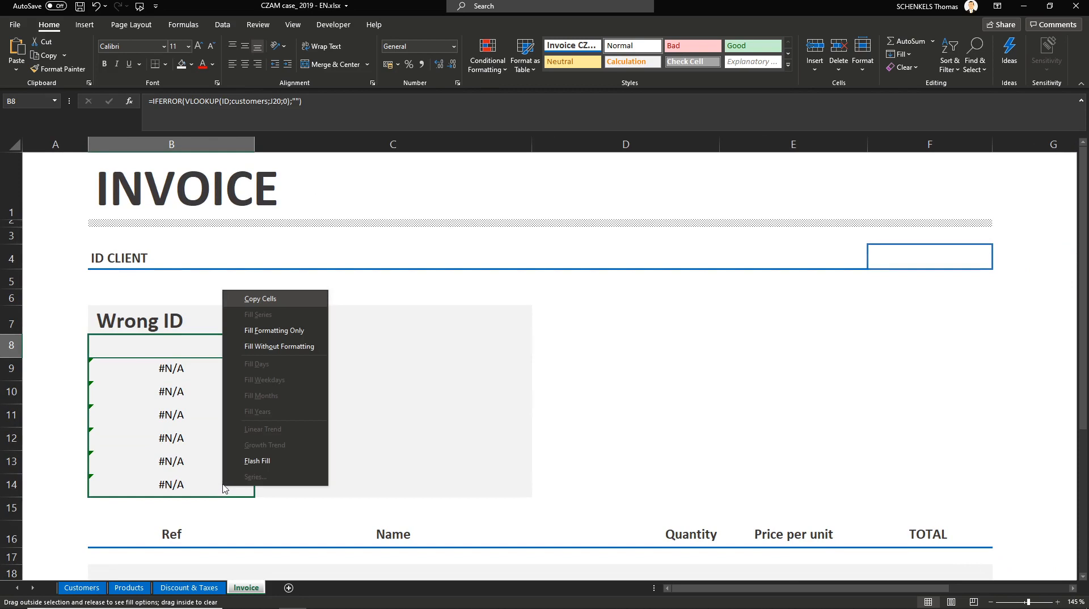
pyautogui.click(264, 346)
# Step: Test the lookups by entering client ID 1, then clear the client ID again
pyautogui.click(882, 258)
pyautogui.write('1')
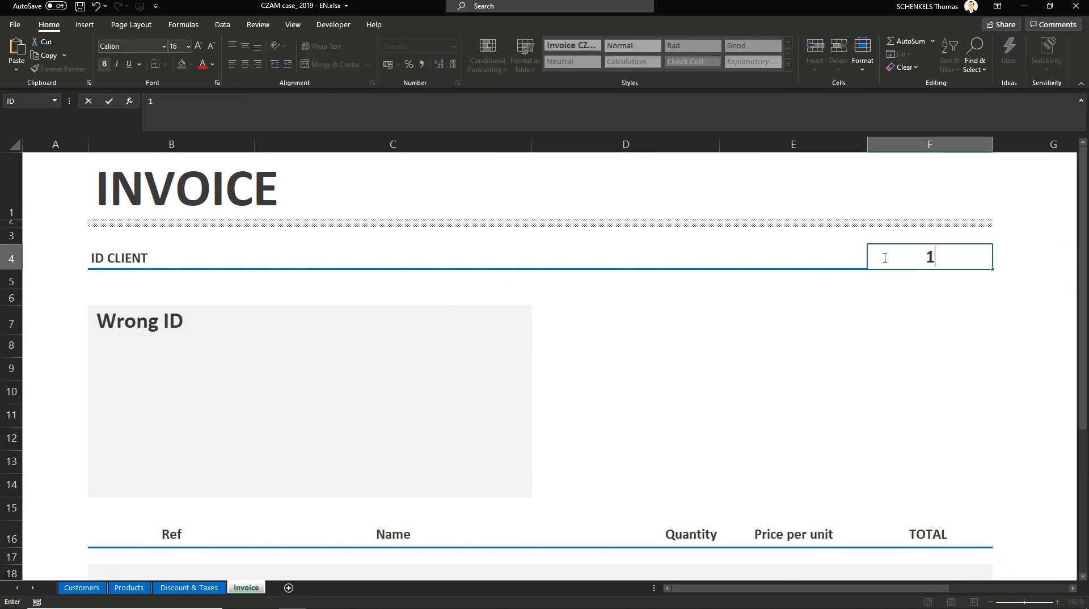
pyautogui.press('Return')
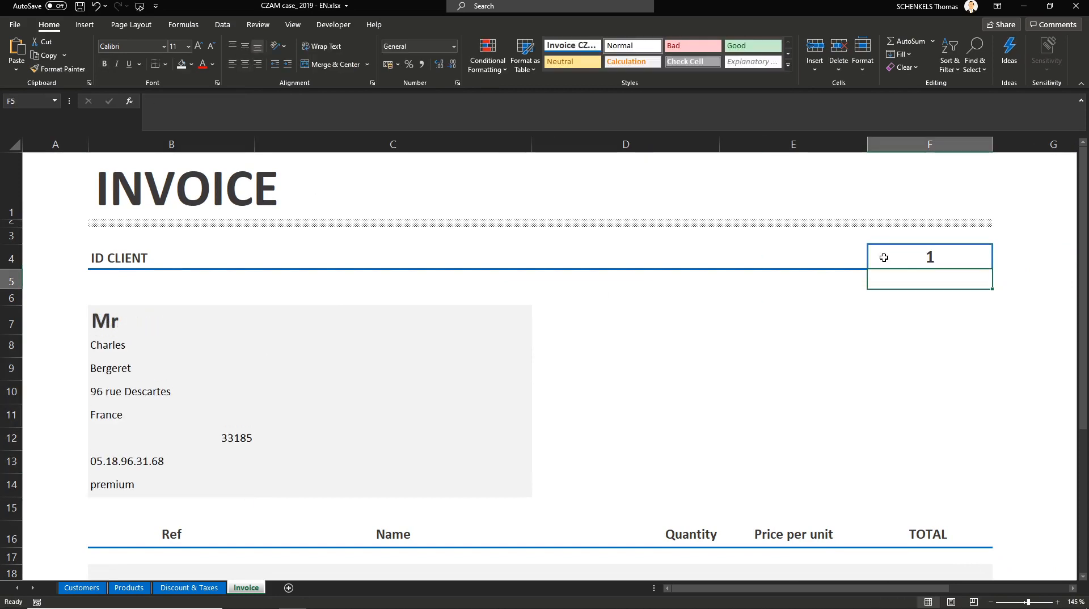
pyautogui.click(918, 261)
pyautogui.press('Delete')
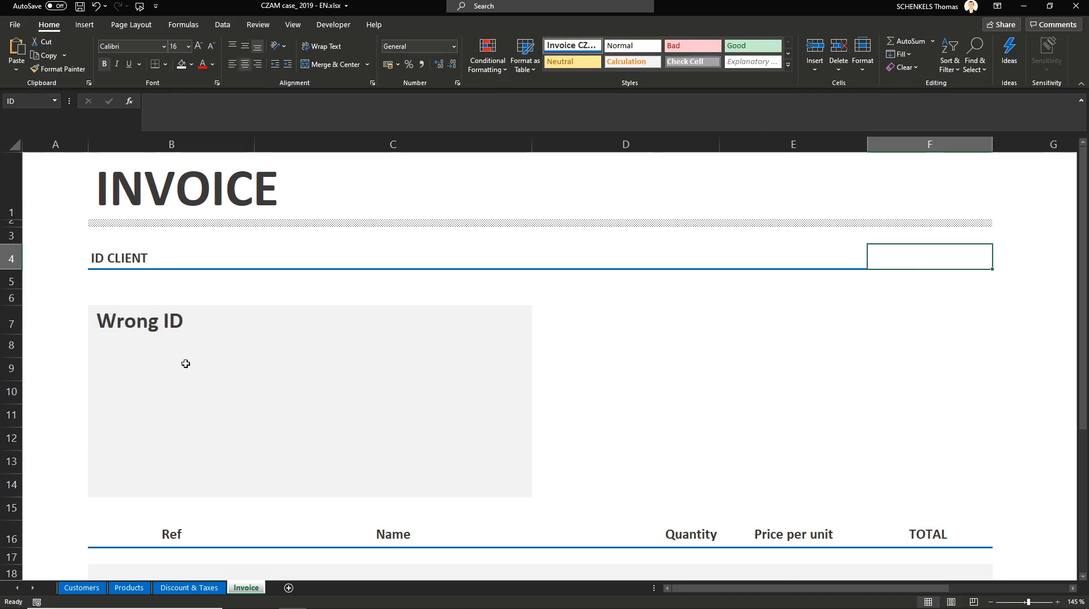
# Step: Wrap B7's IFERROR lookup formula in an IF that returns "Select an id" when ID is empty
pyautogui.click(187, 322)
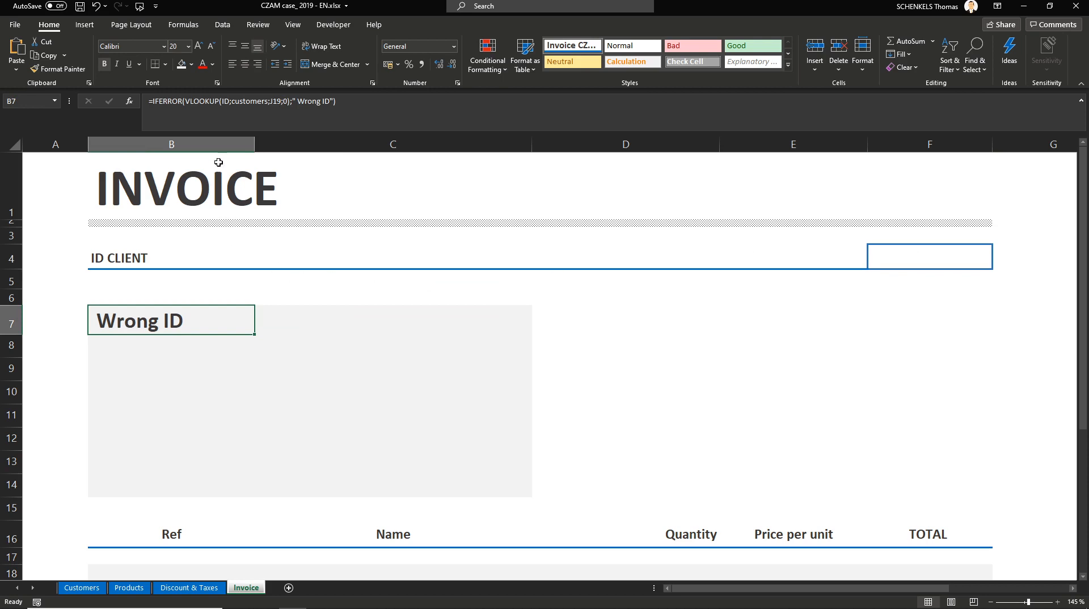
pyautogui.click(234, 101)
pyautogui.moveTo(271, 101); pyautogui.dragTo(343, 103)
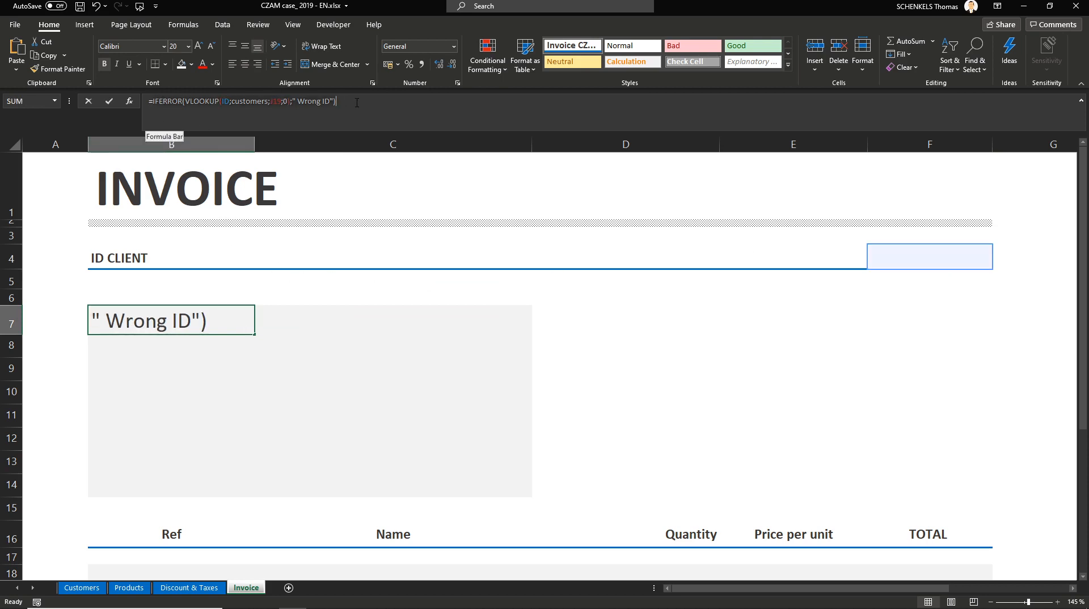
pyautogui.press('BackSpace')
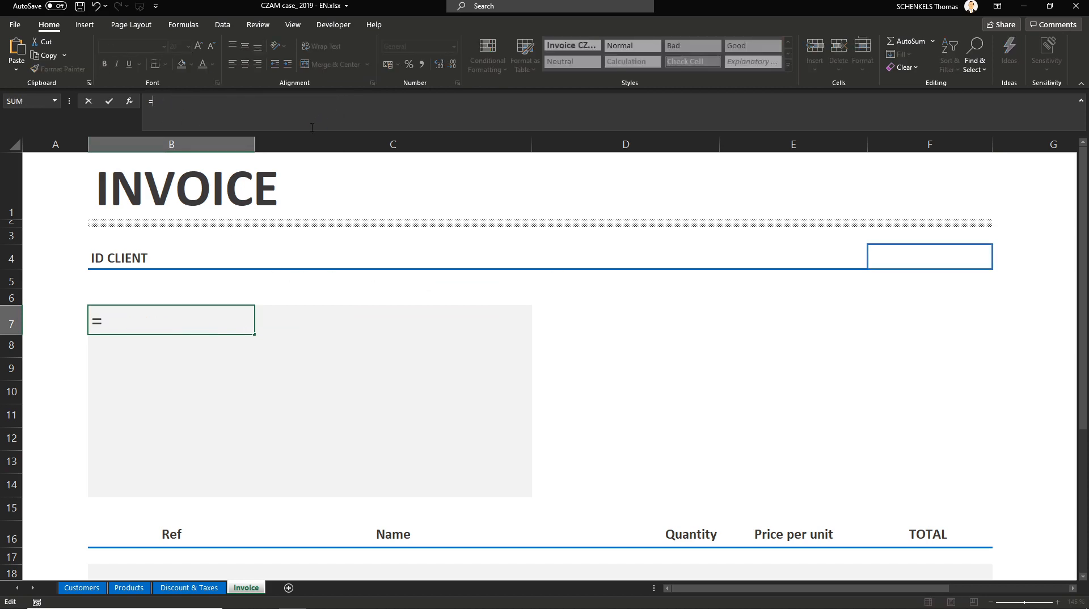
pyautogui.write('if')
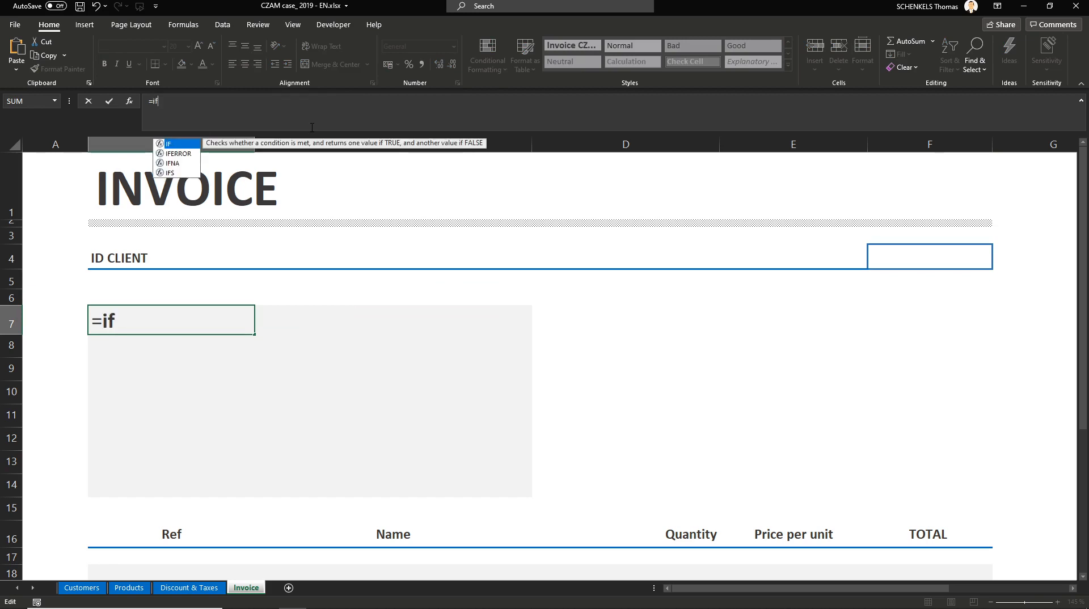
pyautogui.press('Tab')
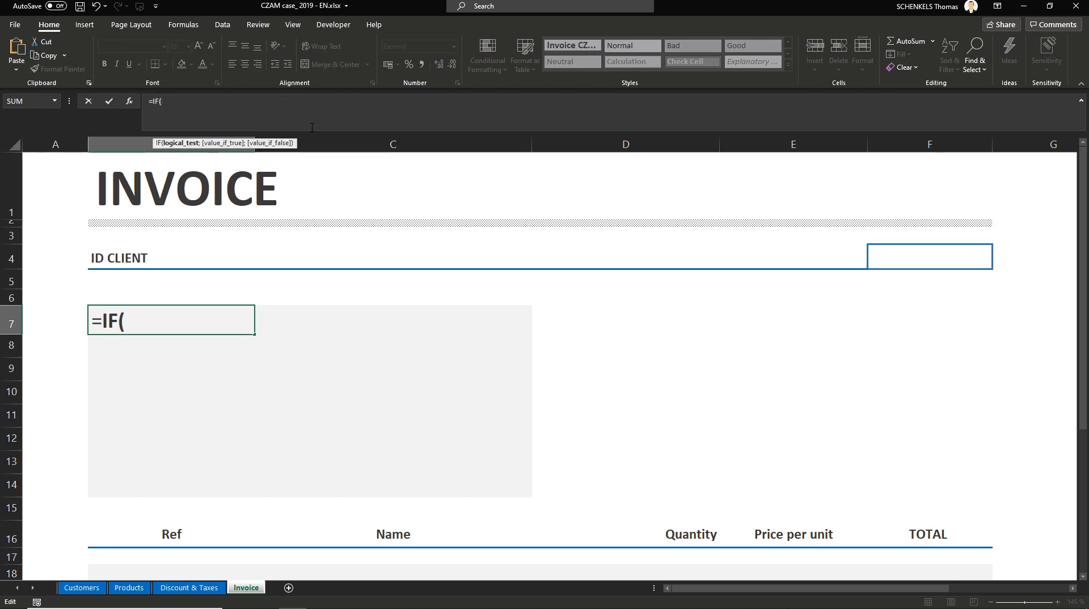
pyautogui.write('id=')
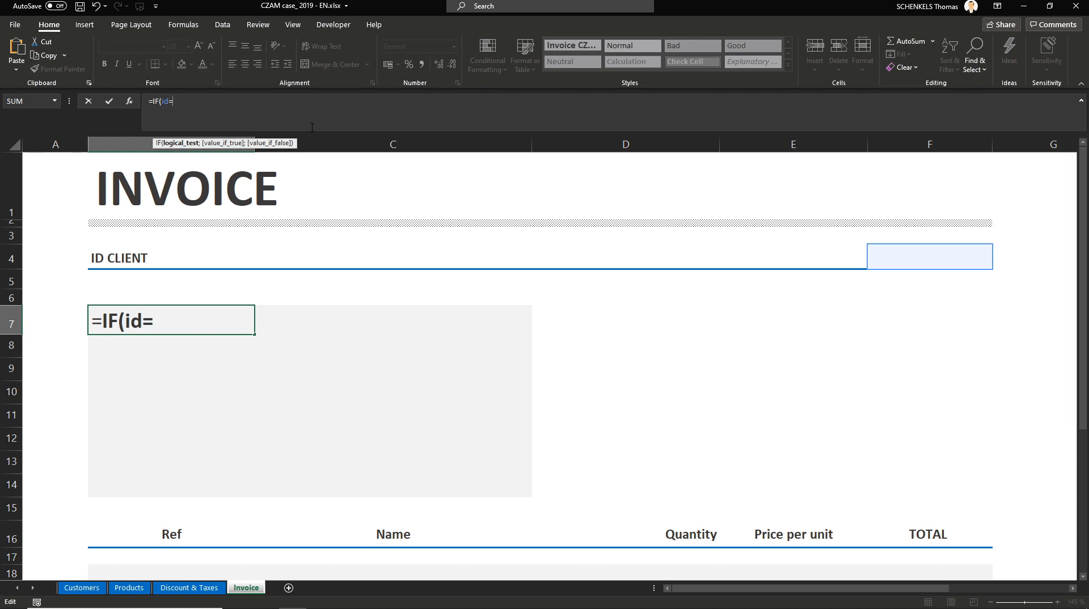
pyautogui.write('"";')
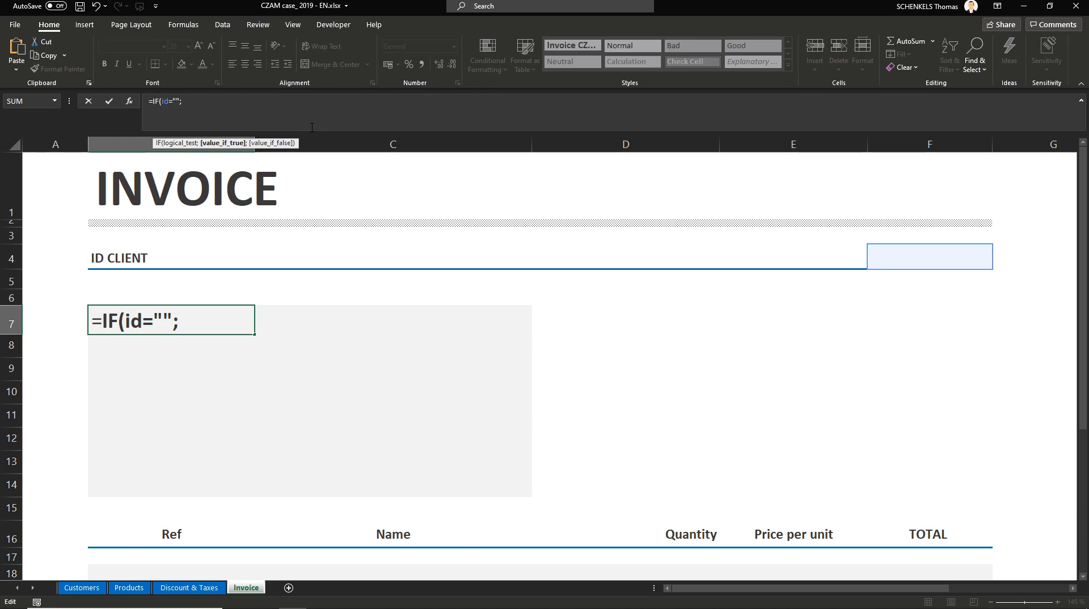
pyautogui.write('"Slee')
pyautogui.press('BackSpace')
pyautogui.press('BackSpace')
pyautogui.press('BackSpace')
pyautogui.write('elect an ')
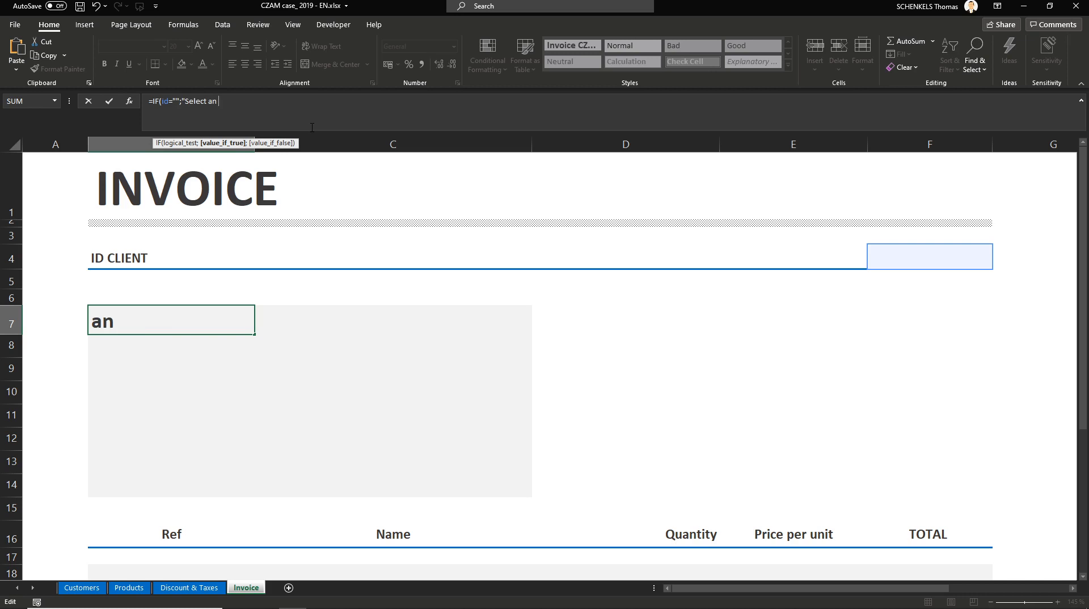
pyautogui.write('id";')
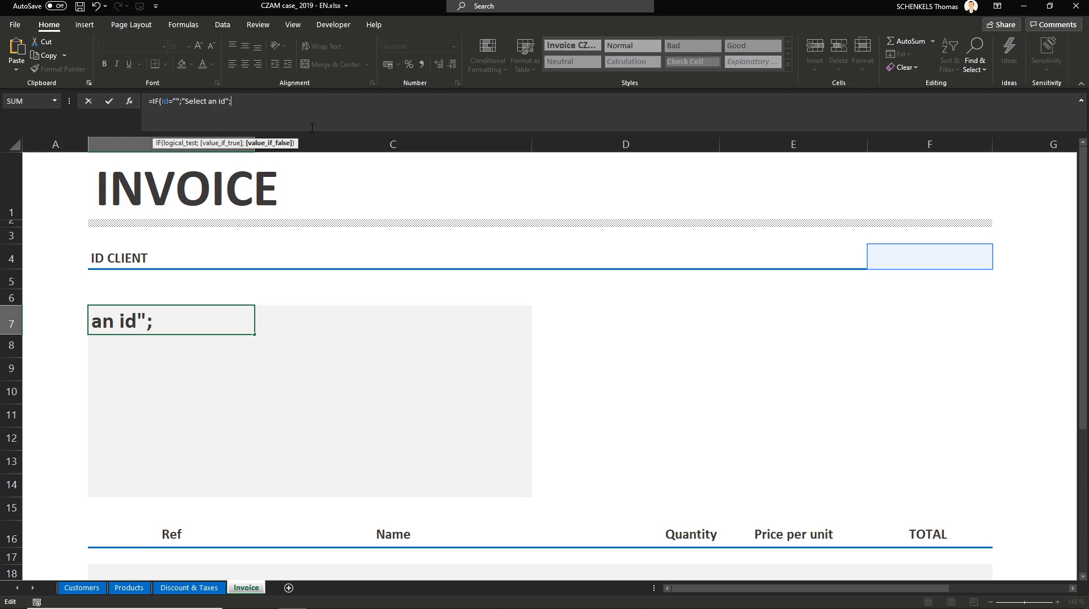
pyautogui.write('IFERROR(VLOOKUP(ID;customers;J19;0);" Wrong ID")')
pyautogui.write(')')
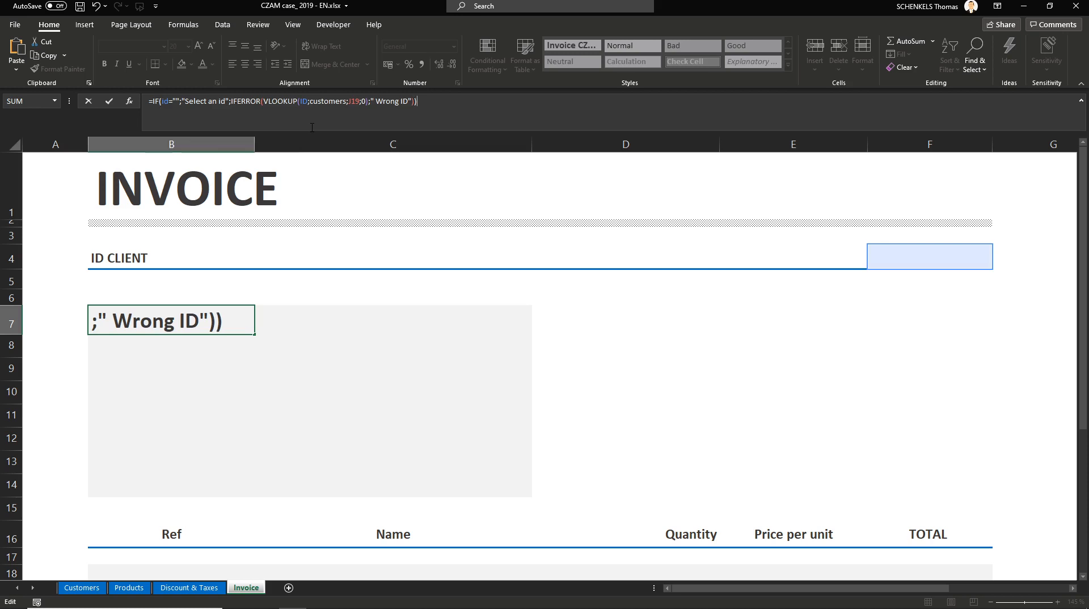
pyautogui.press('Return')
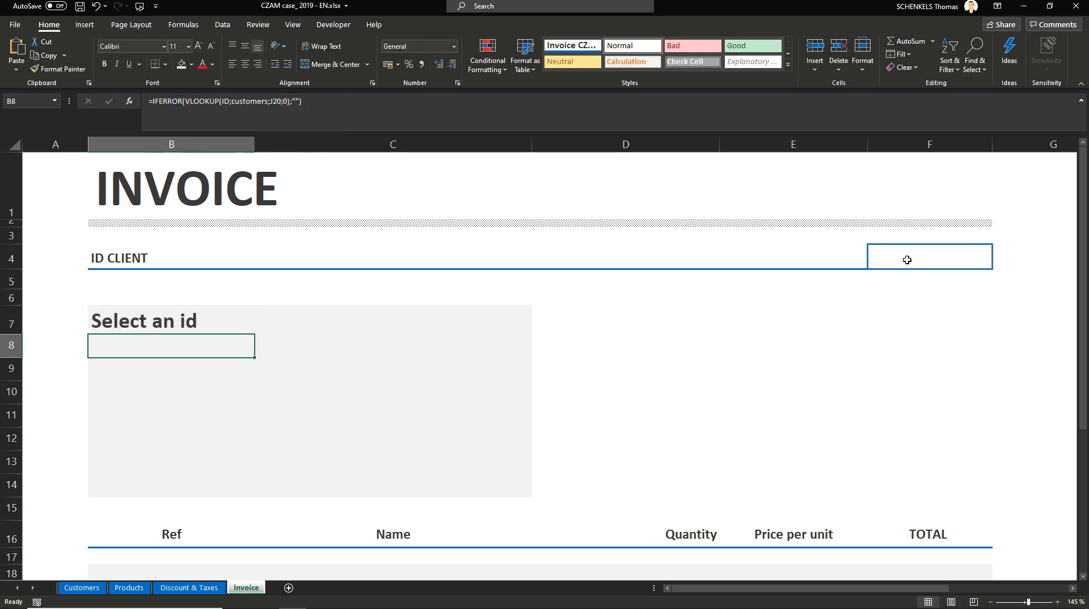
# Step: Test the B7 formula by entering the nonexistent client ID 684654
pyautogui.click(907, 260)
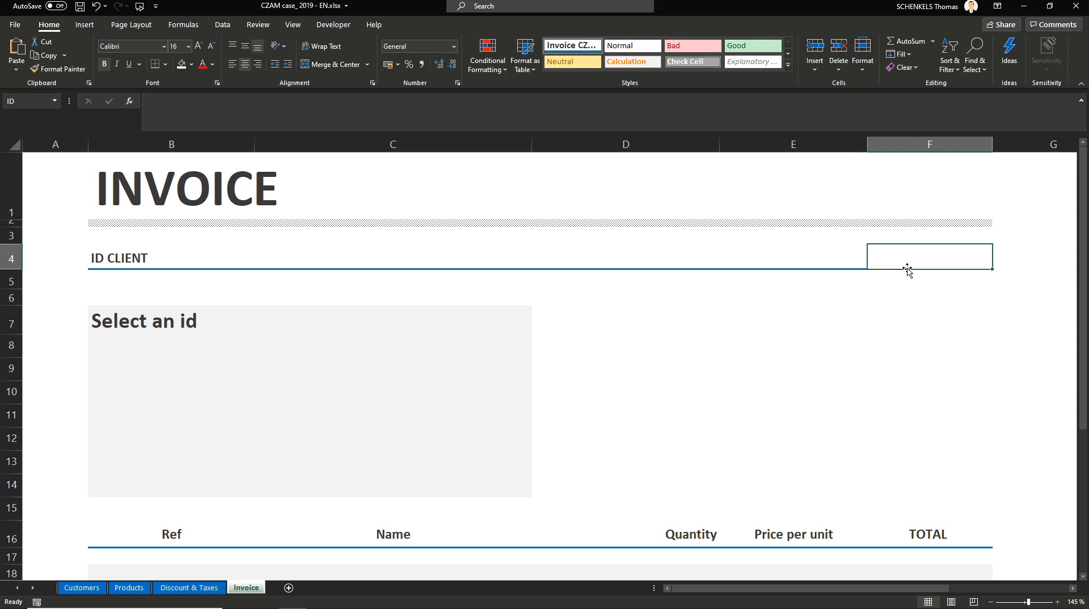
pyautogui.click(904, 281)
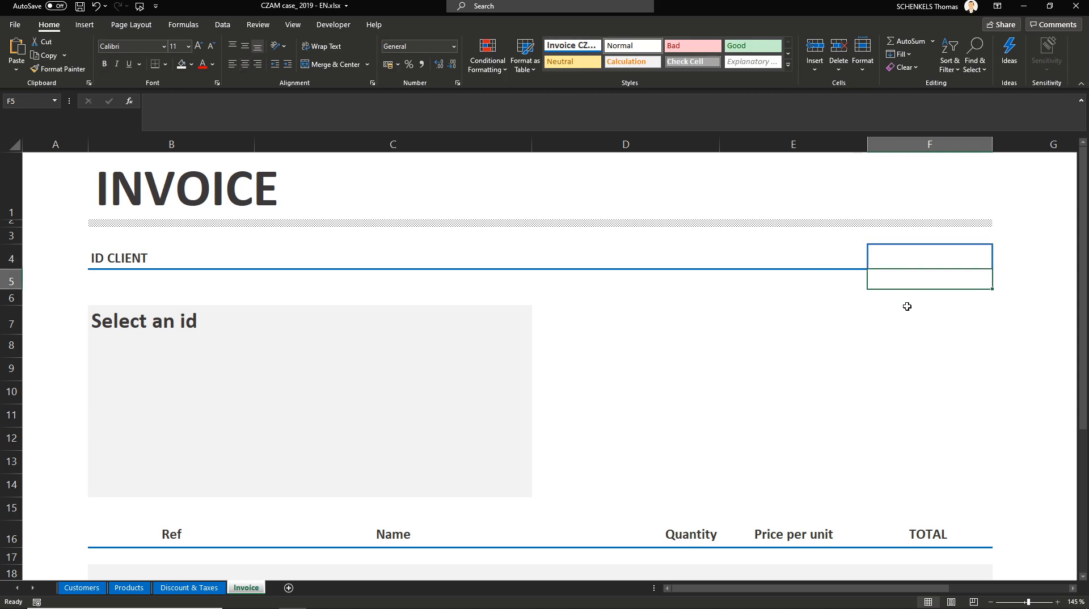
pyautogui.click(904, 255)
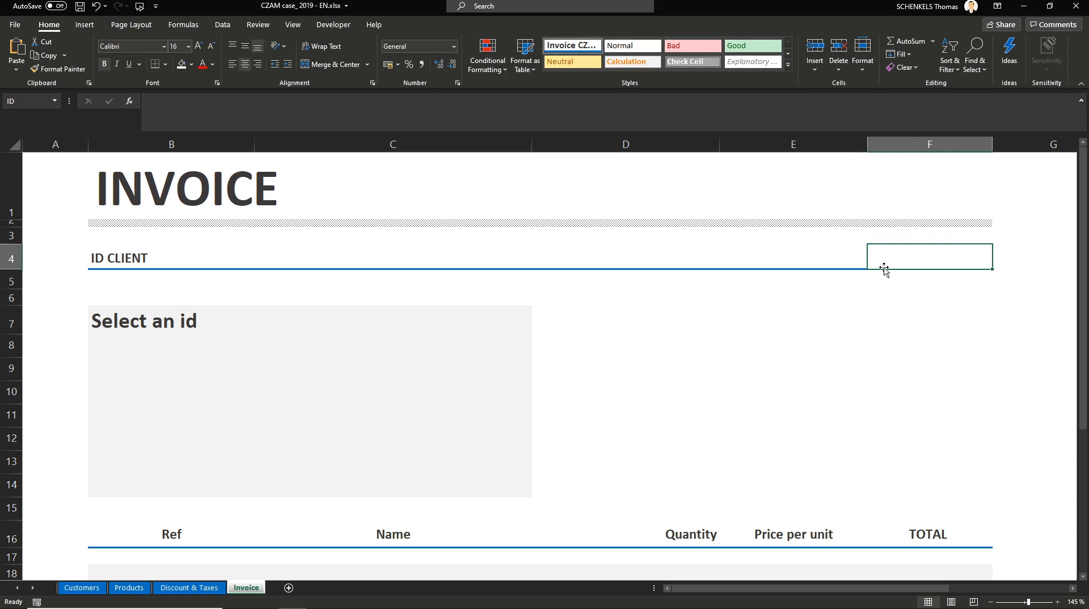
pyautogui.click(188, 320)
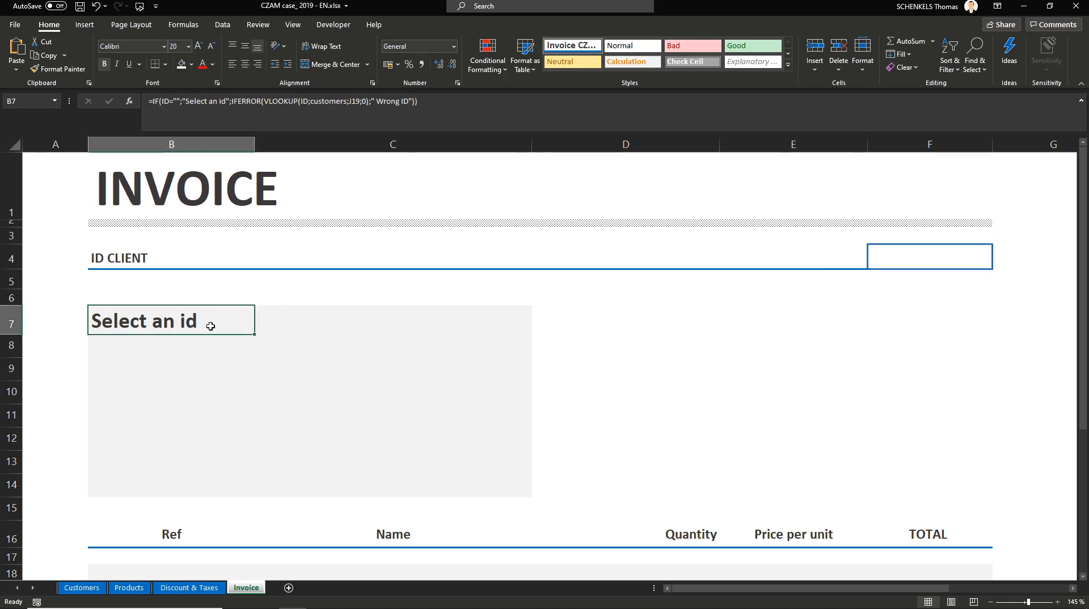
pyautogui.click(872, 255)
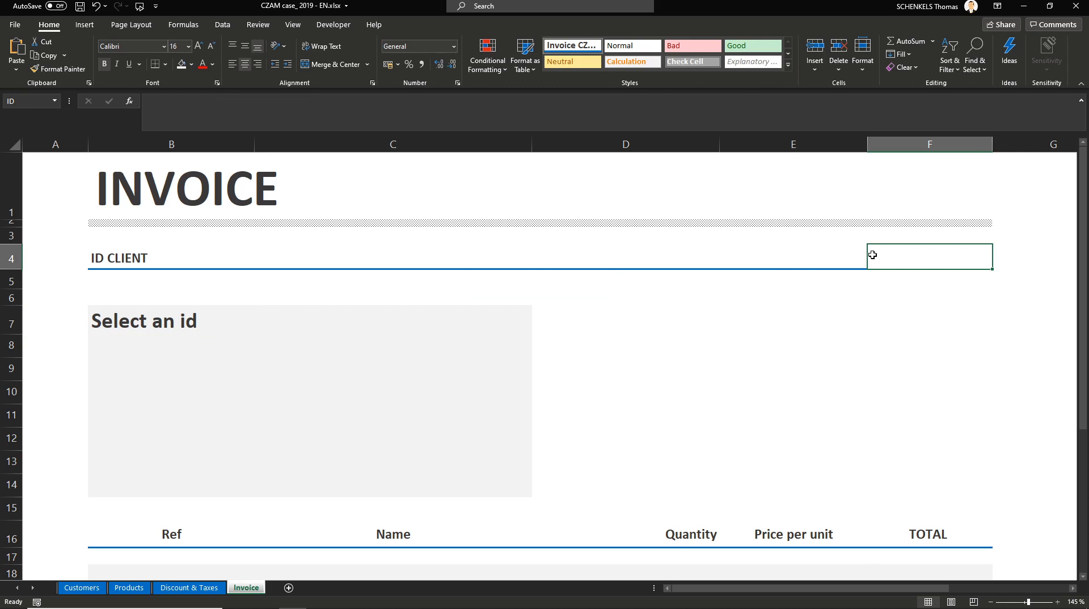
pyautogui.write('684654')
pyautogui.press('Return')
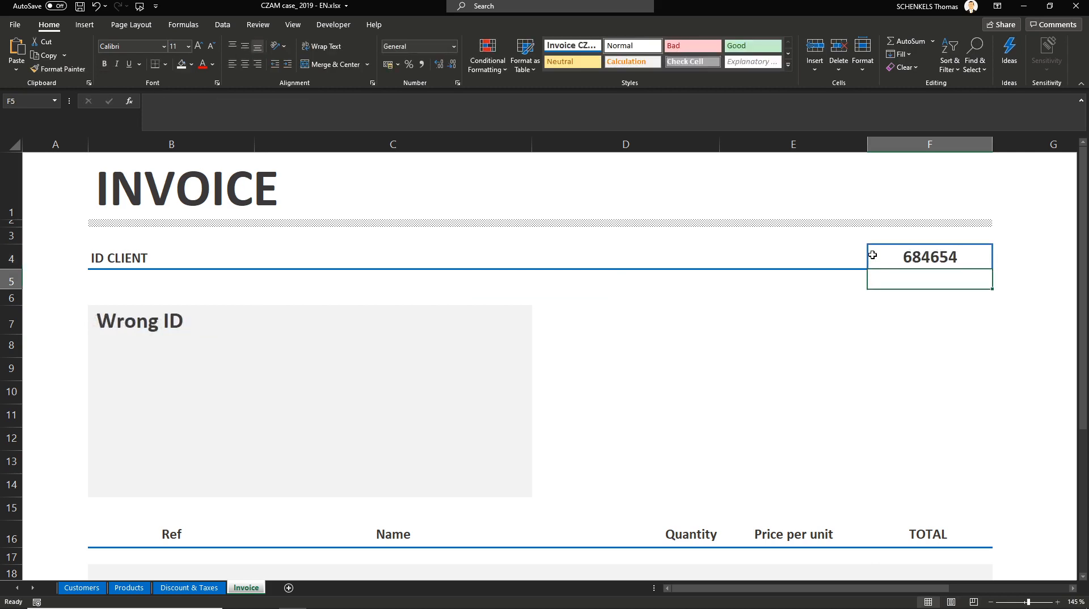
pyautogui.click(164, 325)
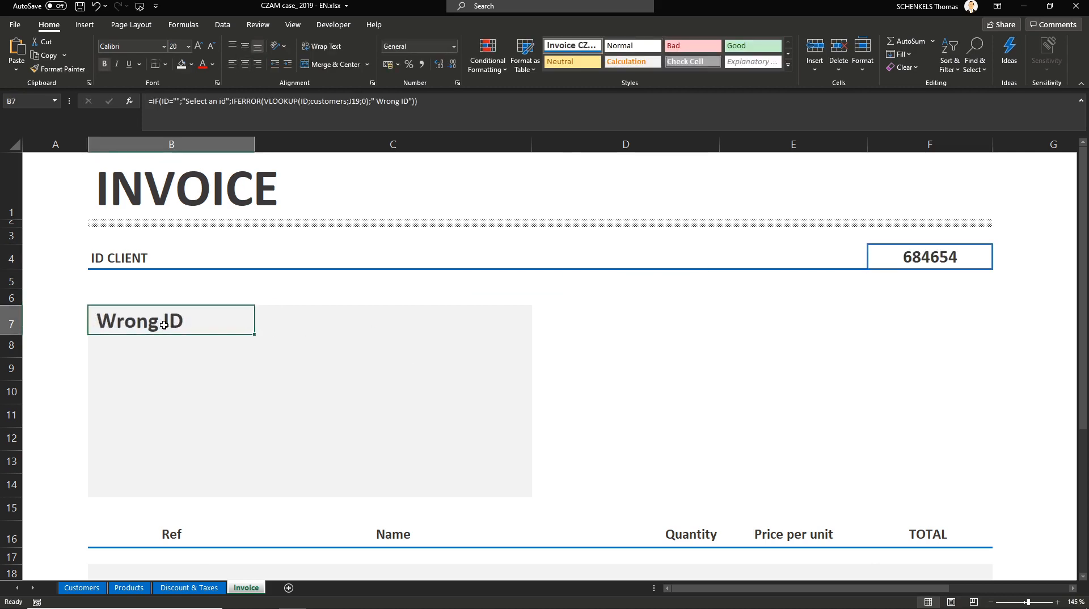
# Step: Examine the arguments of B7's nested IF, IFERROR and VLOOKUP formula without changing it
pyautogui.doubleClick(164, 325)
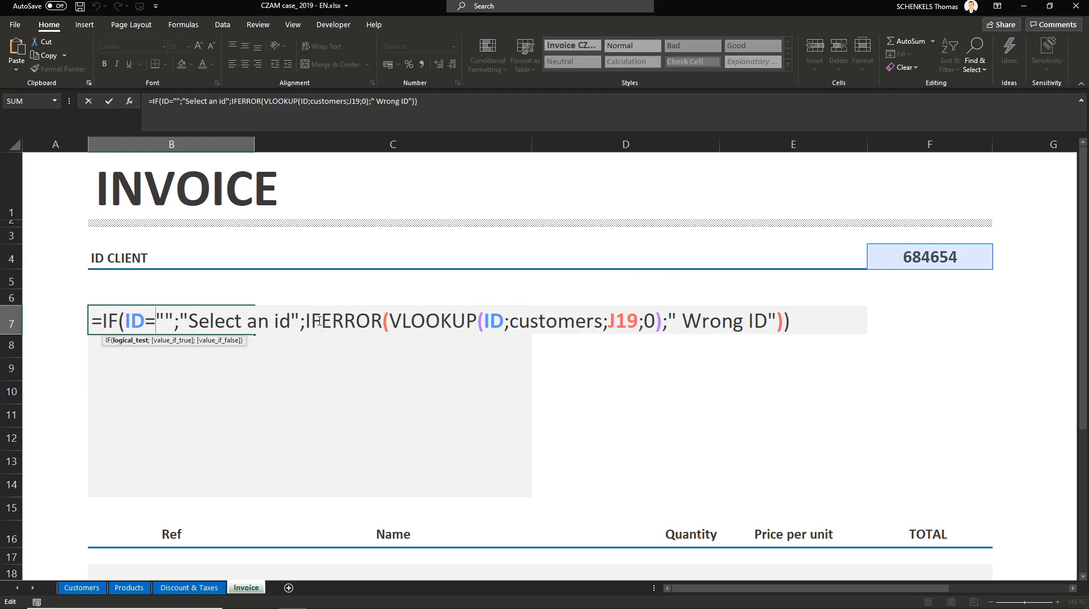
pyautogui.moveTo(304, 321); pyautogui.dragTo(382, 321)
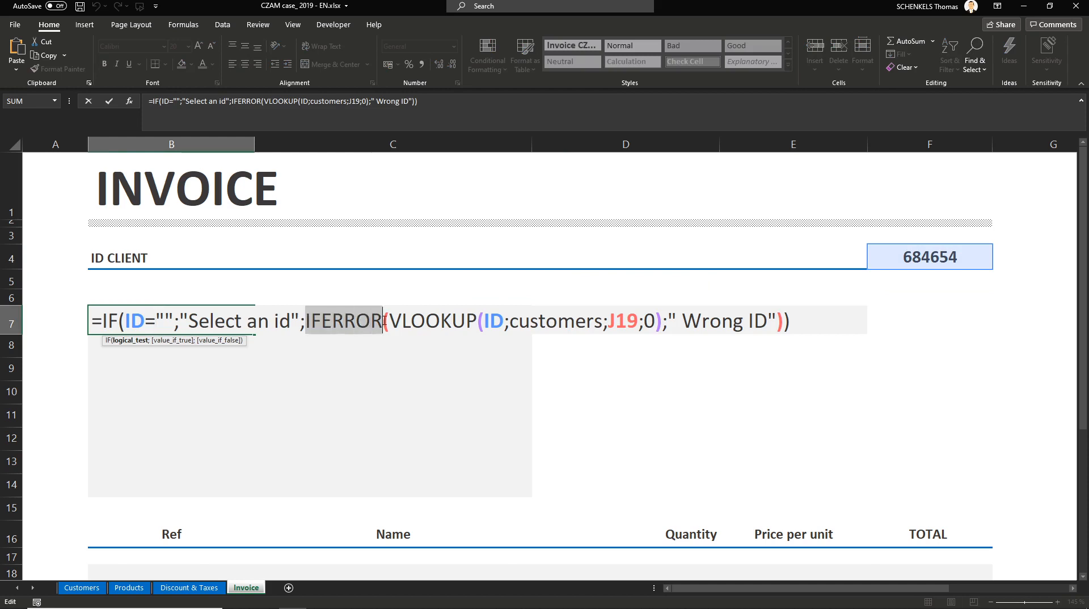
pyautogui.click(137, 341)
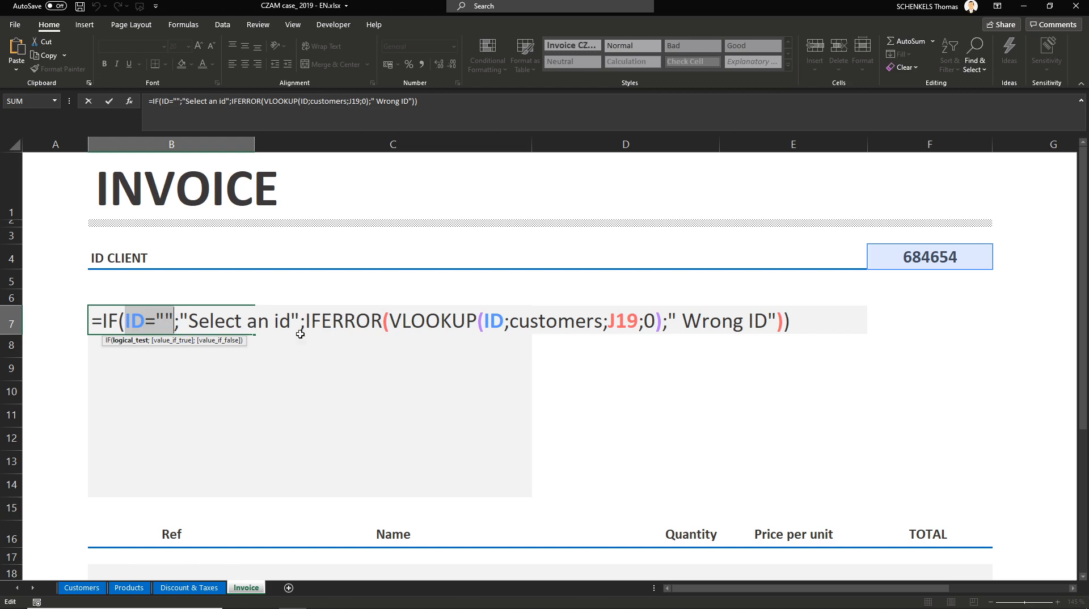
pyautogui.click(219, 341)
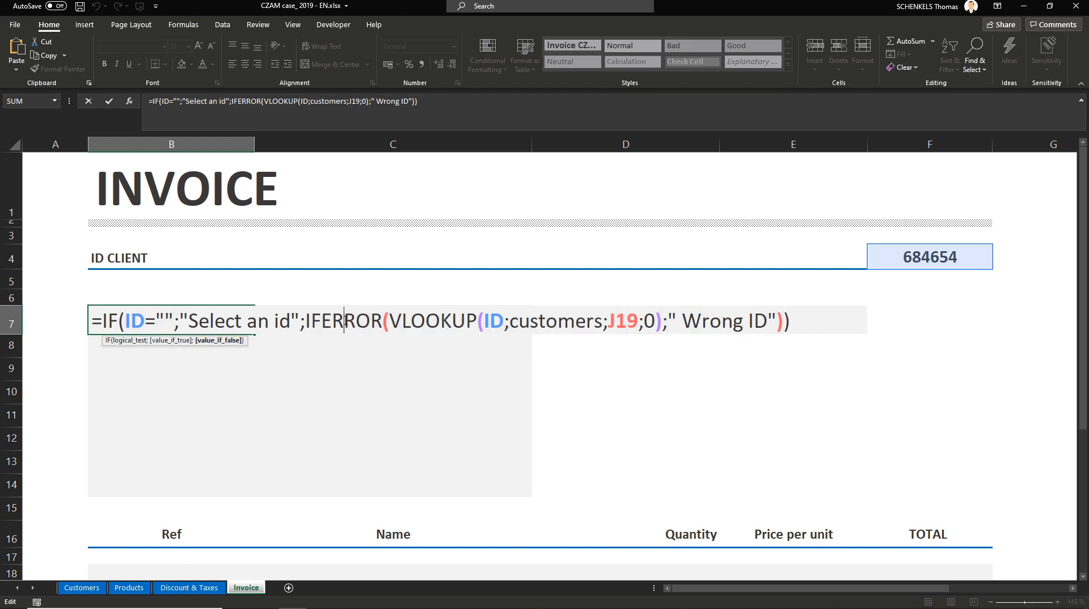
pyautogui.doubleClick(344, 324)
pyautogui.click(410, 319)
pyautogui.click(702, 320)
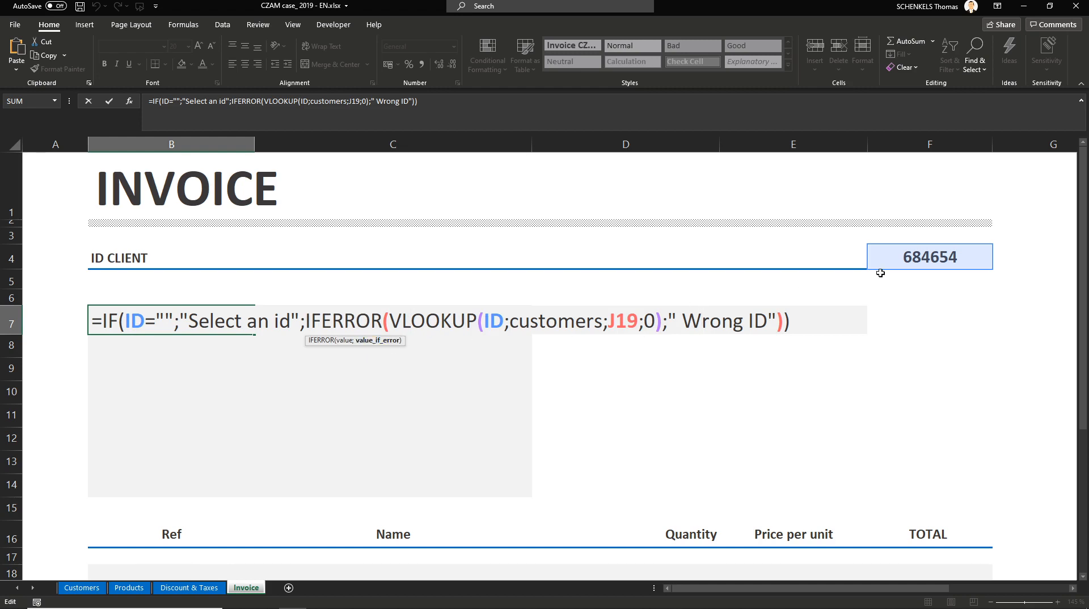
pyautogui.hotkey('ctrl', 'Return')
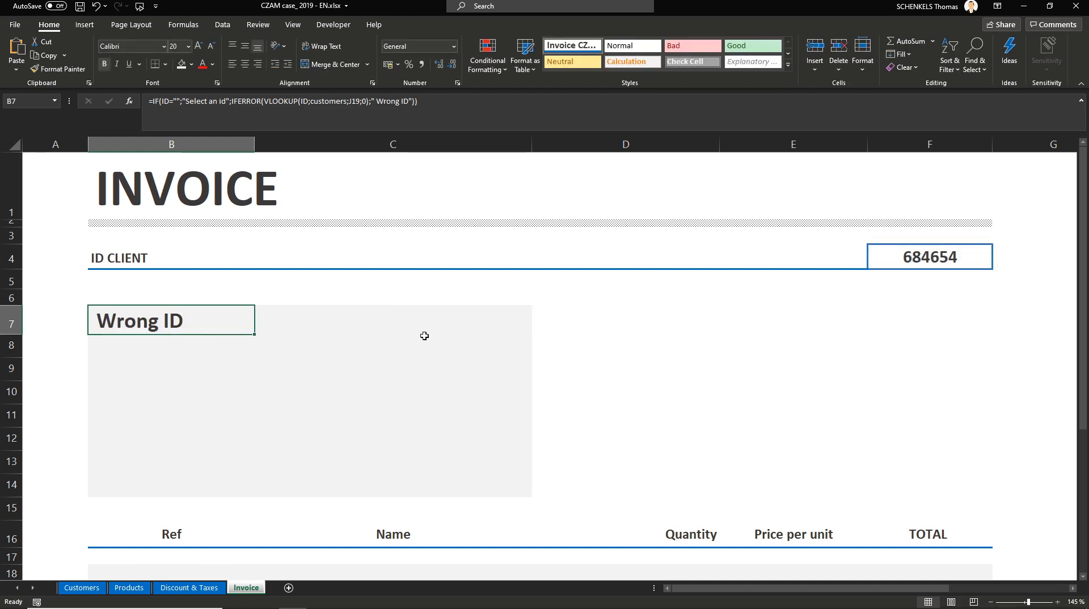
# Step: Enter client ID 1 to test the customer lookups
pyautogui.click(897, 264)
pyautogui.write('1')
pyautogui.press('Return')
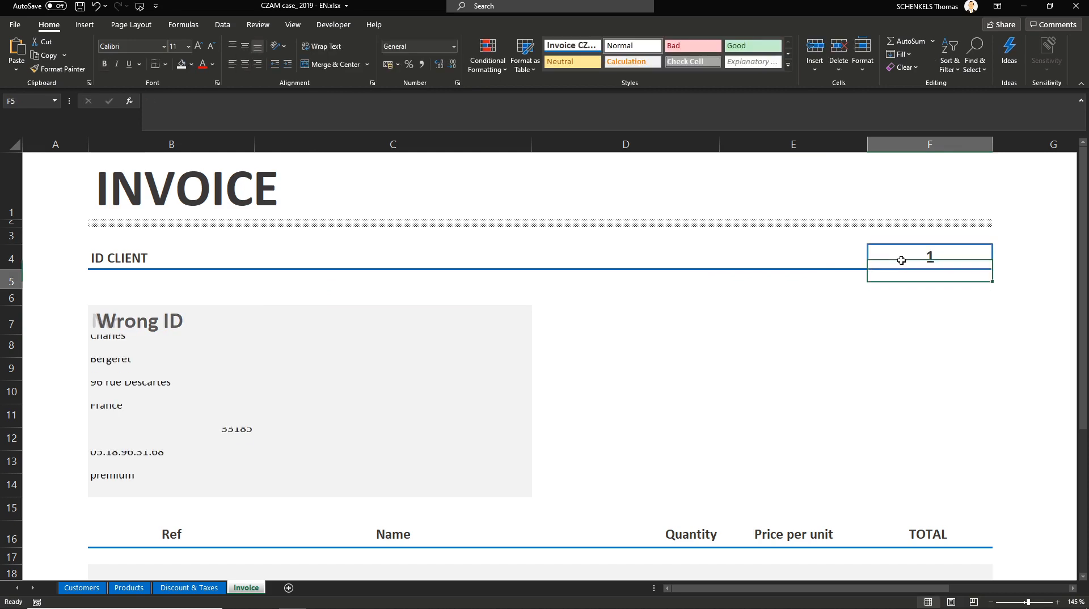
# Step: Clear the lookup formula from B9
pyautogui.click(134, 365)
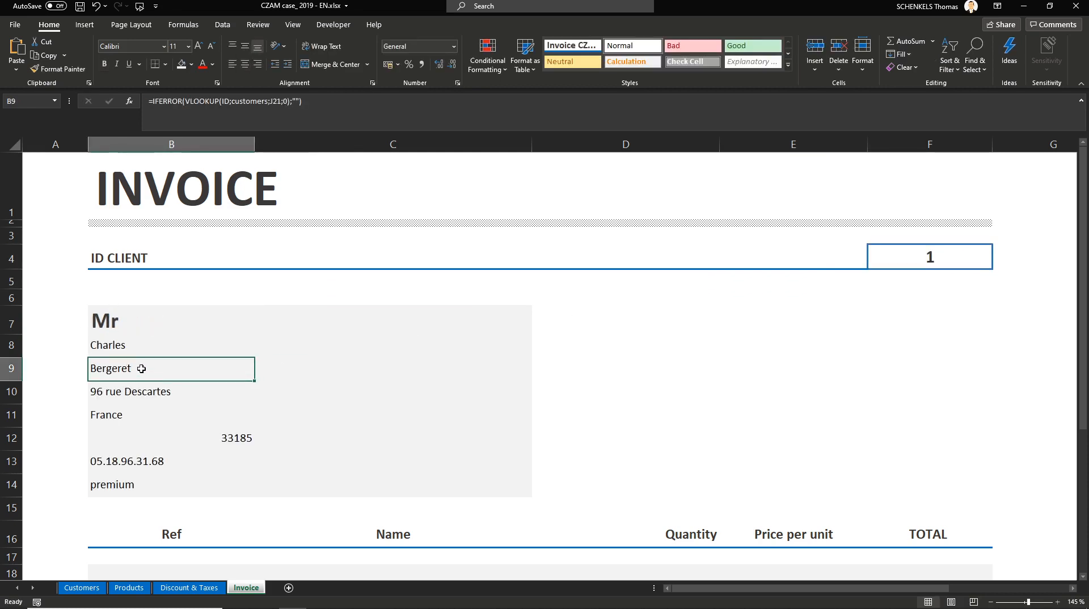
pyautogui.click(186, 98)
pyautogui.press('Left')
pyautogui.press('Left')
pyautogui.press('Left')
pyautogui.press('Left')
pyautogui.press('Left')
pyautogui.press('Left')
pyautogui.press('Left')
pyautogui.press('Left')
pyautogui.press('Delete')
pyautogui.press('Delete')
pyautogui.press('Delete')
pyautogui.press('Delete')
pyautogui.press('Delete')
pyautogui.press('Delete')
pyautogui.press('Delete')
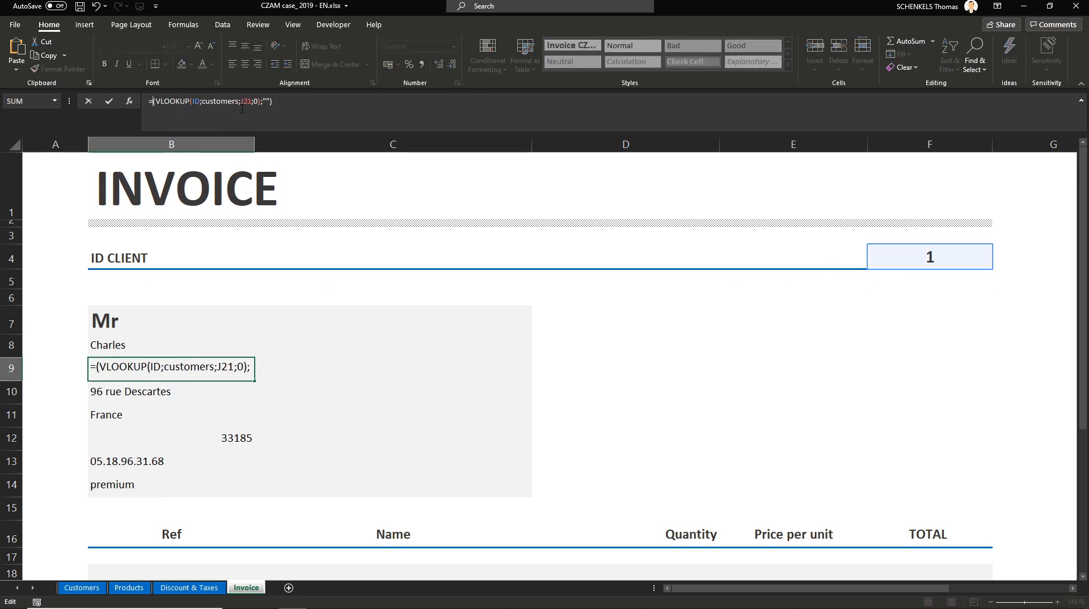
pyautogui.press('Delete')
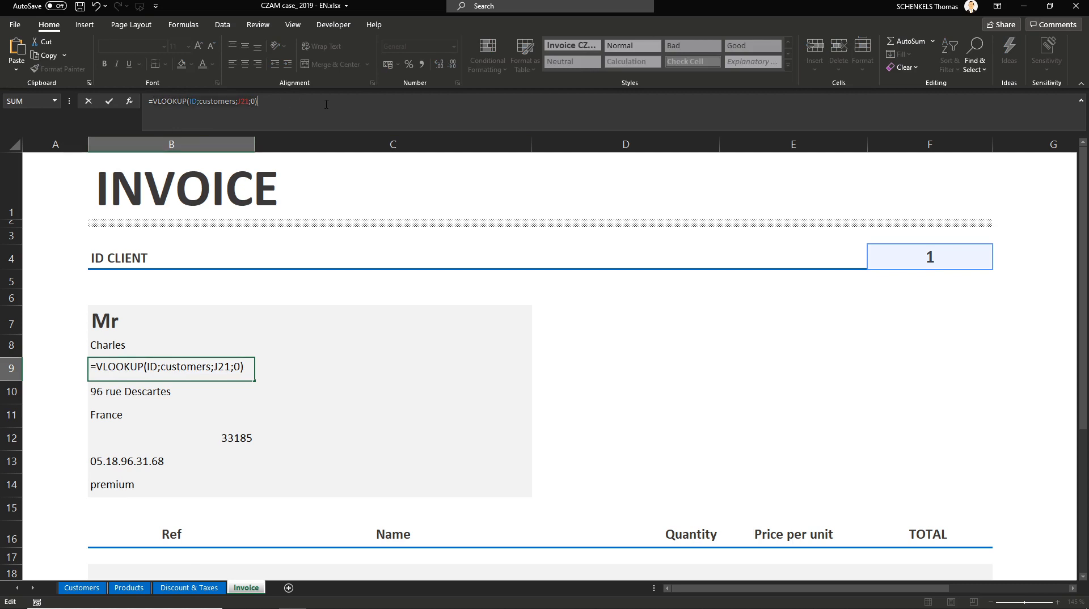
pyautogui.hotkey('shift', 'Home')
pyautogui.write('=')
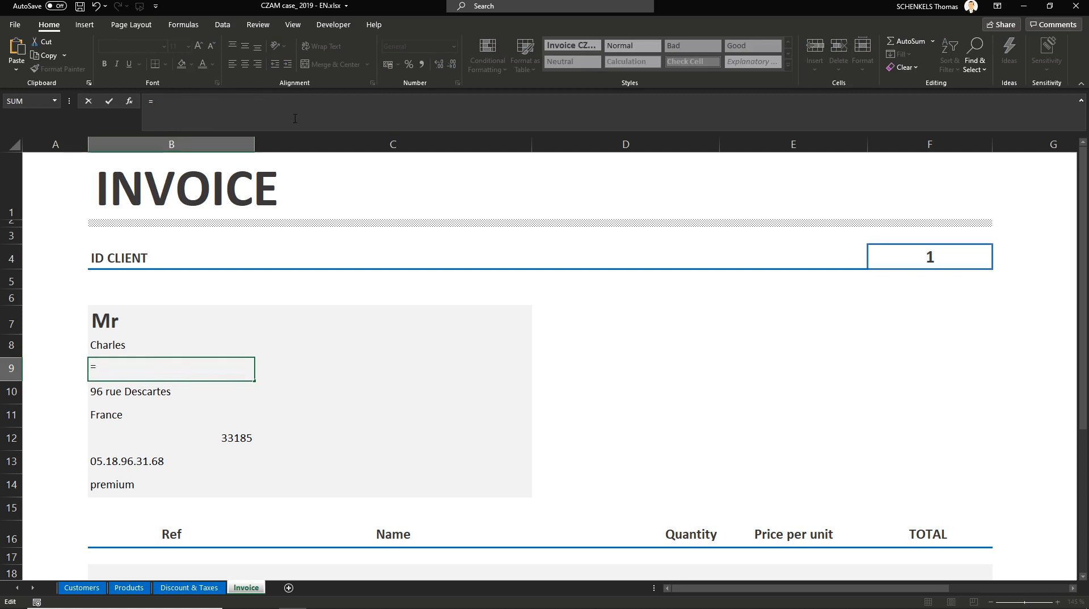
pyautogui.press('BackSpace')
pyautogui.press('Return')
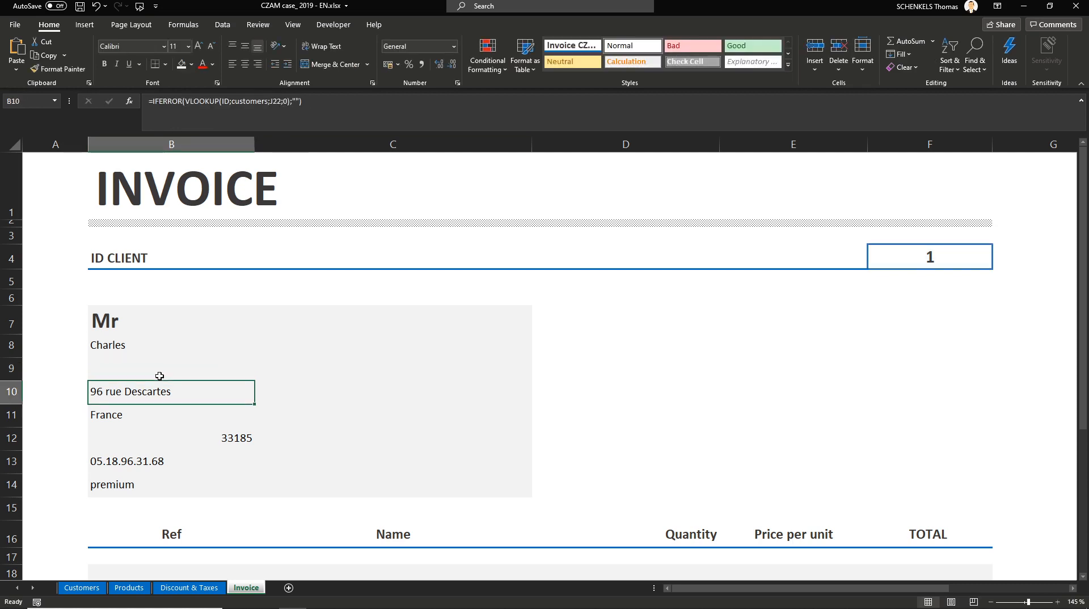
# Step: Extend B7's formula so the civility lookup is joined with a space and a second VLOOKUP of the surname
pyautogui.doubleClick(156, 328)
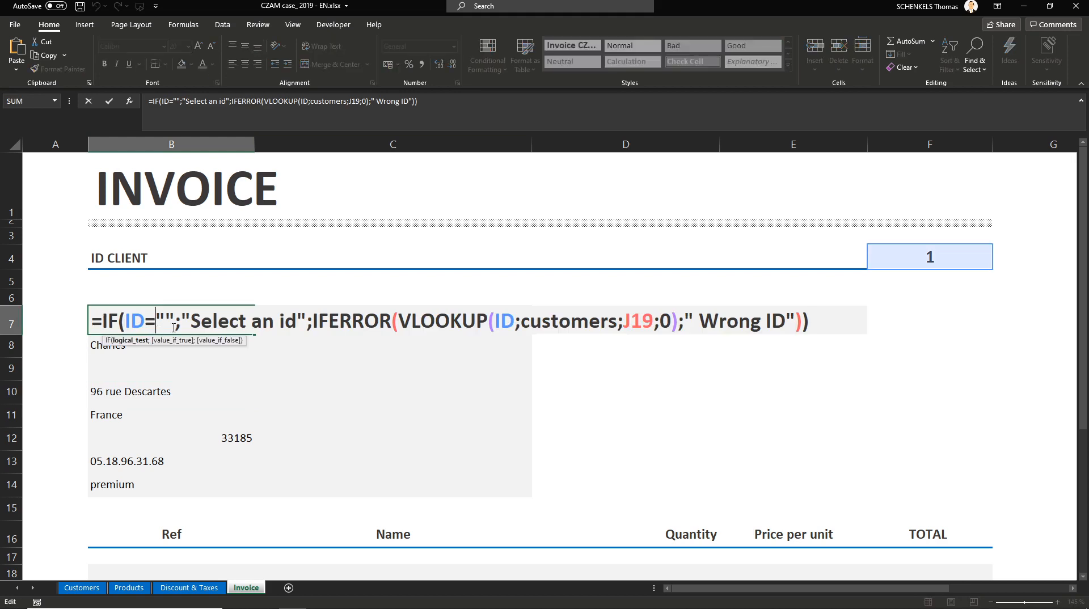
pyautogui.click(679, 331)
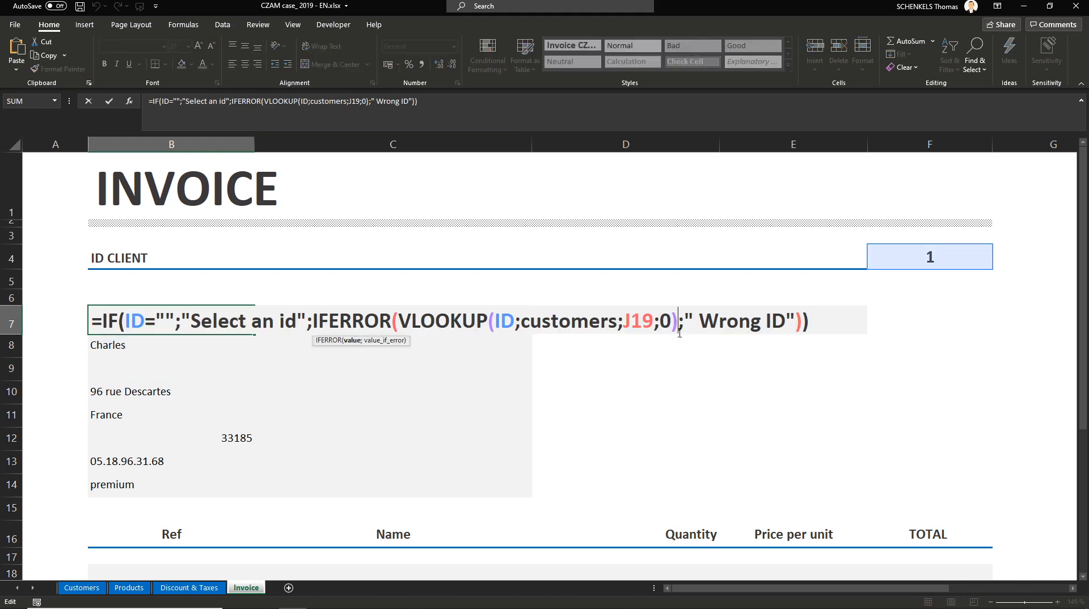
pyautogui.click(352, 341)
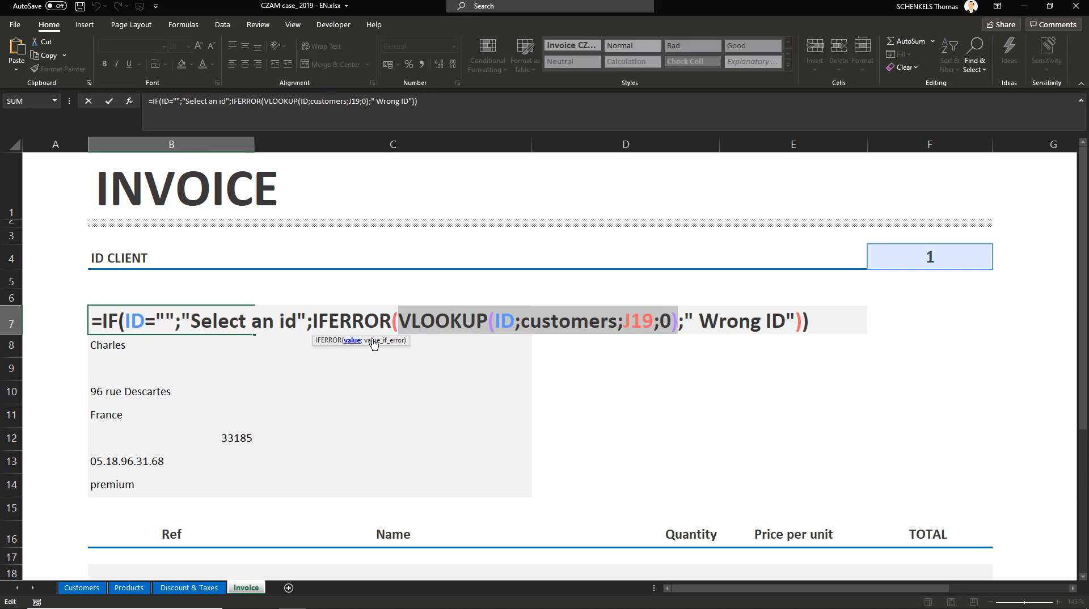
pyautogui.click(677, 321)
pyautogui.write('&')
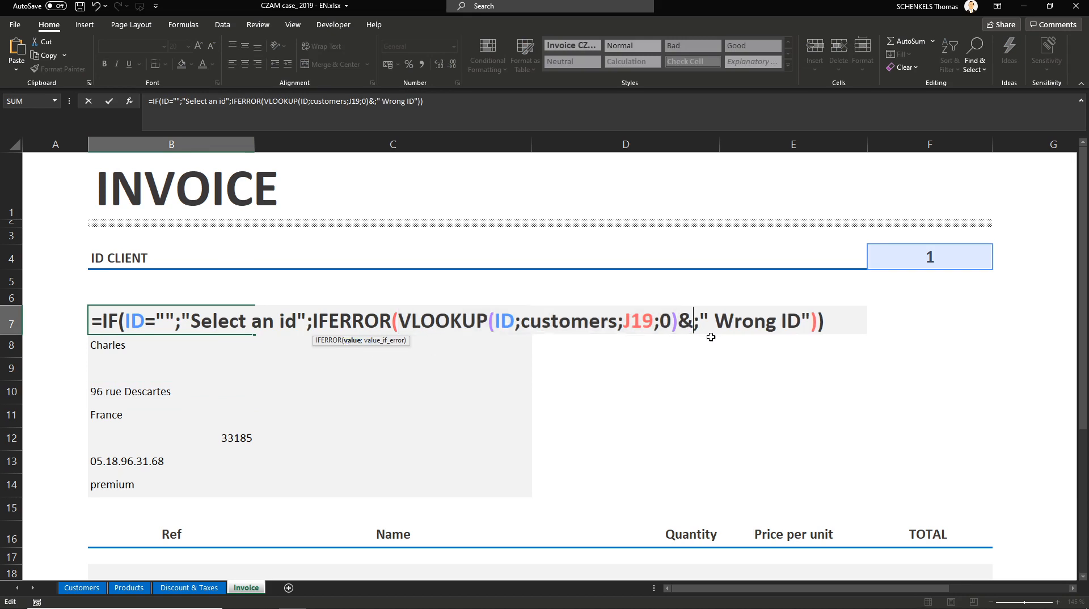
pyautogui.write('" "&')
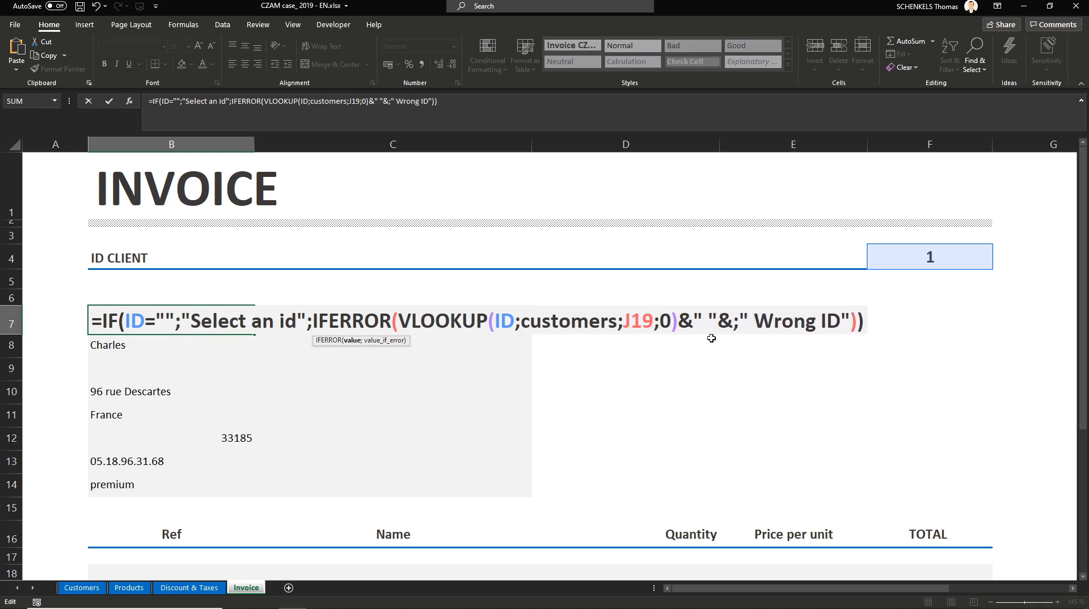
pyautogui.write('VLOOKUP(ID;customers;J21;0)')
pyautogui.press('Return')
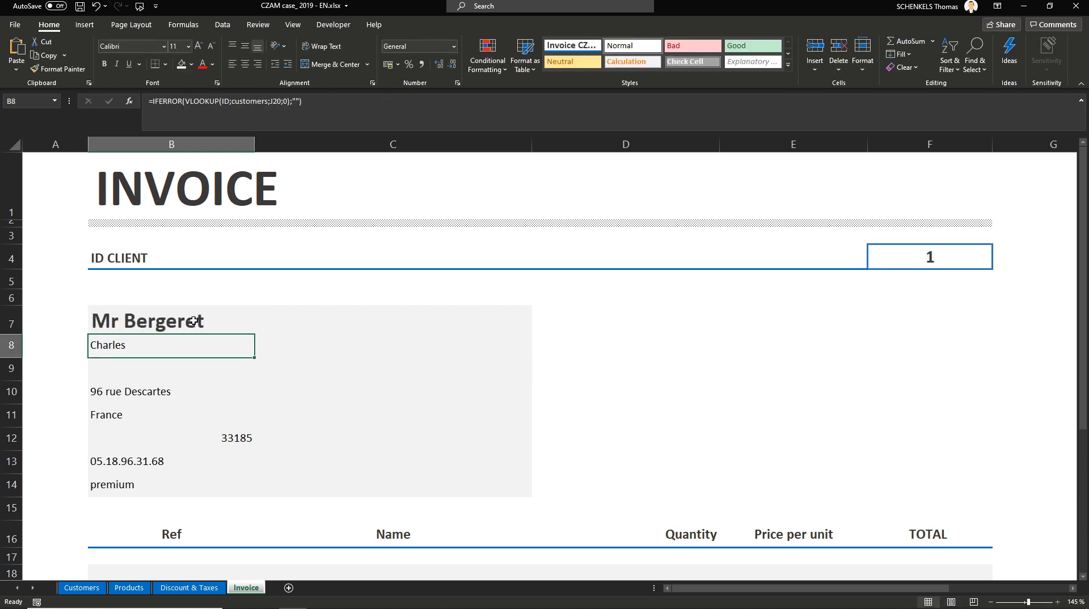
# Step: Clear the zip code lookup formula from B12
pyautogui.click(167, 331)
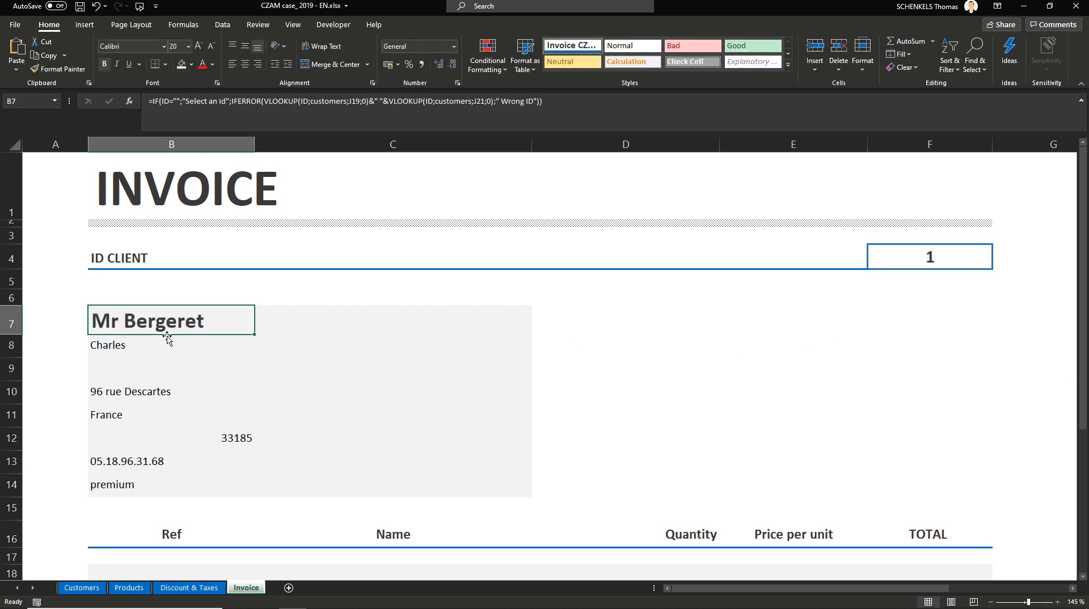
pyautogui.click(136, 417)
pyautogui.click(149, 430)
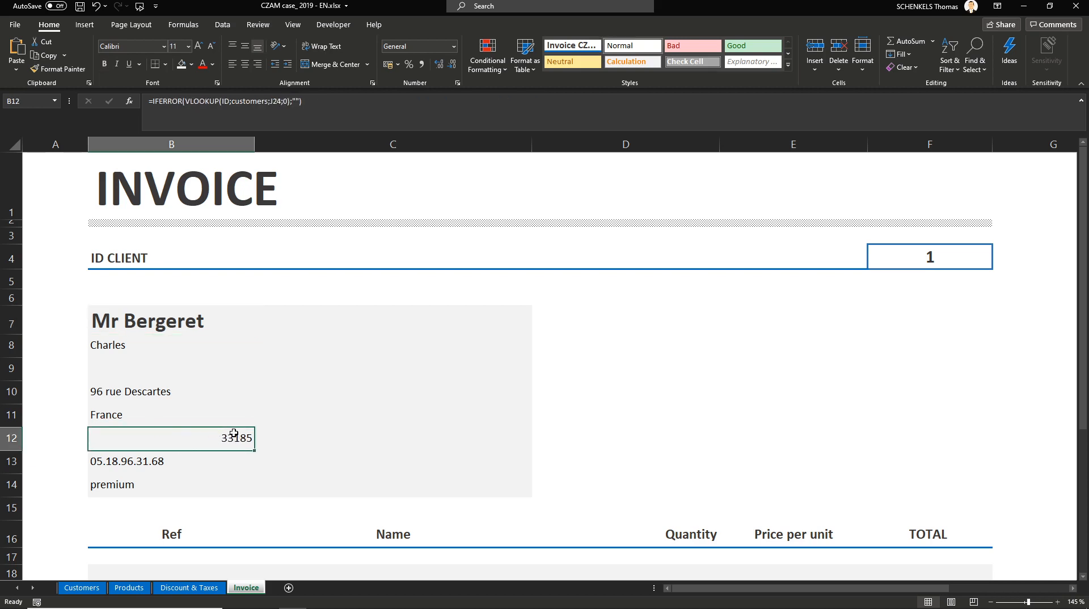
pyautogui.press('Delete')
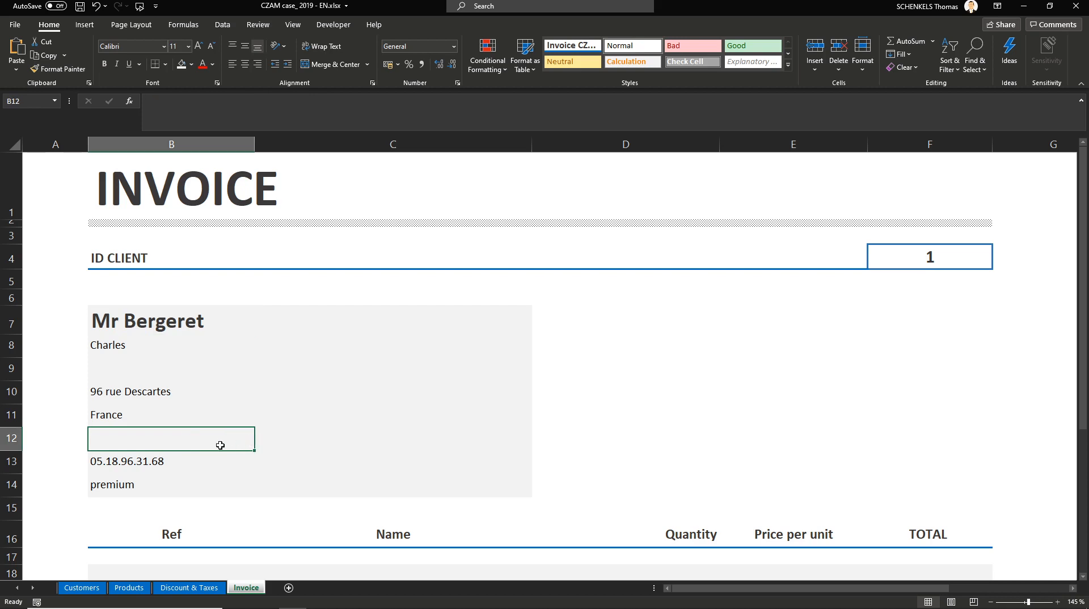
# Step: Move the phone lookup up into B12 and move the premium lookup cell to F7
pyautogui.click(145, 458)
pyautogui.moveTo(150, 455); pyautogui.dragTo(145, 446)
pyautogui.click(130, 486)
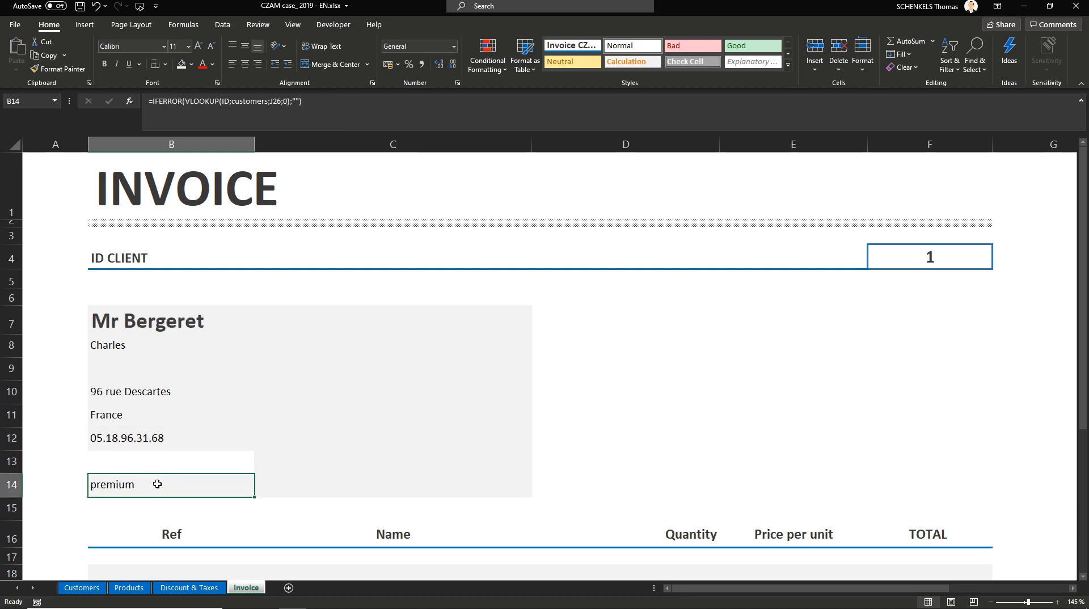
pyautogui.moveTo(170, 476); pyautogui.dragTo(905, 317)
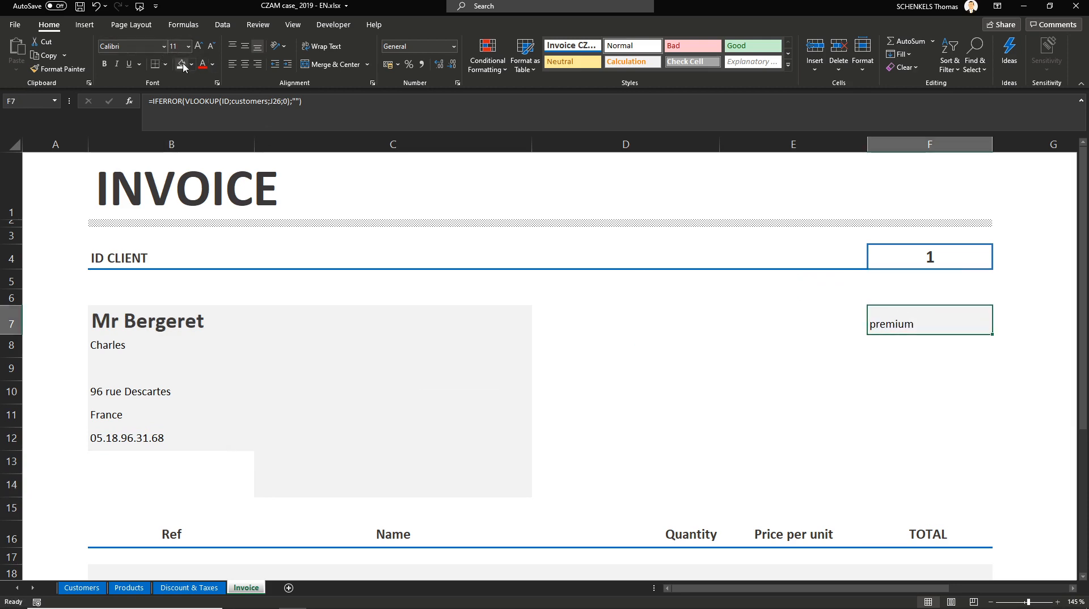
# Step: Make F7 bold and enlarge its font size to 18
pyautogui.click(104, 64)
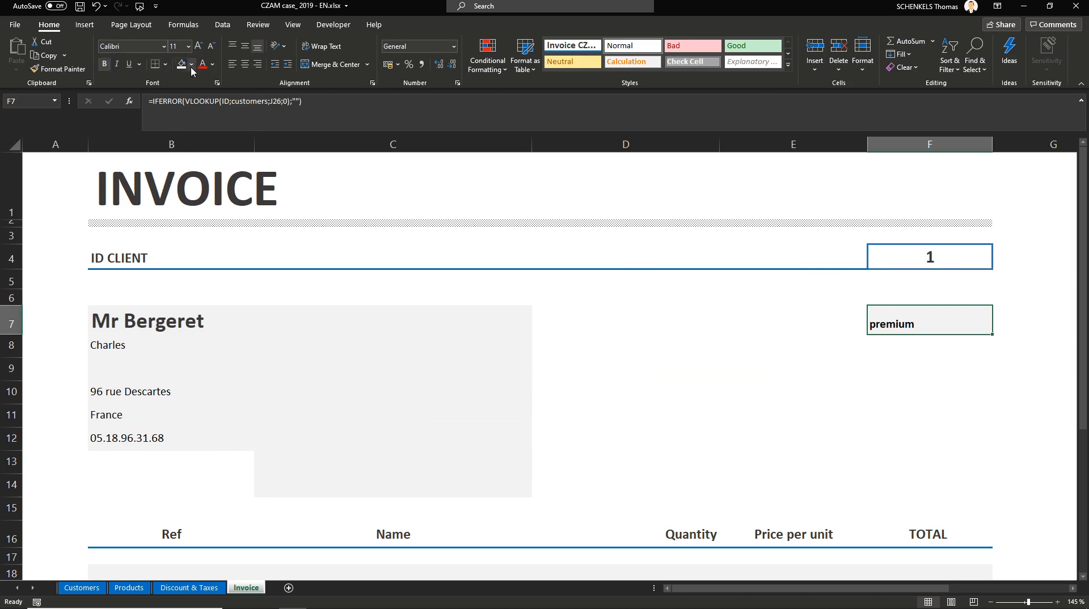
pyautogui.click(198, 45)
pyautogui.click(198, 45)
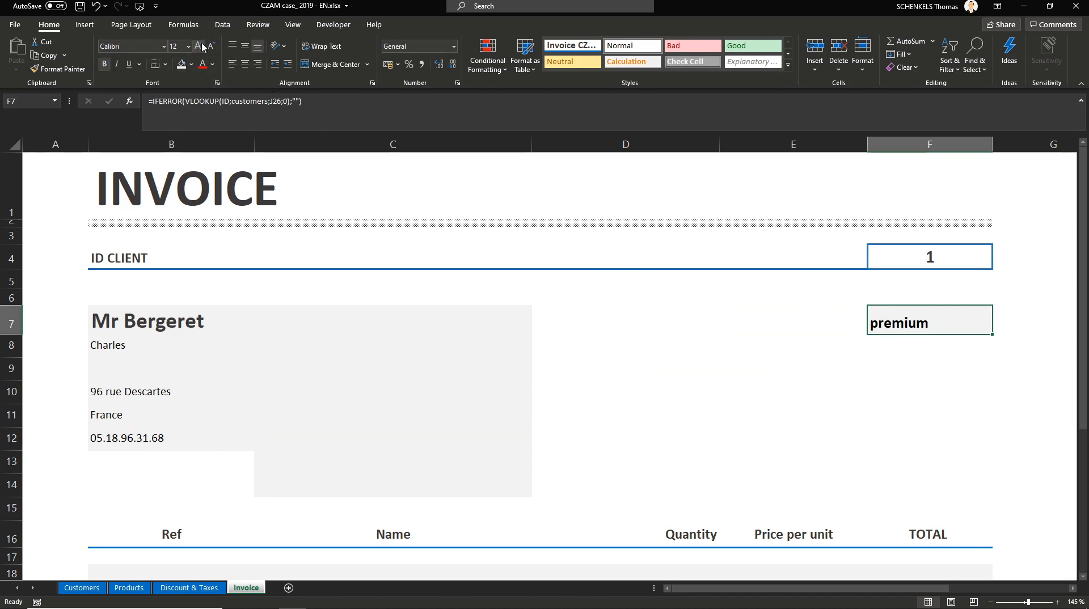
pyautogui.click(198, 45)
pyautogui.click(198, 45)
pyautogui.click(663, 310)
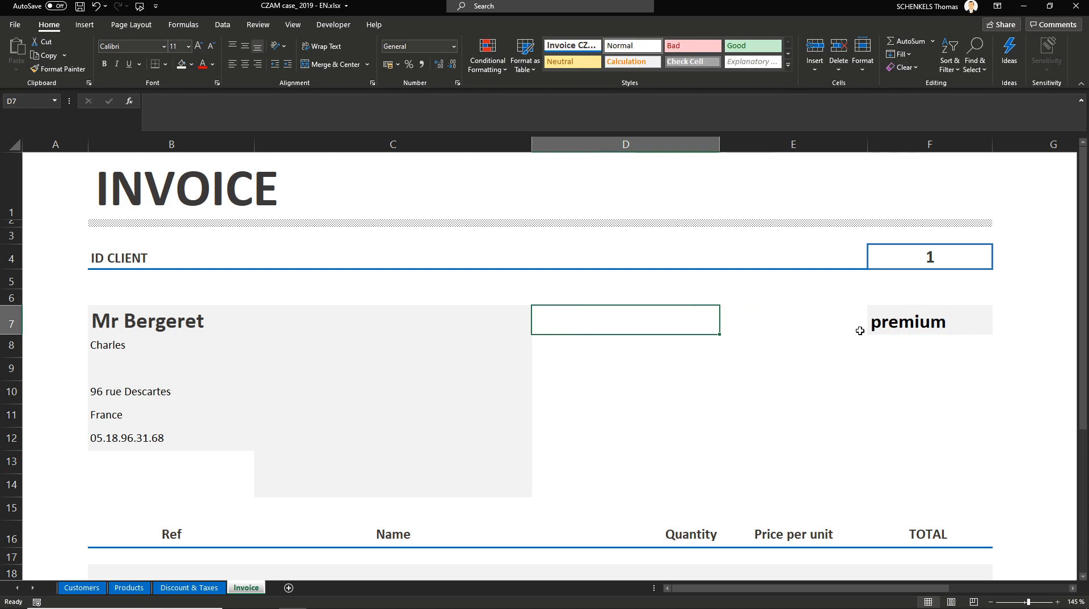
# Step: Wrap F7's IFERROR lookup formula inside UPPER so the membership status shows in capitals
pyautogui.click(895, 319)
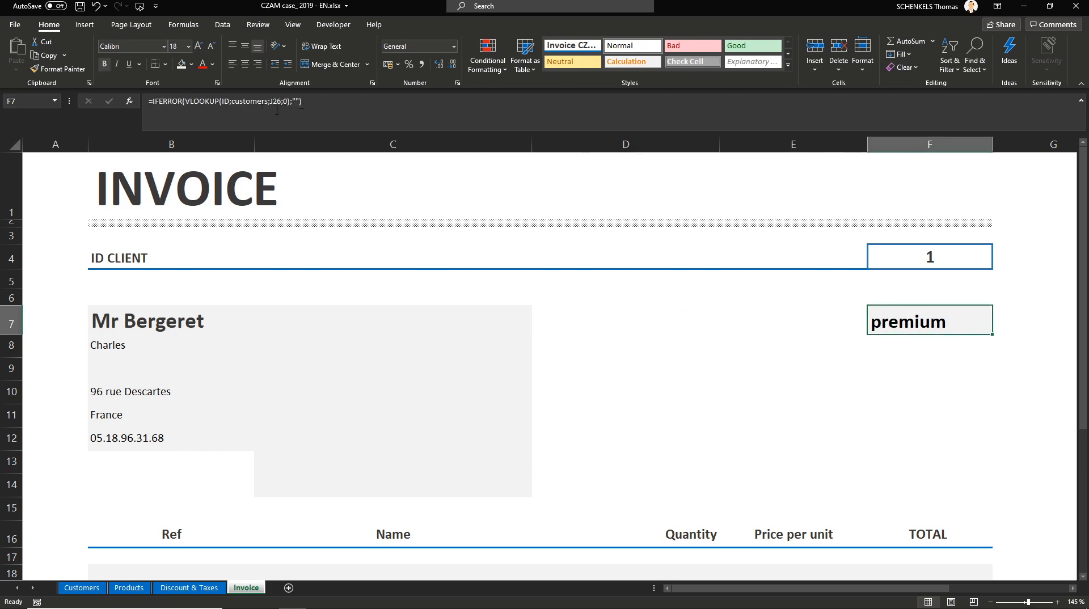
pyautogui.moveTo(152, 101); pyautogui.dragTo(401, 110)
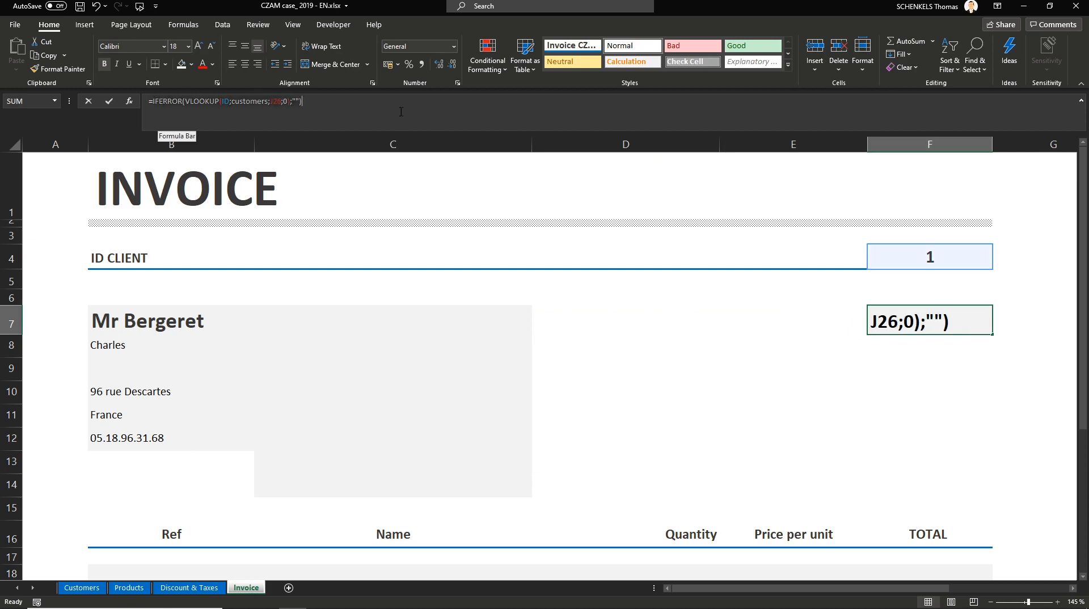
pyautogui.hotkey('ctrl', 'x')
pyautogui.write('up')
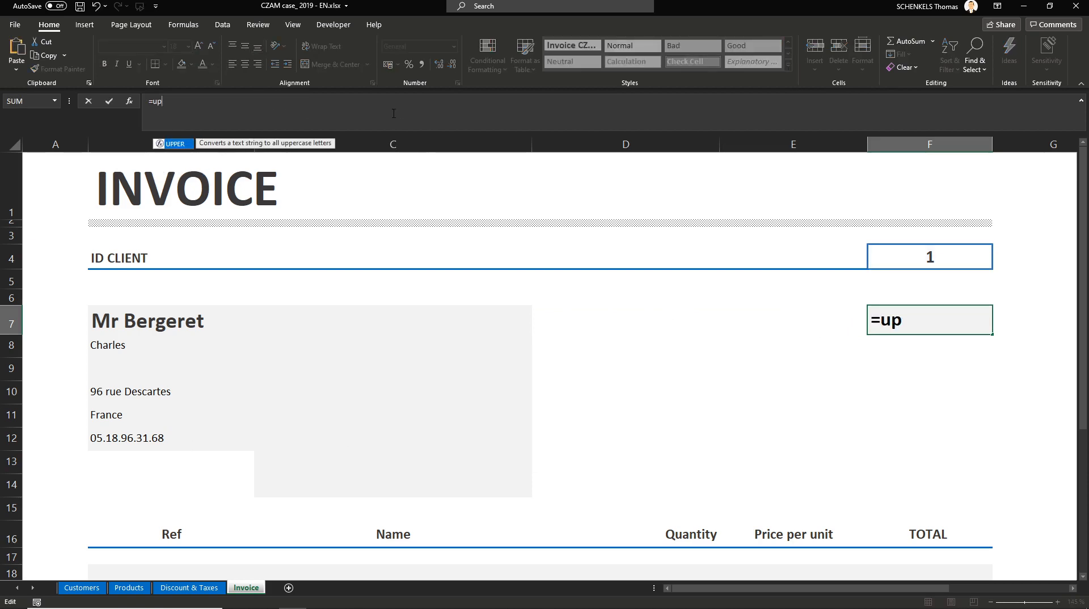
pyautogui.press('Tab')
pyautogui.hotkey('ctrl', 'v')
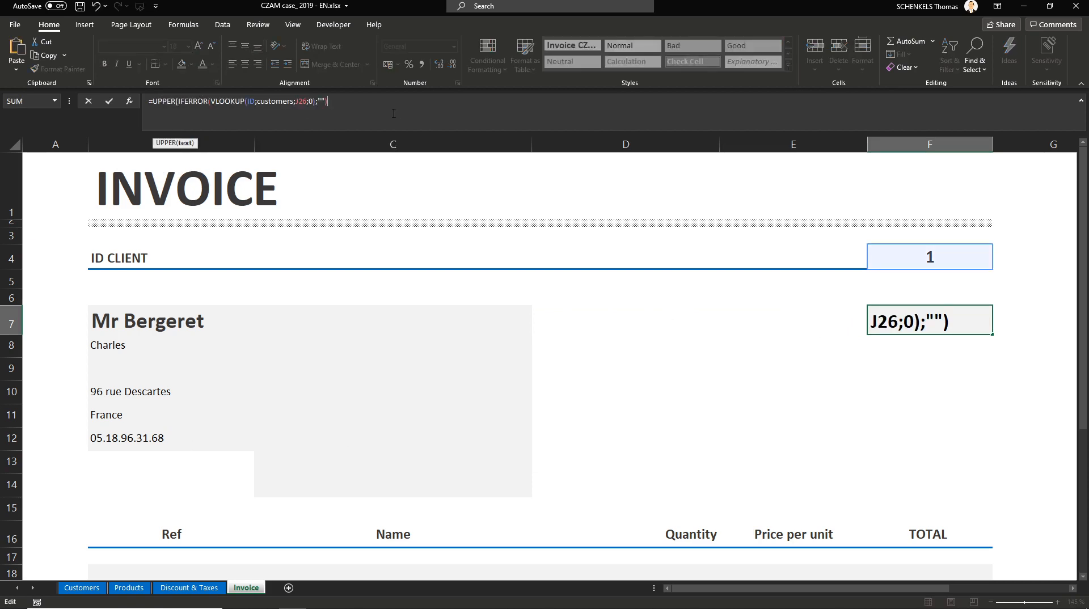
pyautogui.write(')')
pyautogui.press('Return')
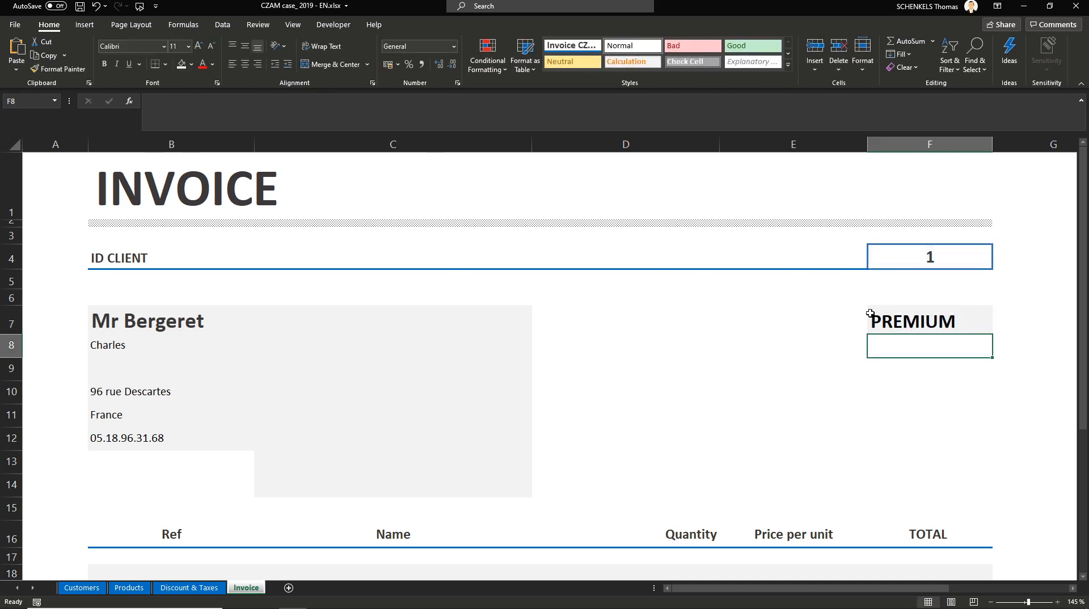
# Step: Delete the two empty rows 13 and 14 between the customer block and the product table
pyautogui.click(908, 315)
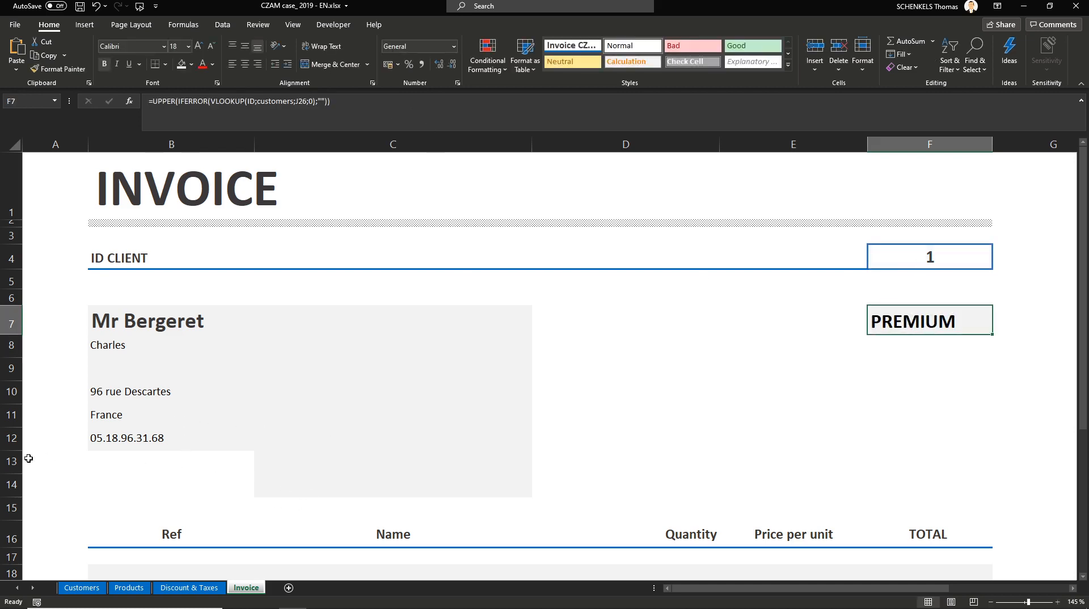
pyautogui.moveTo(12, 461); pyautogui.dragTo(16, 482)
pyautogui.hotkey('ctrl', '-')
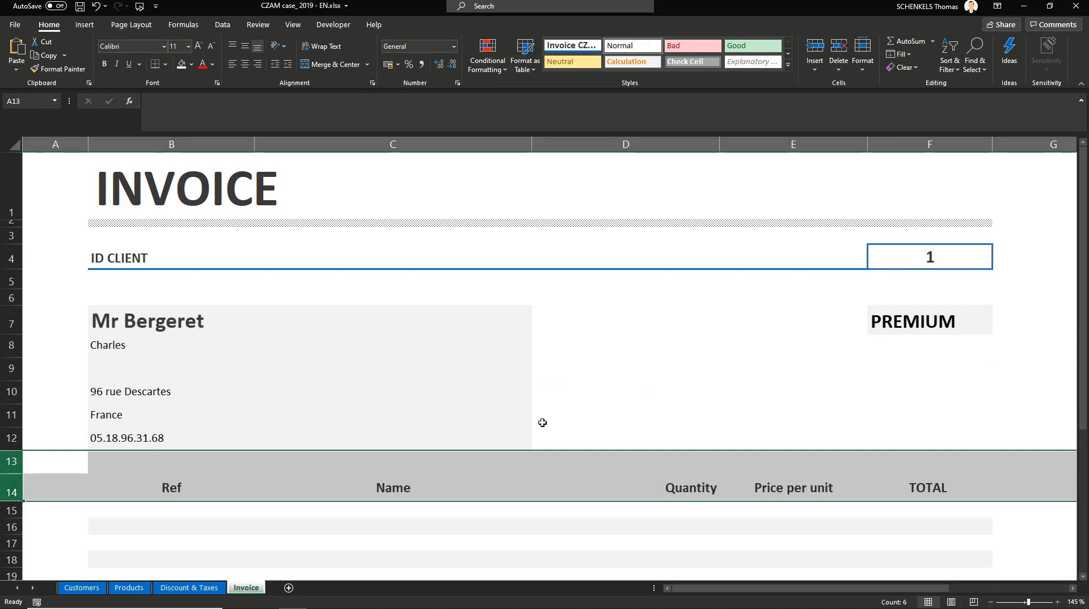
# Step: Highlight the first two requirement lines in I6:I7 with a yellow fill
pyautogui.click(567, 440)
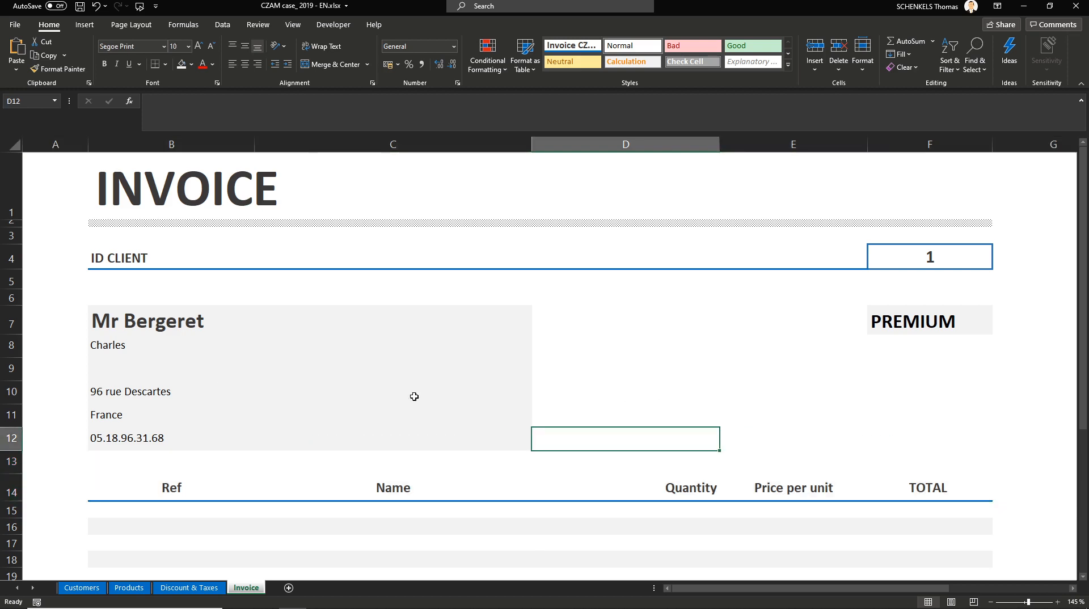
pyautogui.scroll(-3, 681, 412)
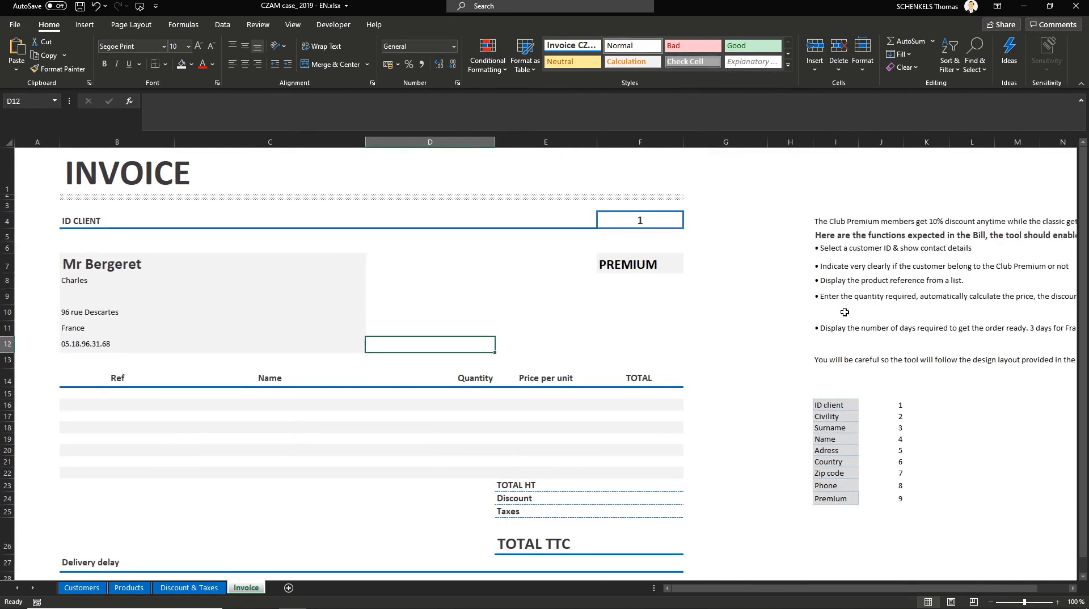
pyautogui.moveTo(835, 249)
pyautogui.mouseDown()
pyautogui.moveTo(952, 249)
pyautogui.moveTo(865, 263)
pyautogui.moveTo(851, 253)
pyautogui.moveTo(886, 279)
pyautogui.moveTo(843, 268)
pyautogui.mouseUp()
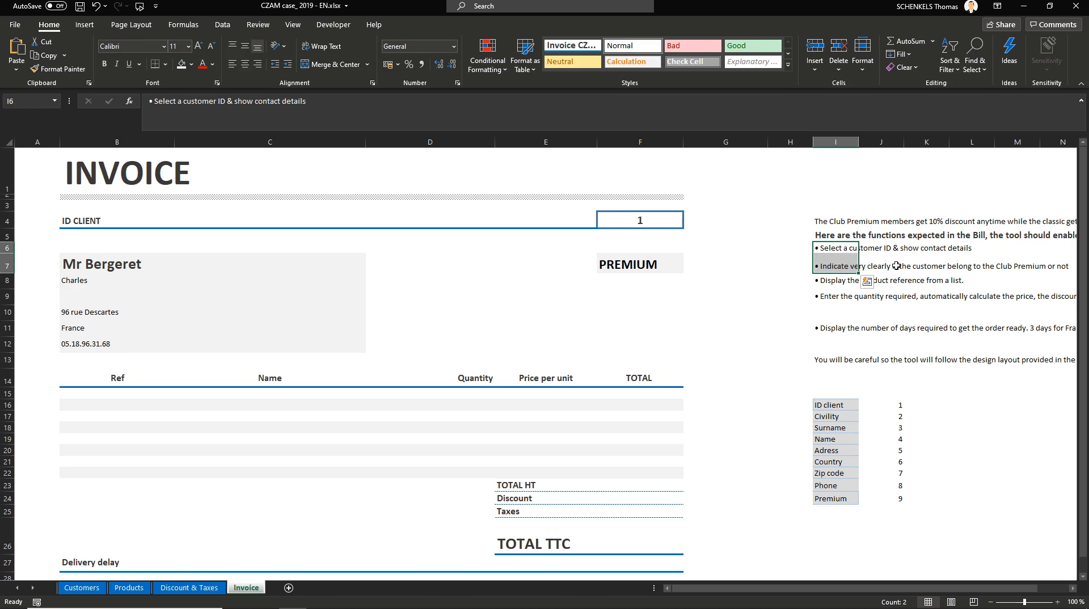
pyautogui.click(191, 65)
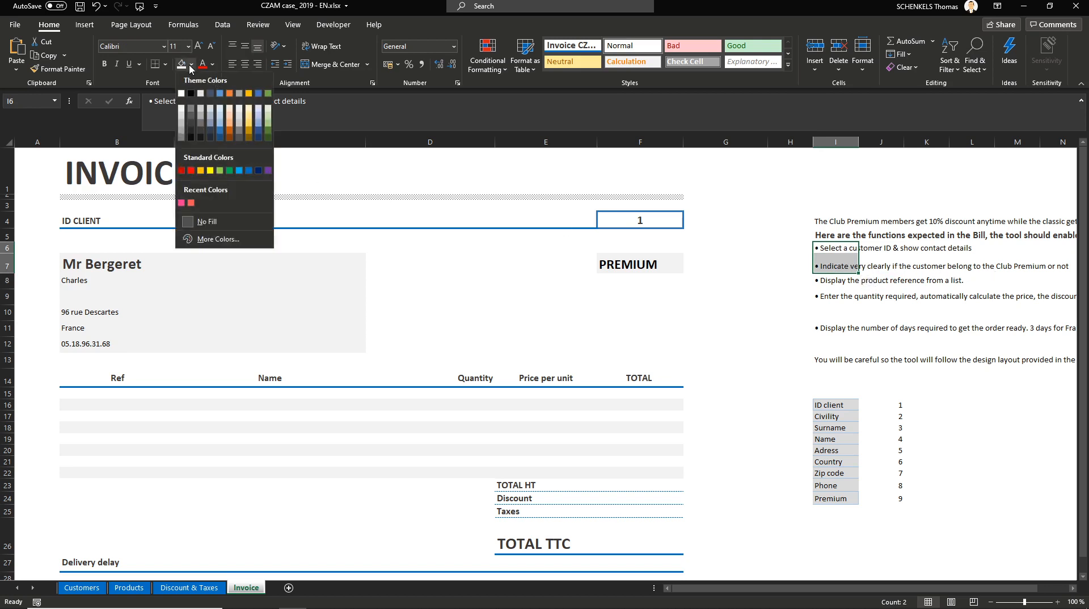
pyautogui.click(210, 171)
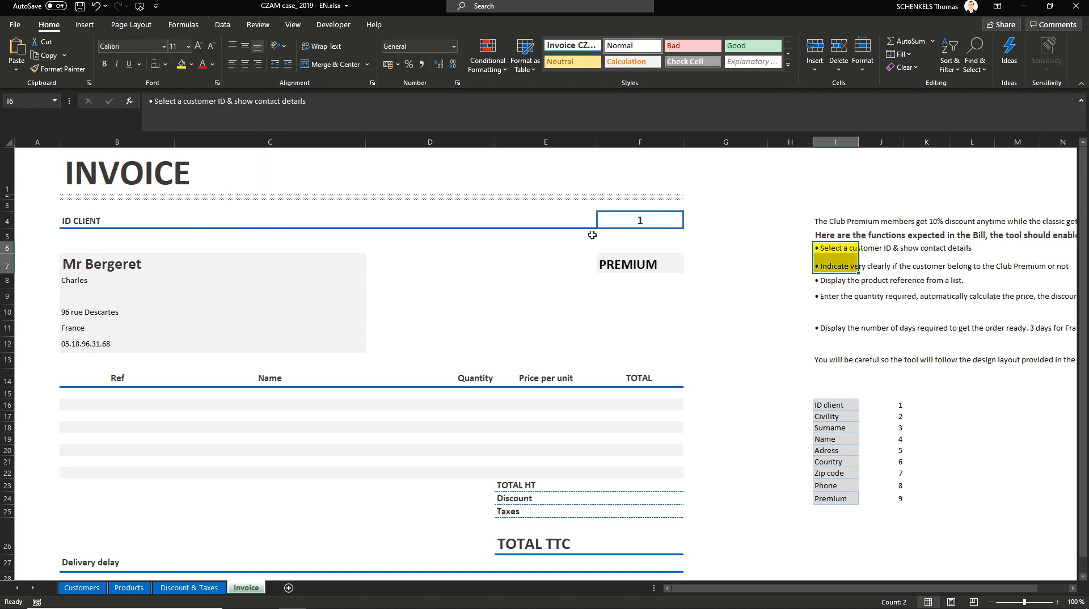